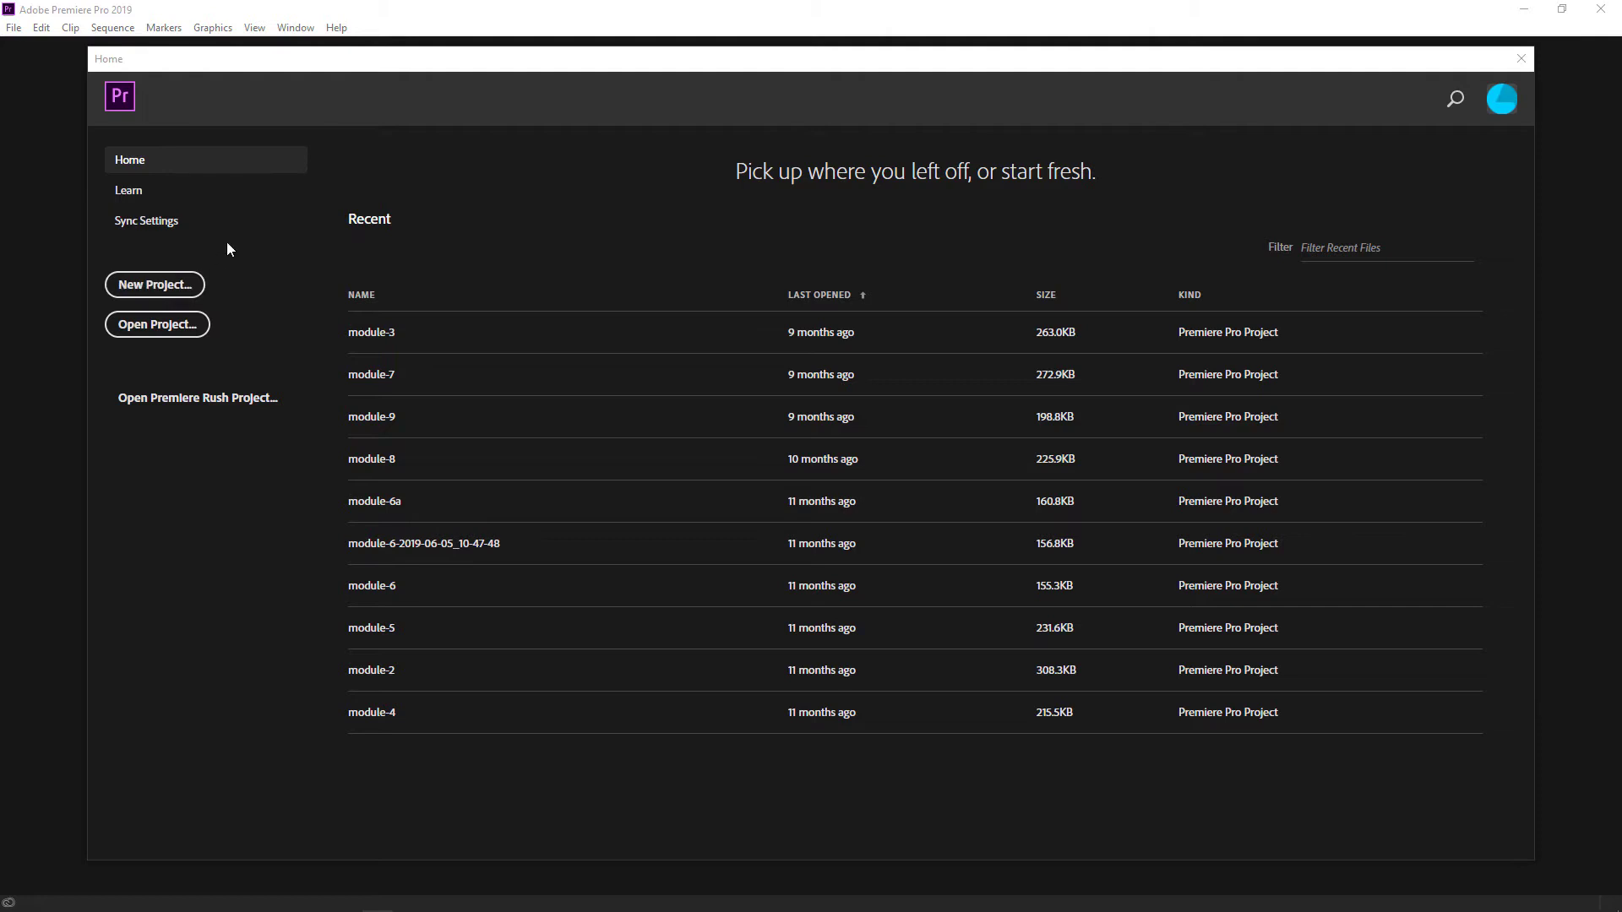
- Start a new project named PremProDemo and set its location to the PremPro folder inside Desktop, Yr12&13 Media, Video Tuts
left_click(154, 287)
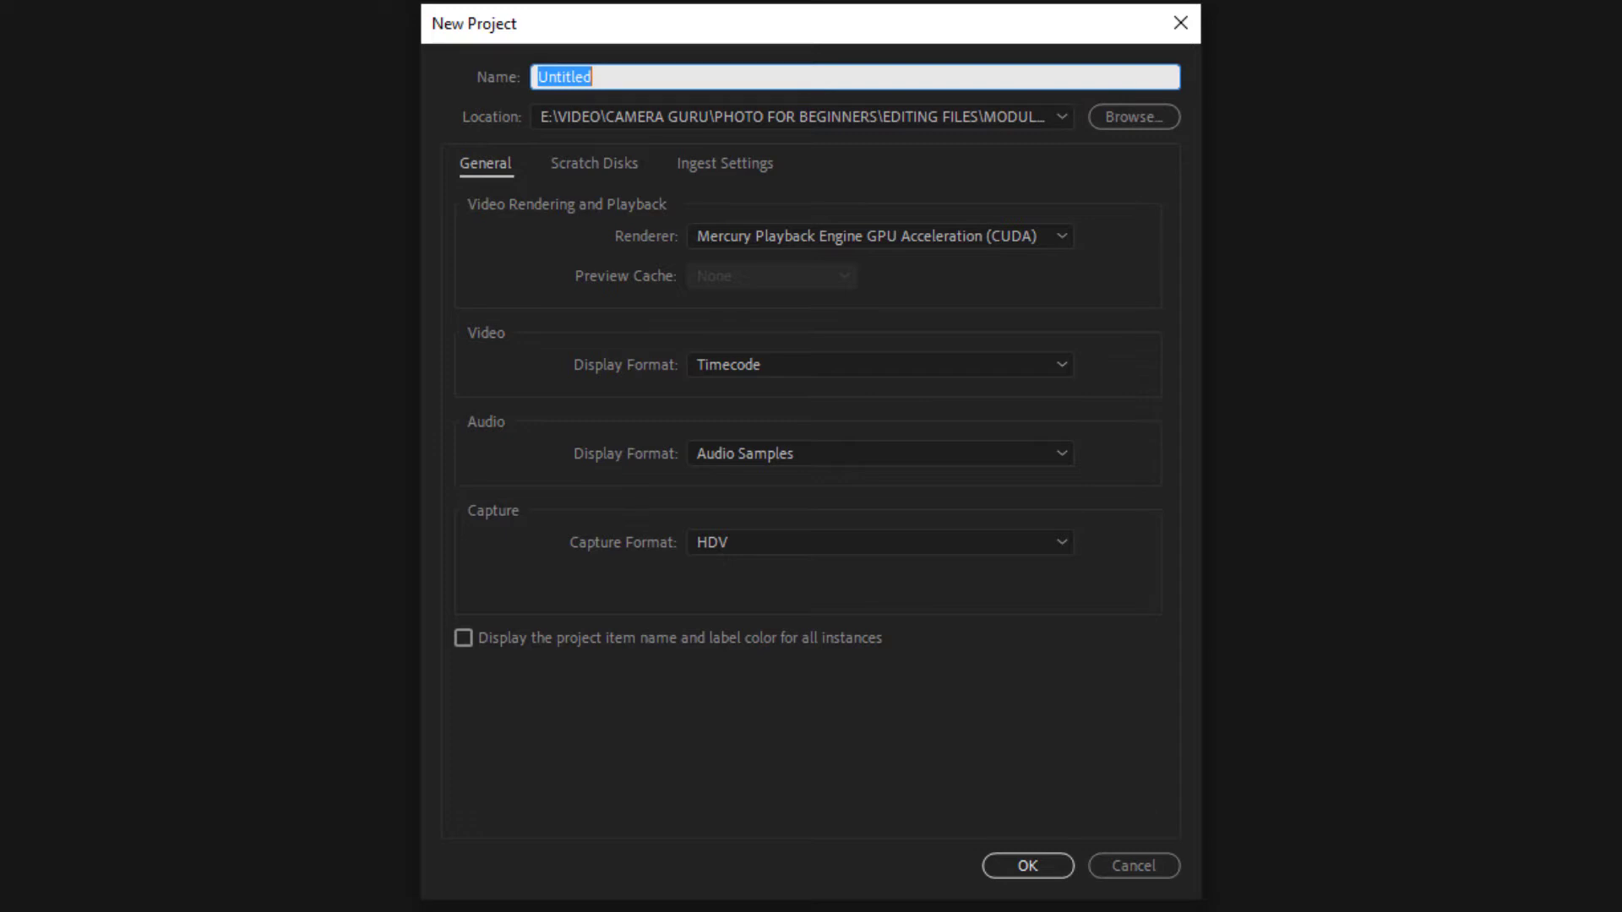
type("PremProDemo")
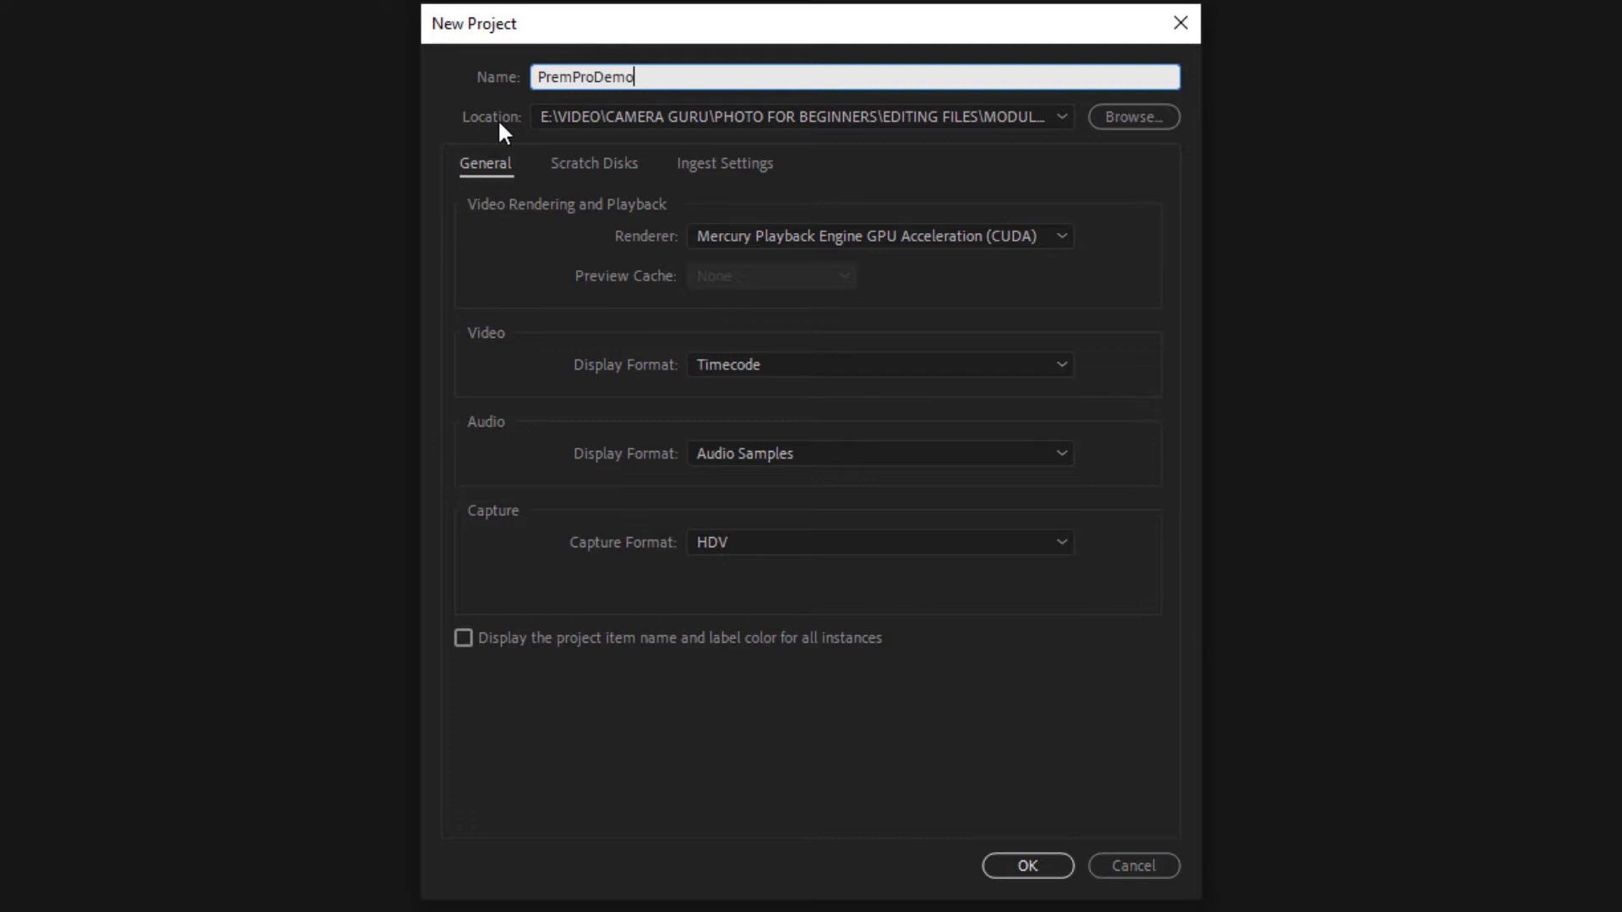
left_click(1148, 108)
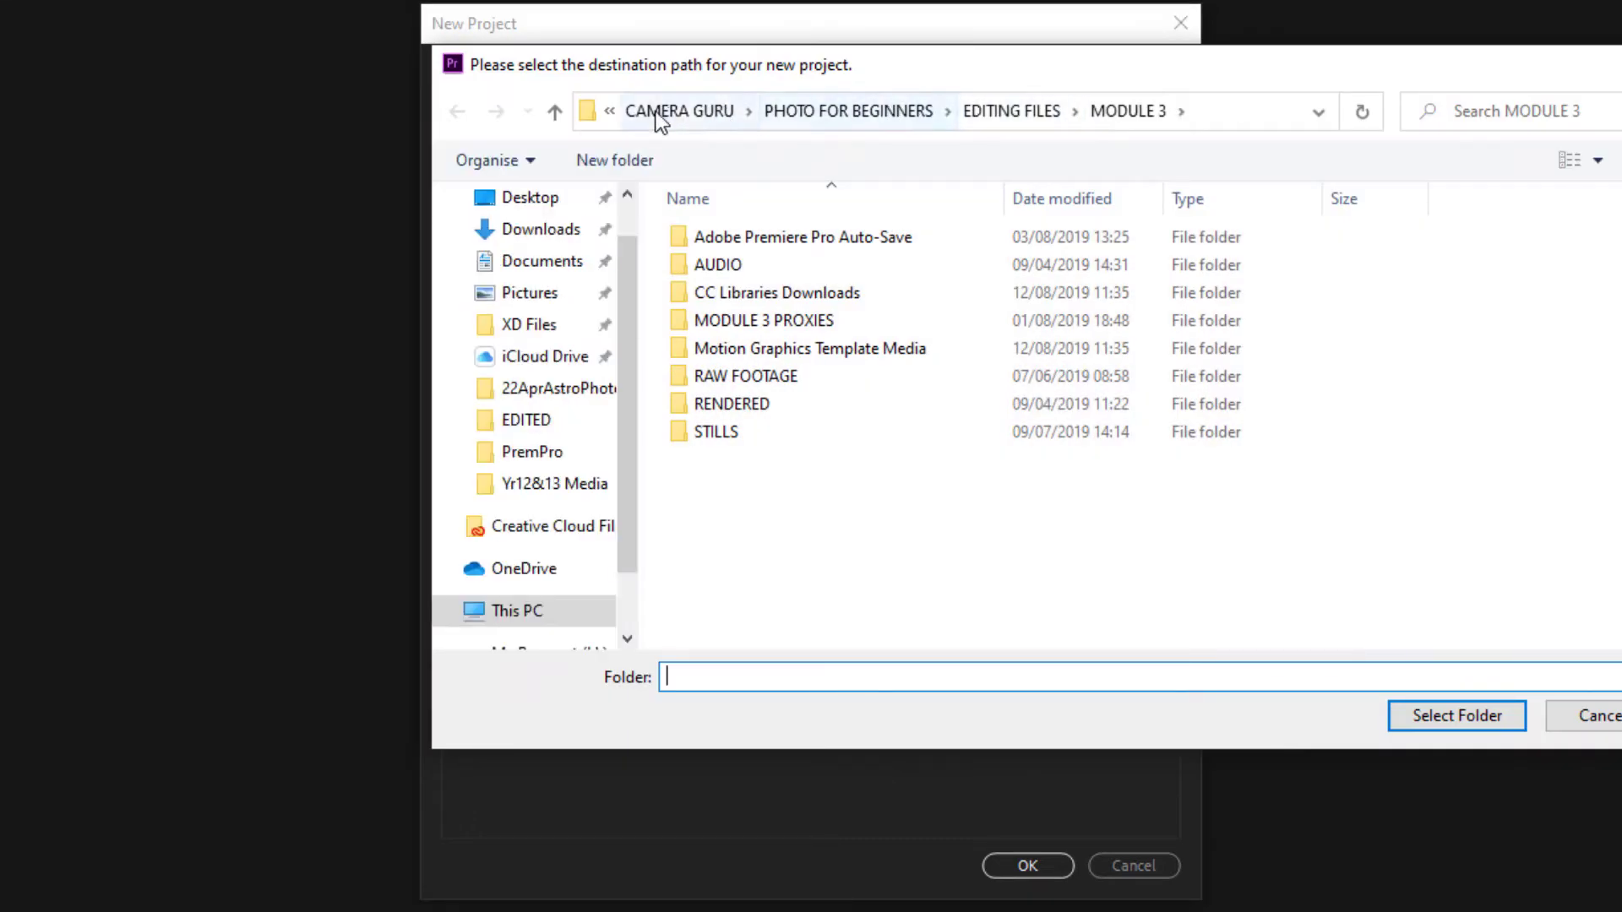
left_click(515, 202)
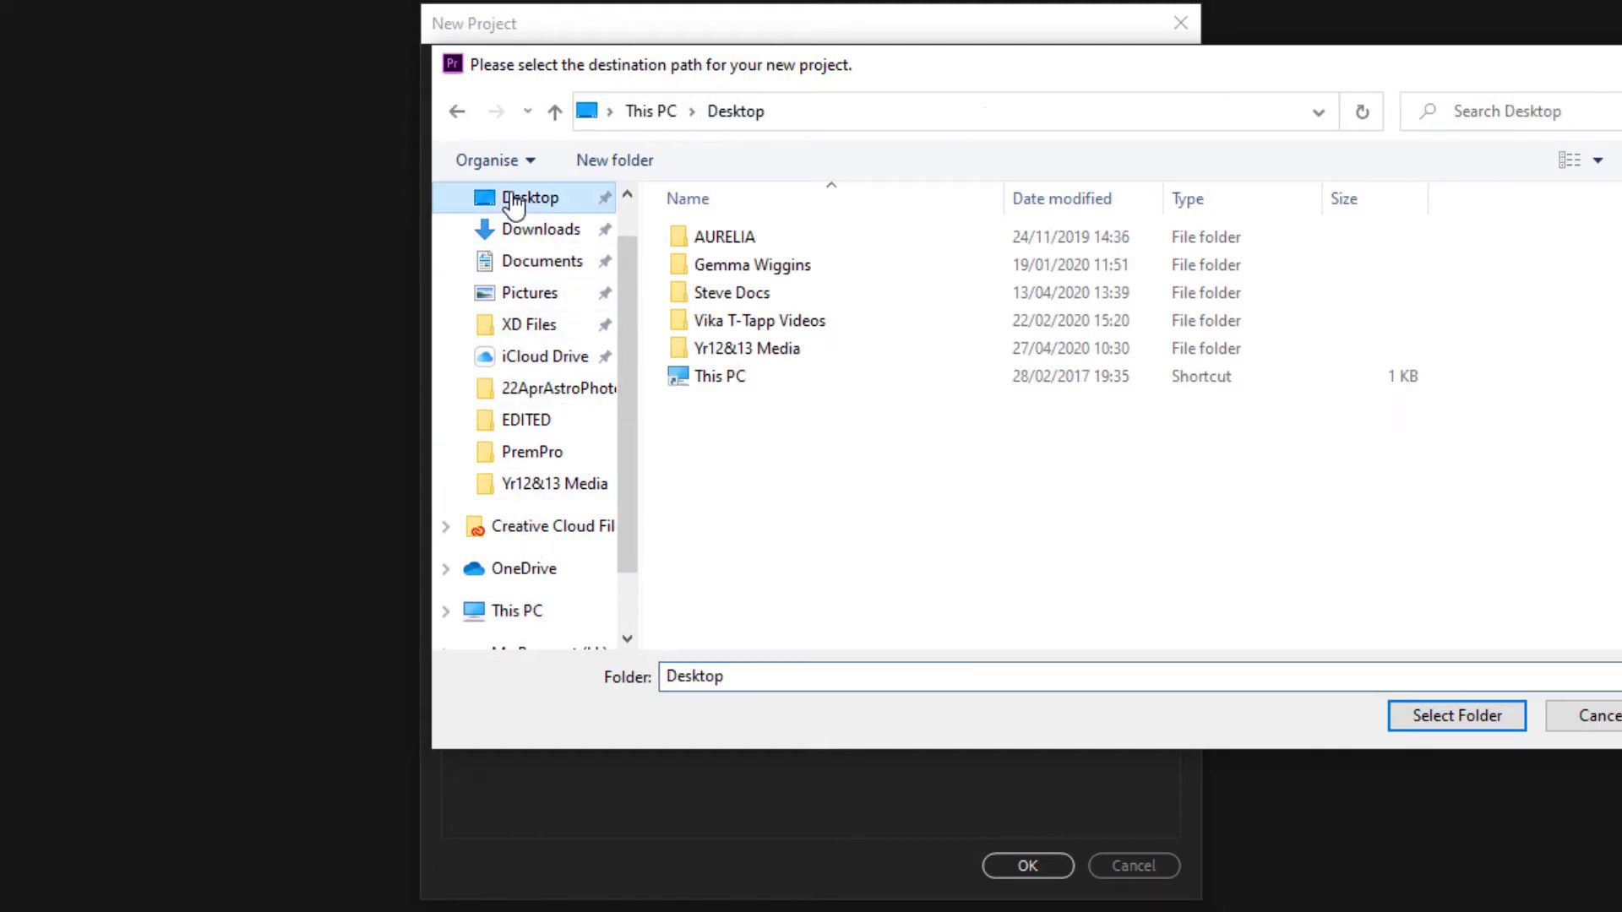
left_click(745, 349)
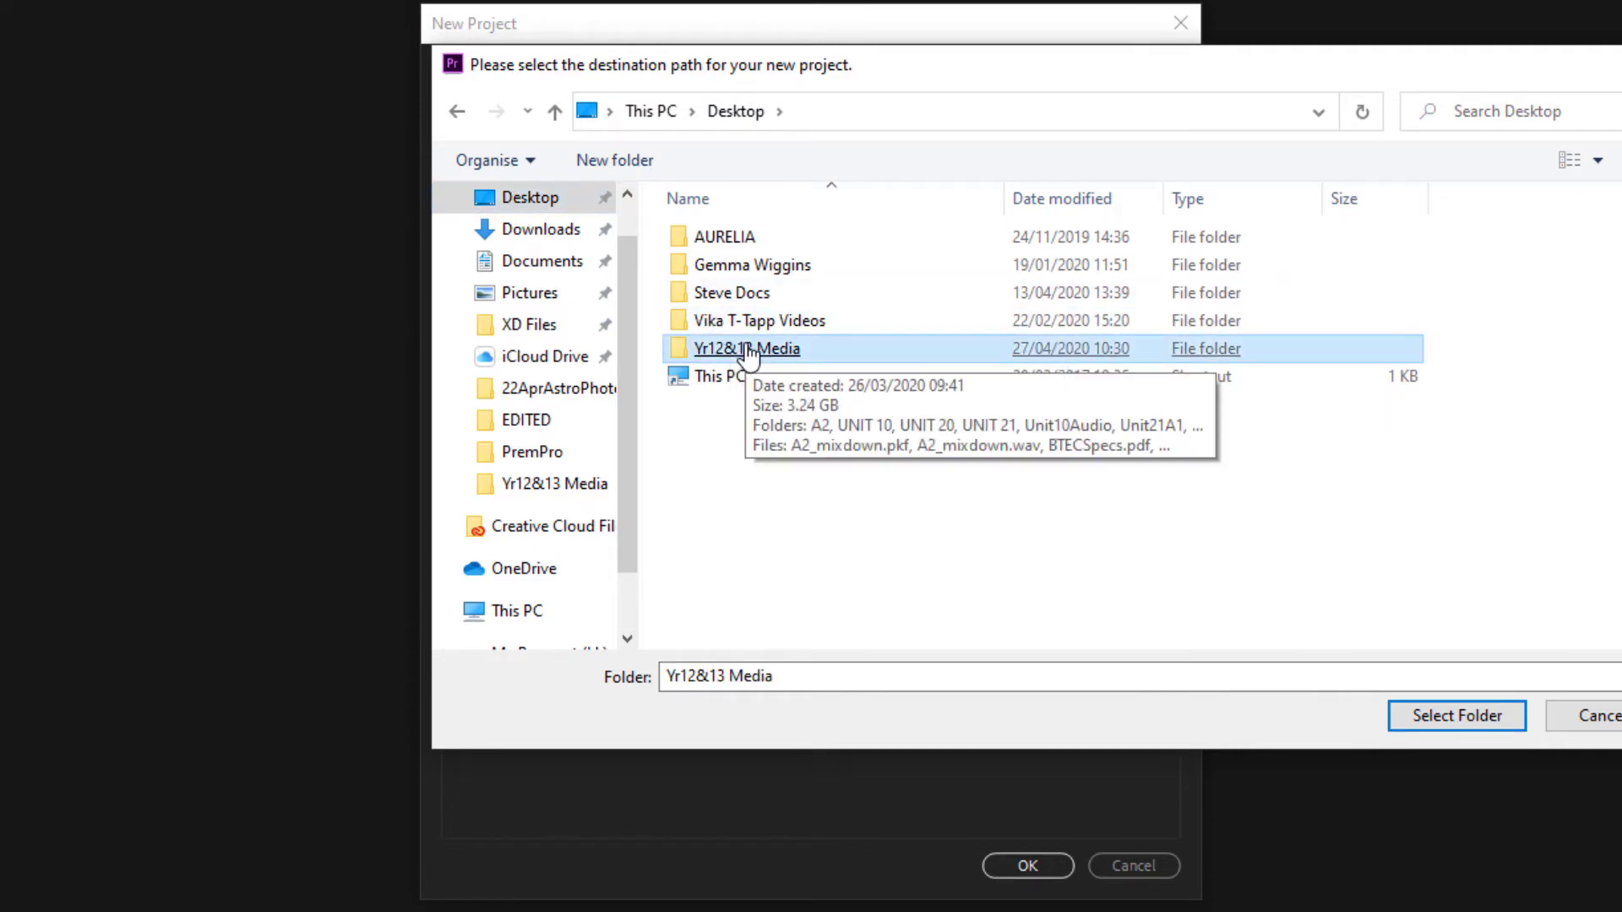
double_click(747, 349)
left_click(742, 348)
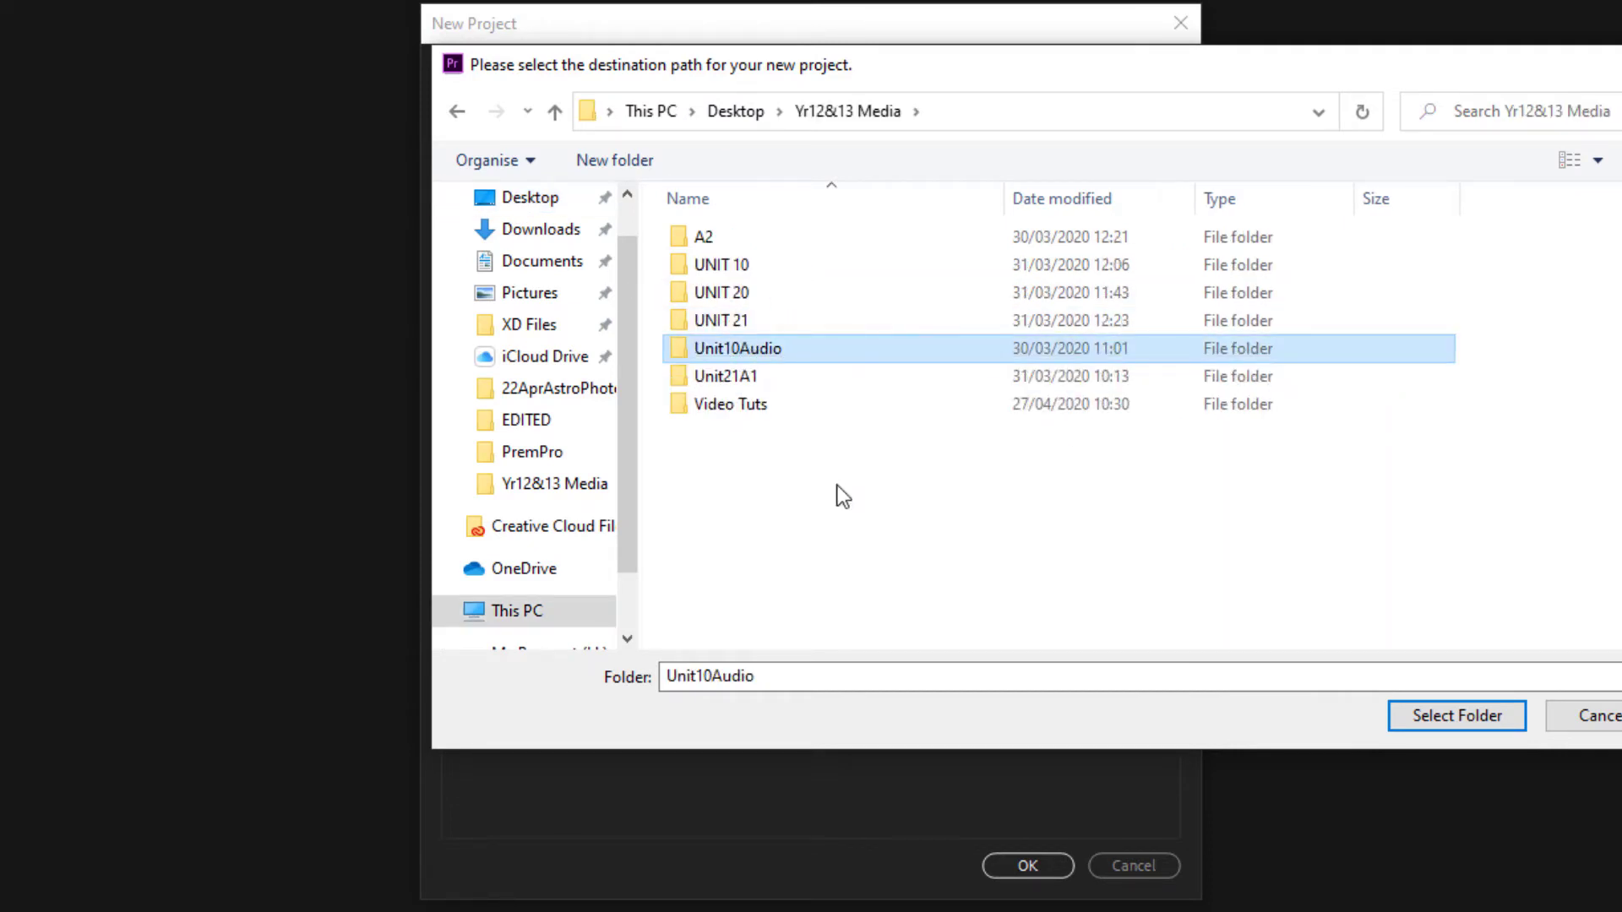
double_click(714, 408)
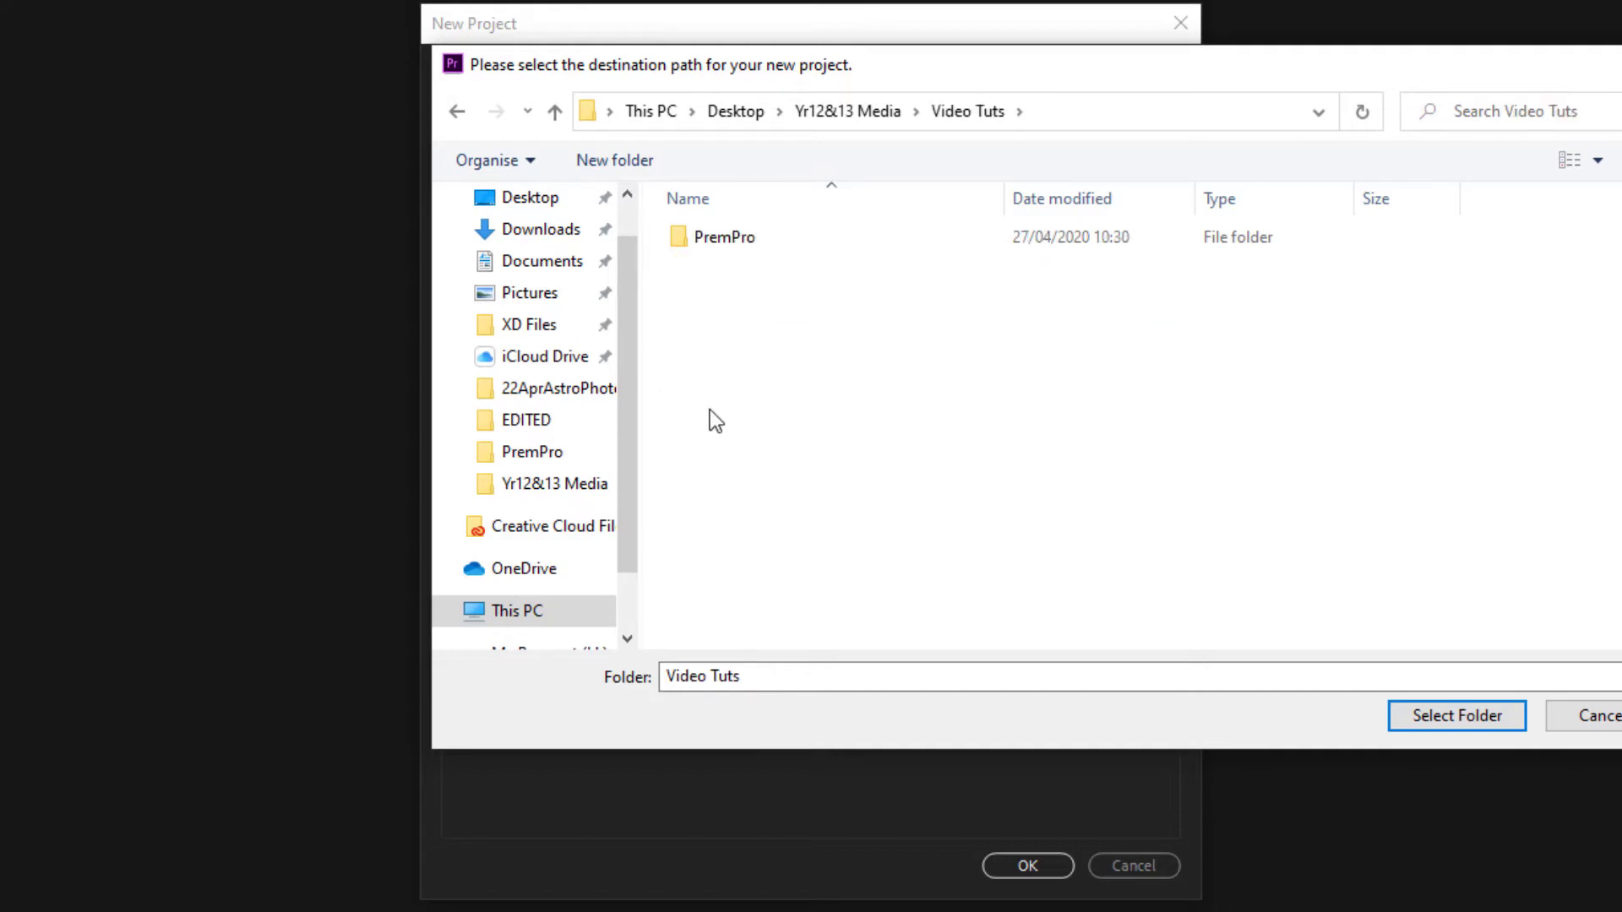
double_click(703, 240)
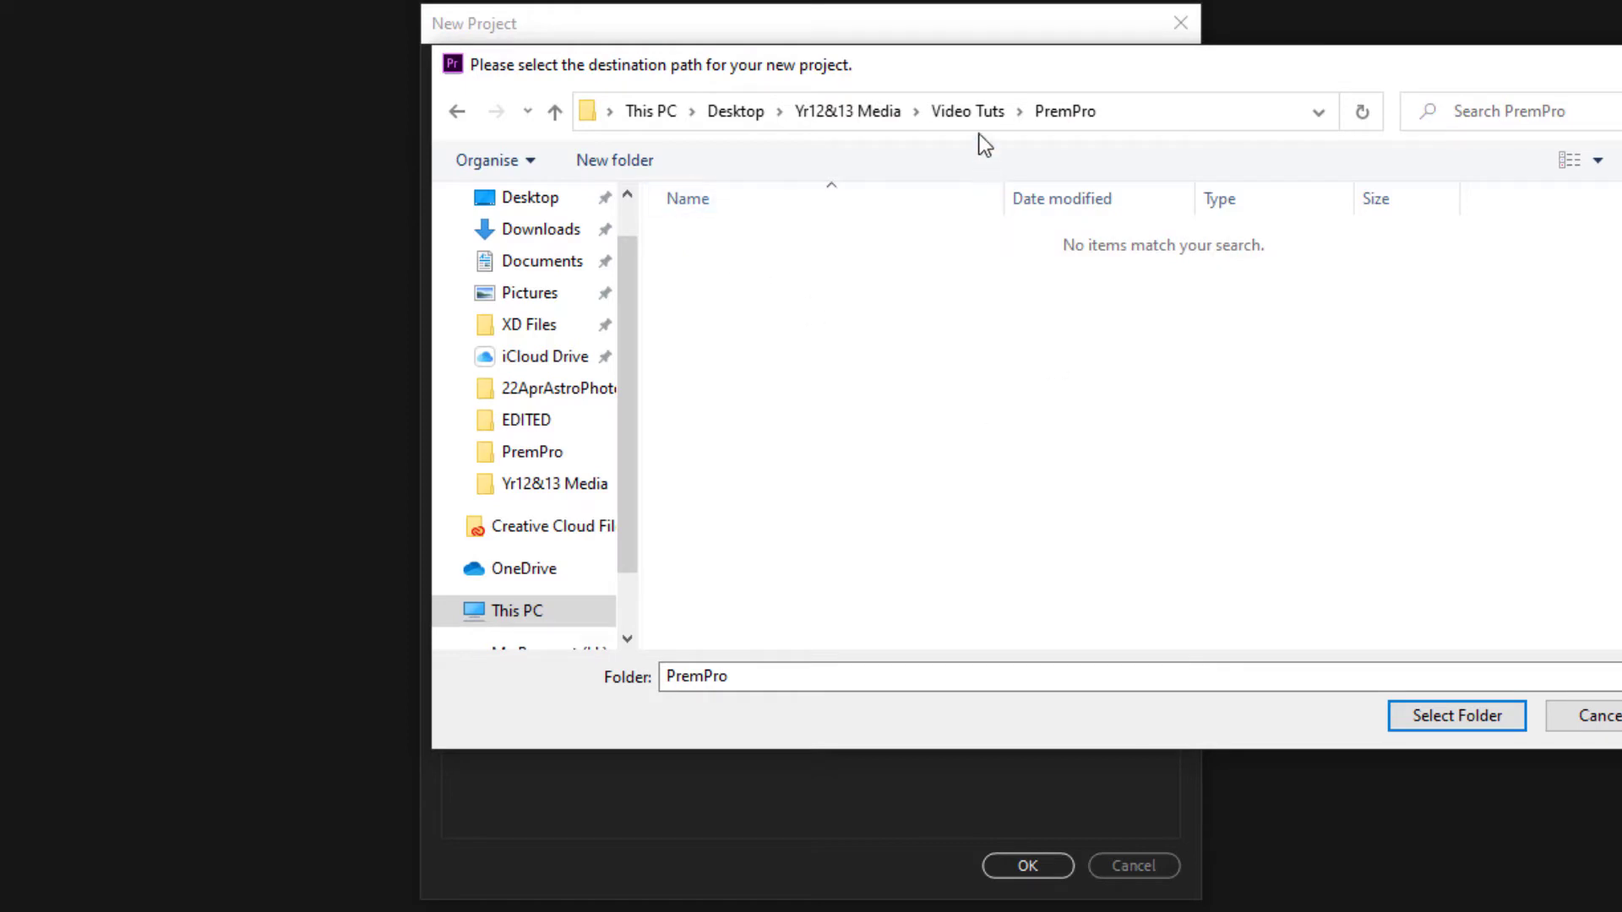
left_click(1504, 722)
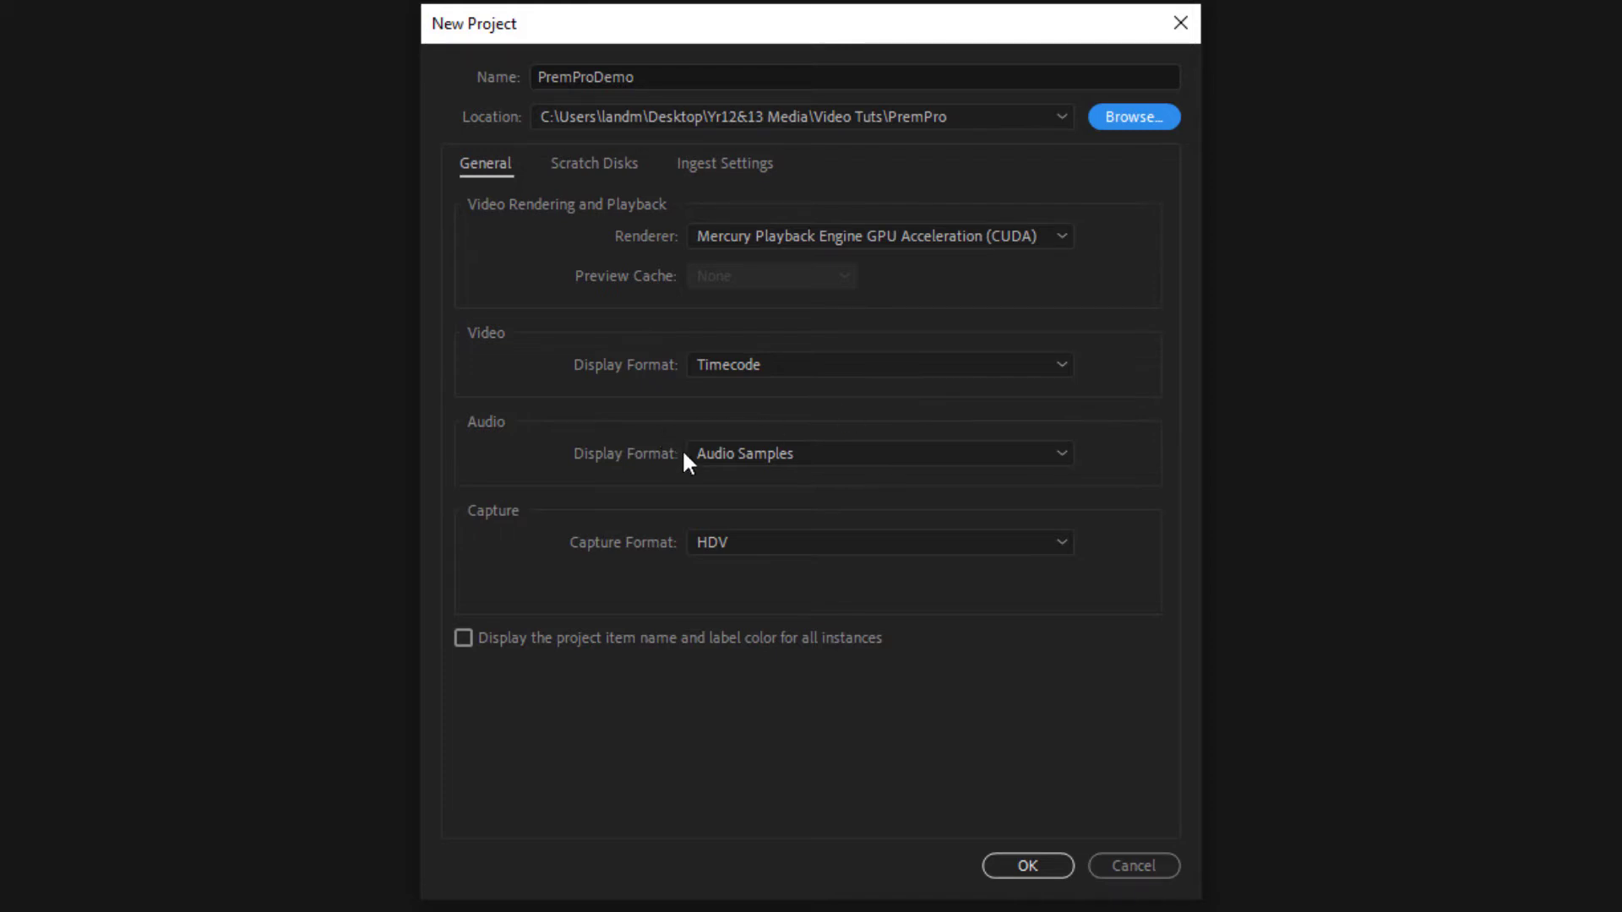
- Switch the project's capture format to DV and back to HDV
left_click(1049, 550)
left_click(1036, 570)
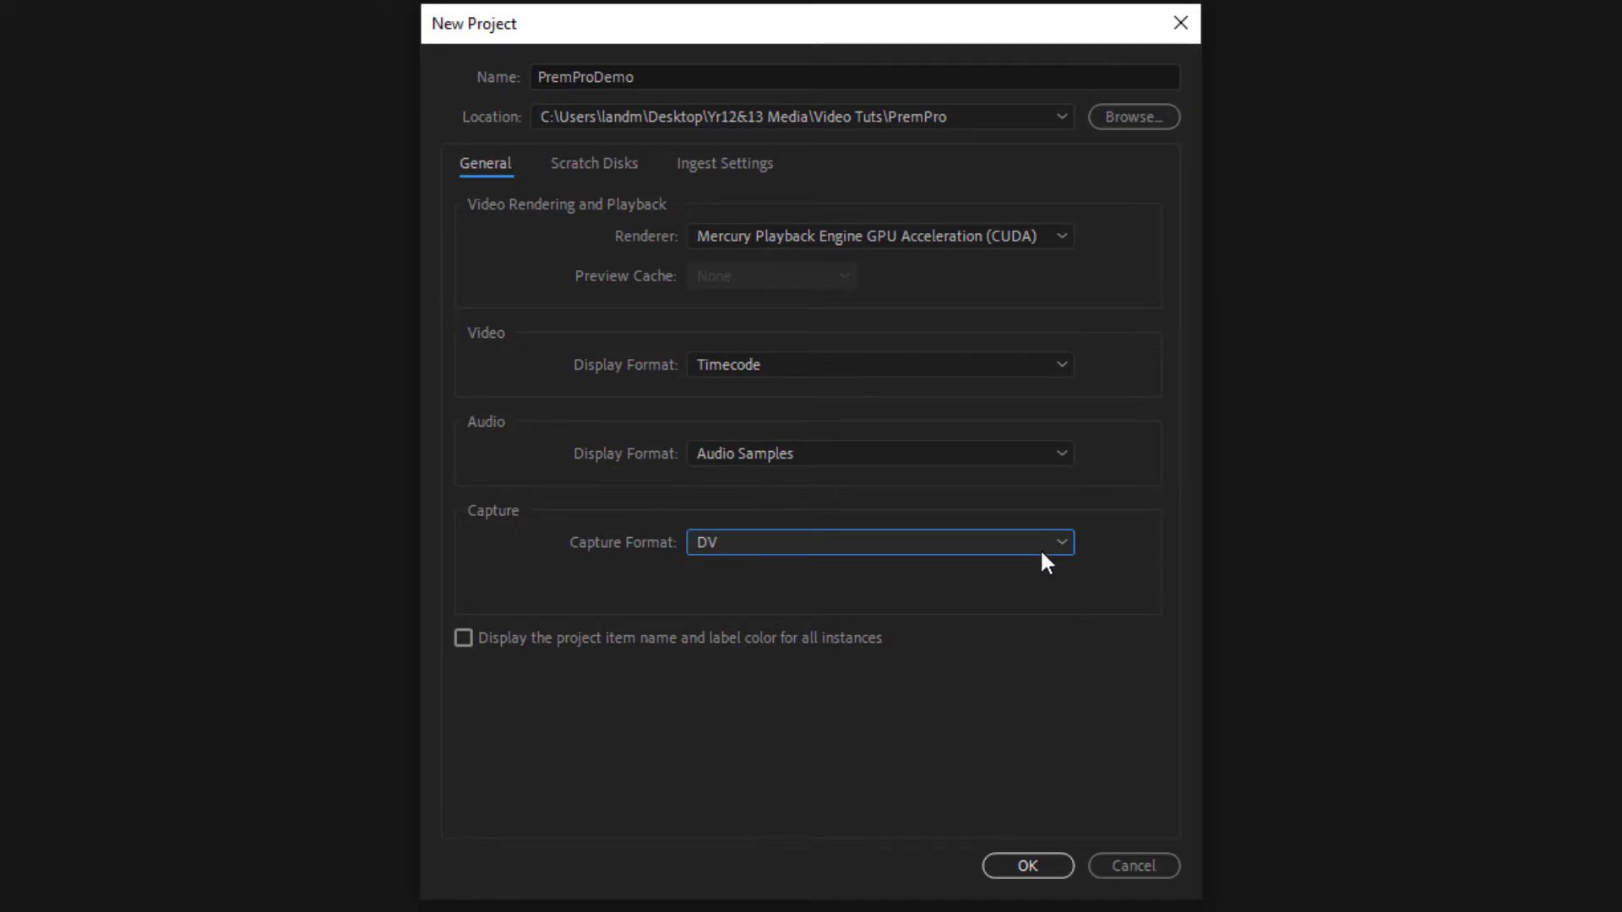
left_click(1046, 548)
left_click(1022, 602)
- Enable ingest with Create Proxies and the 1280x720 H.264 preset, and create the project
left_click(571, 169)
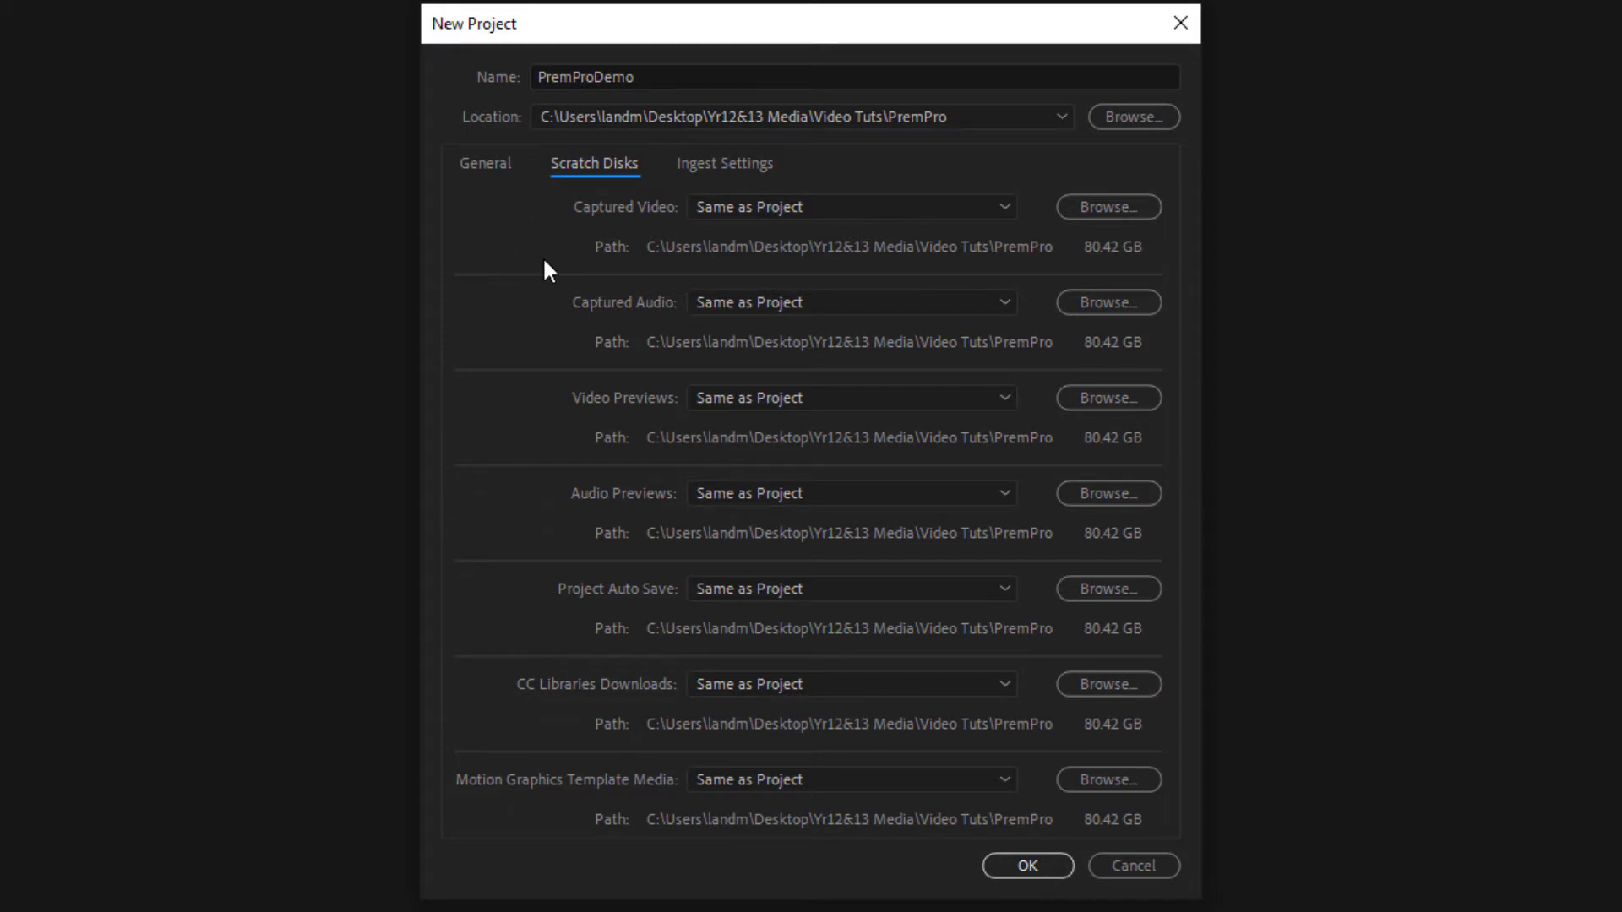
left_click(733, 169)
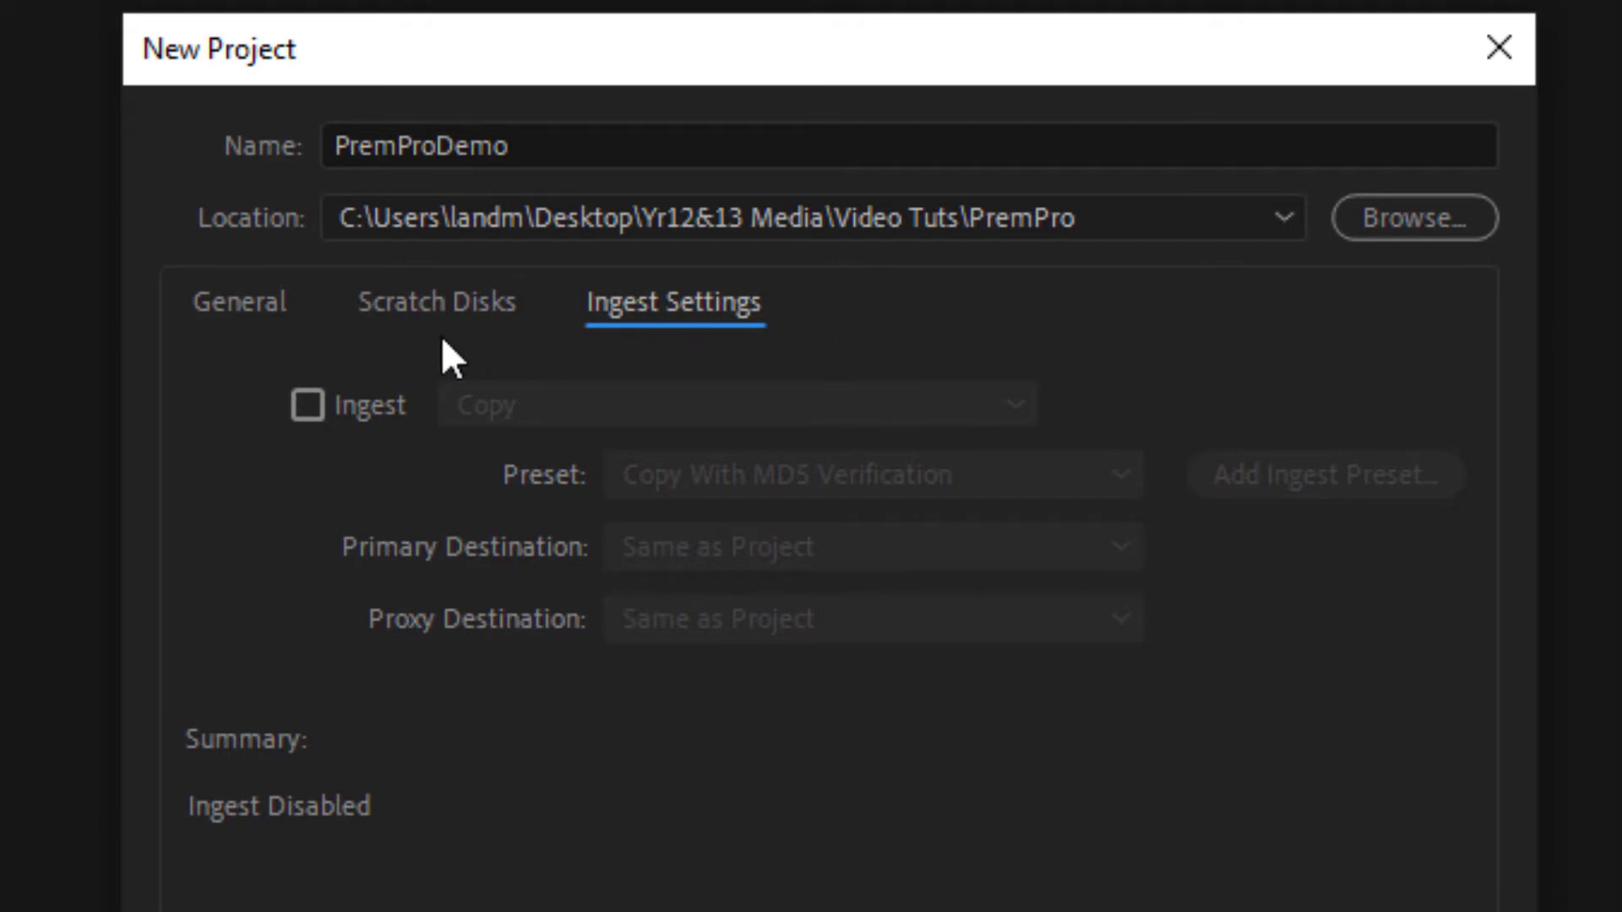
left_click(306, 405)
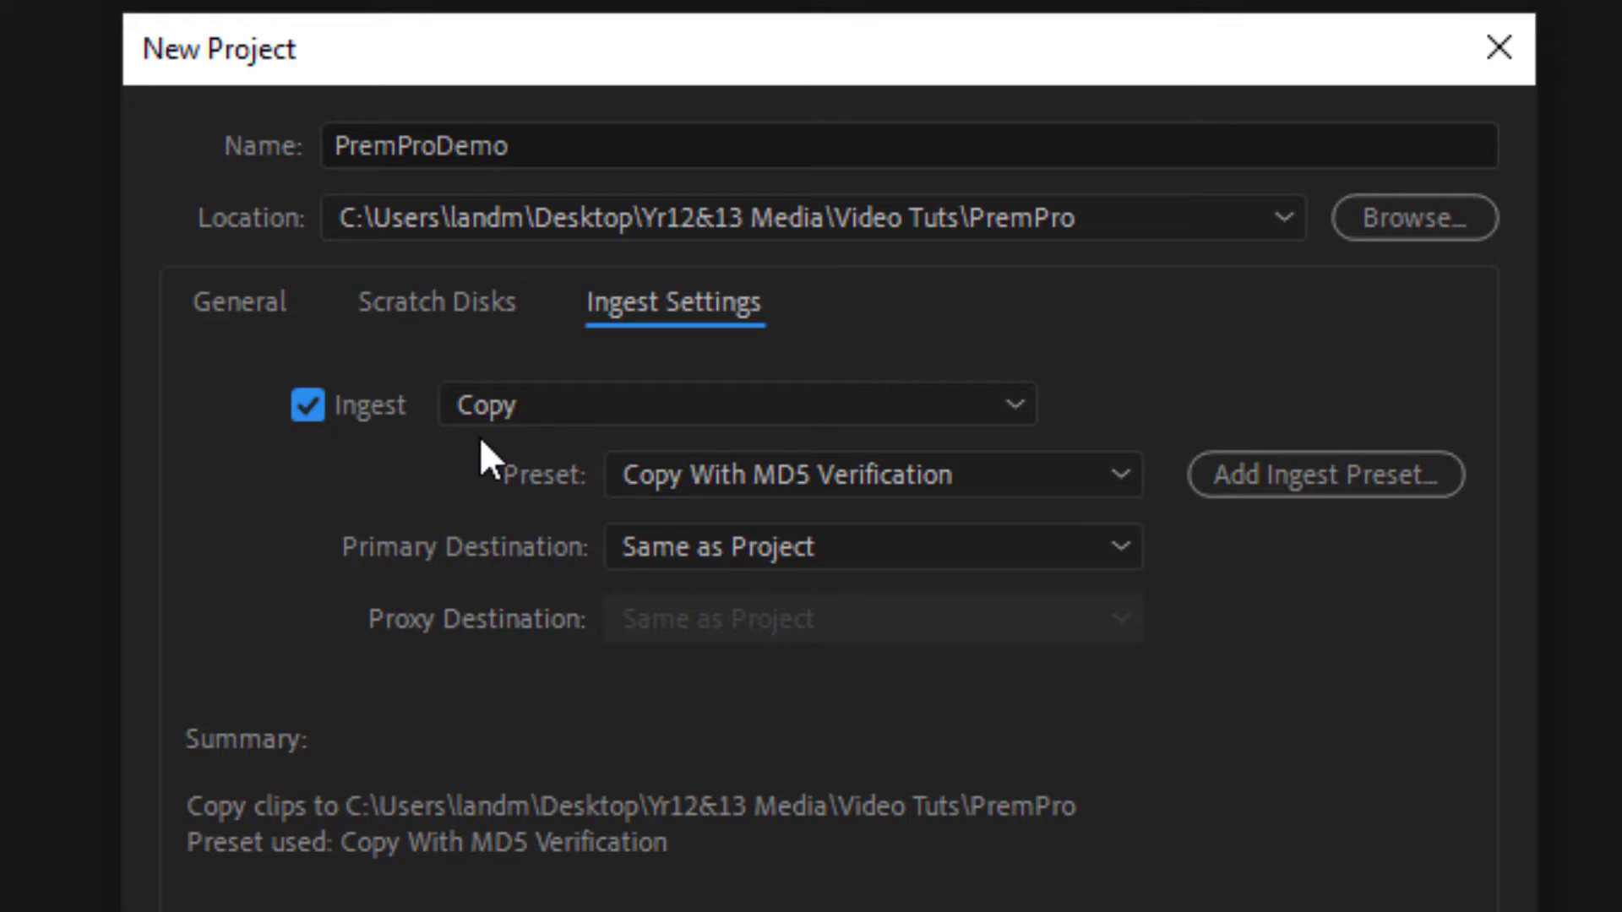
left_click(1017, 409)
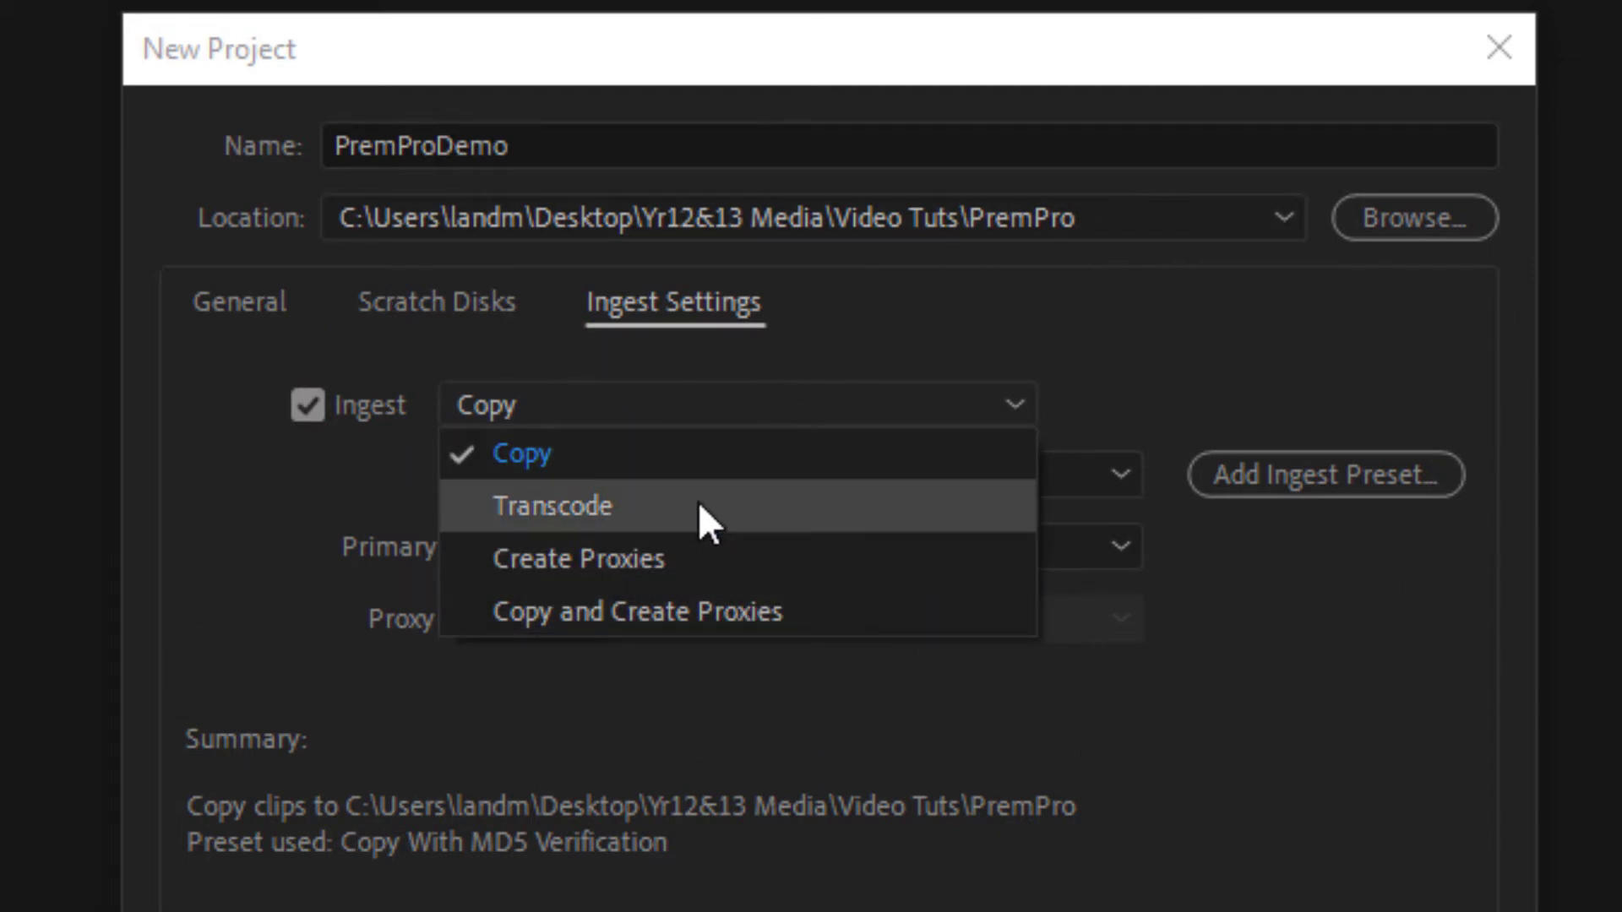
left_click(696, 557)
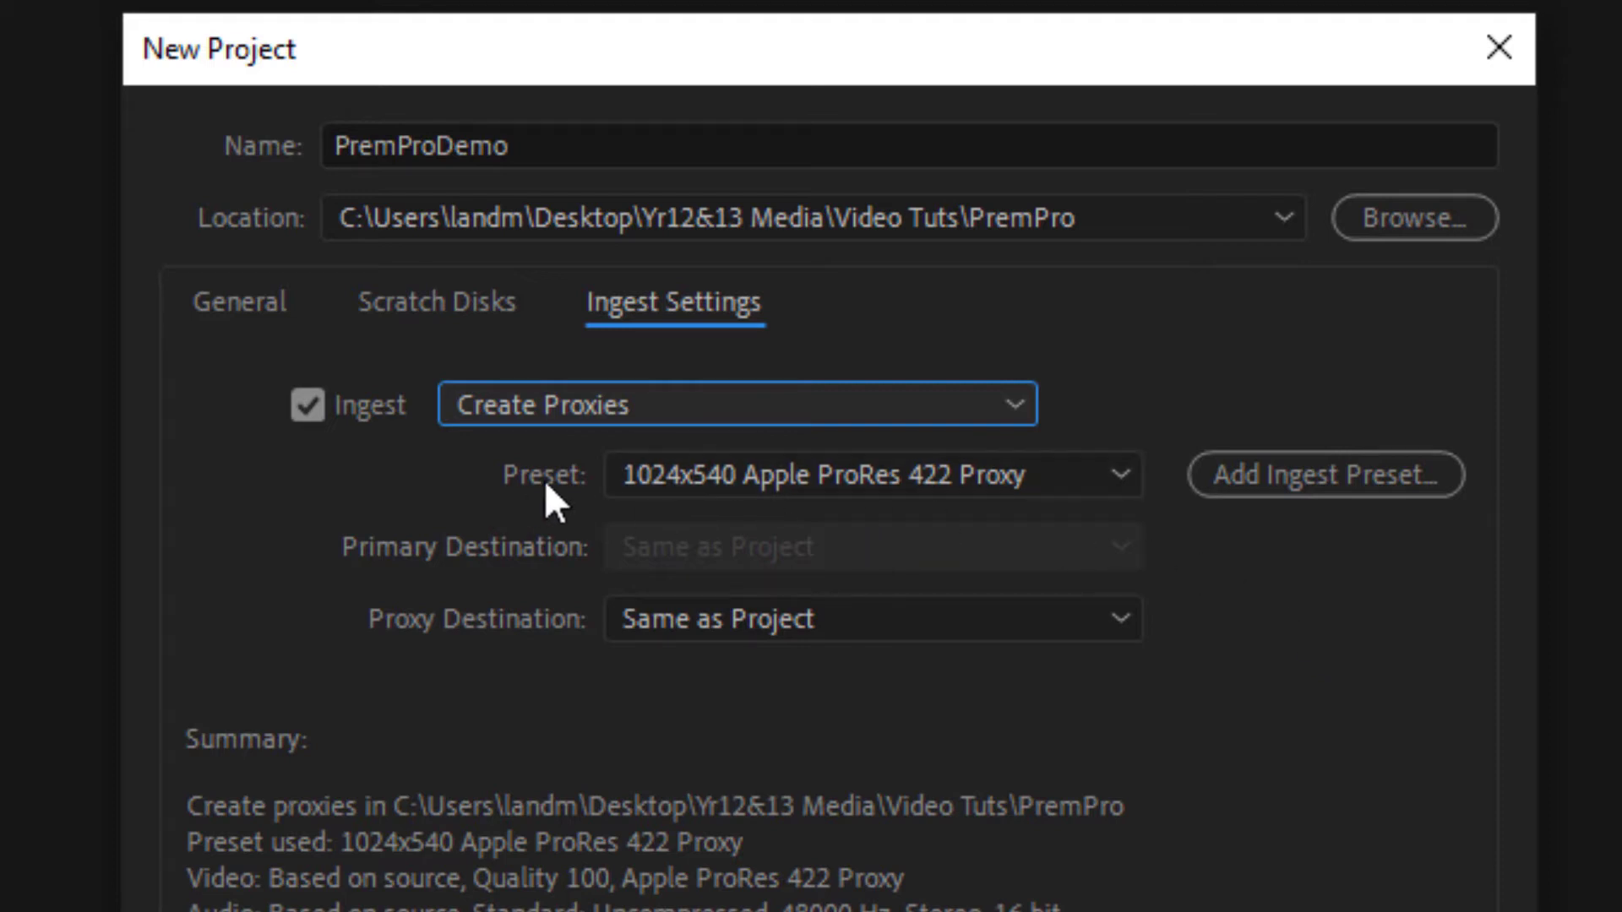
left_click(1122, 477)
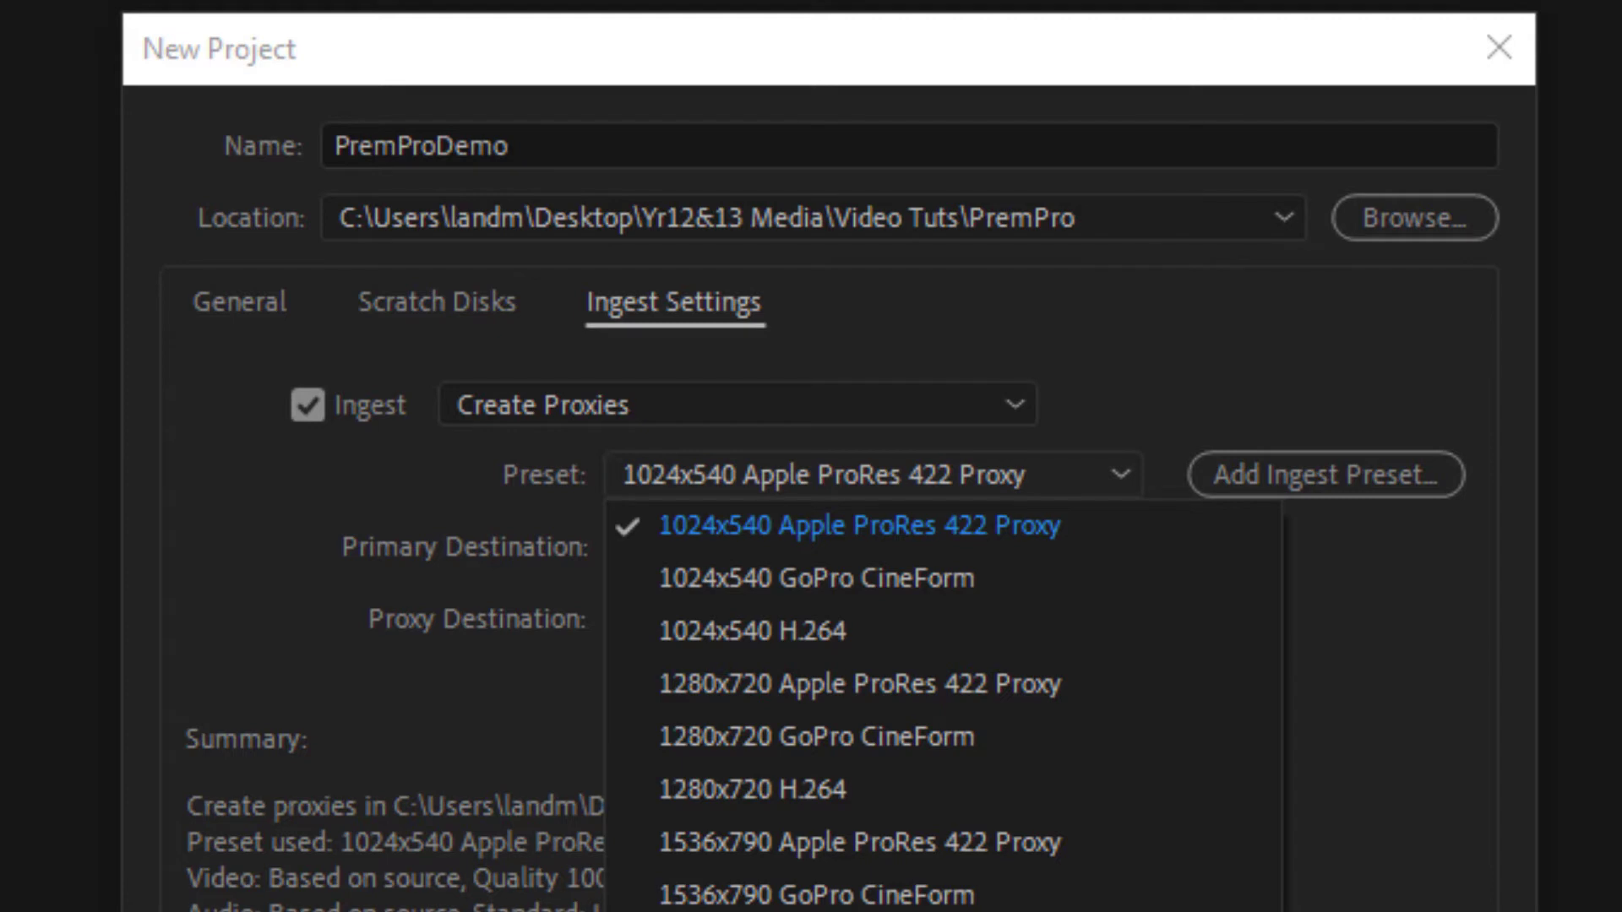
left_click(868, 789)
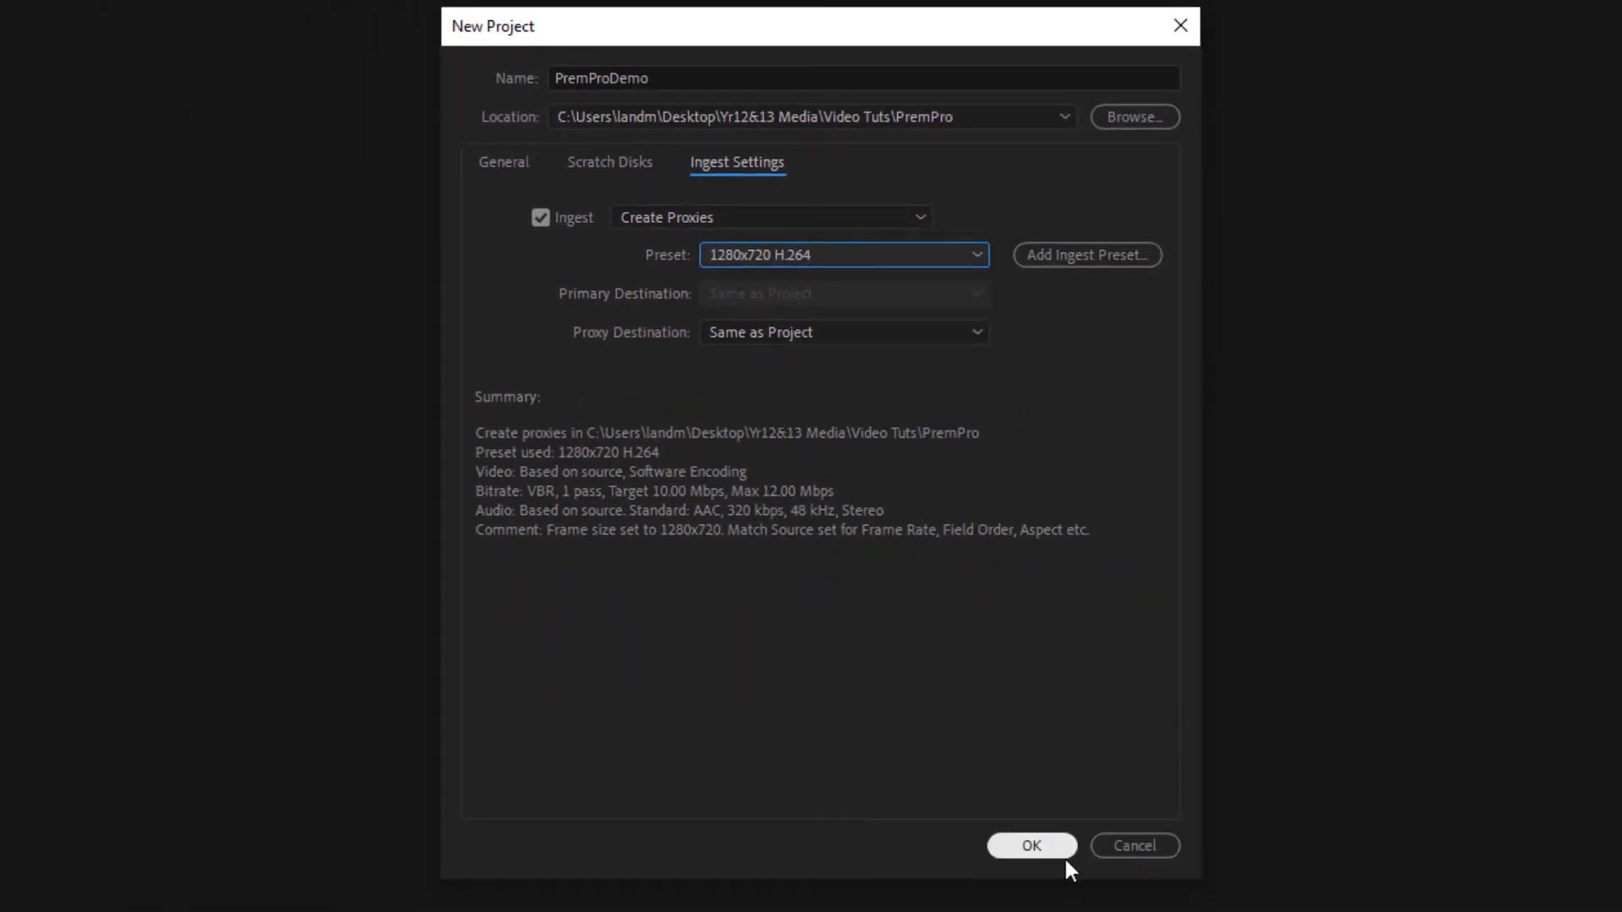
left_click(1032, 845)
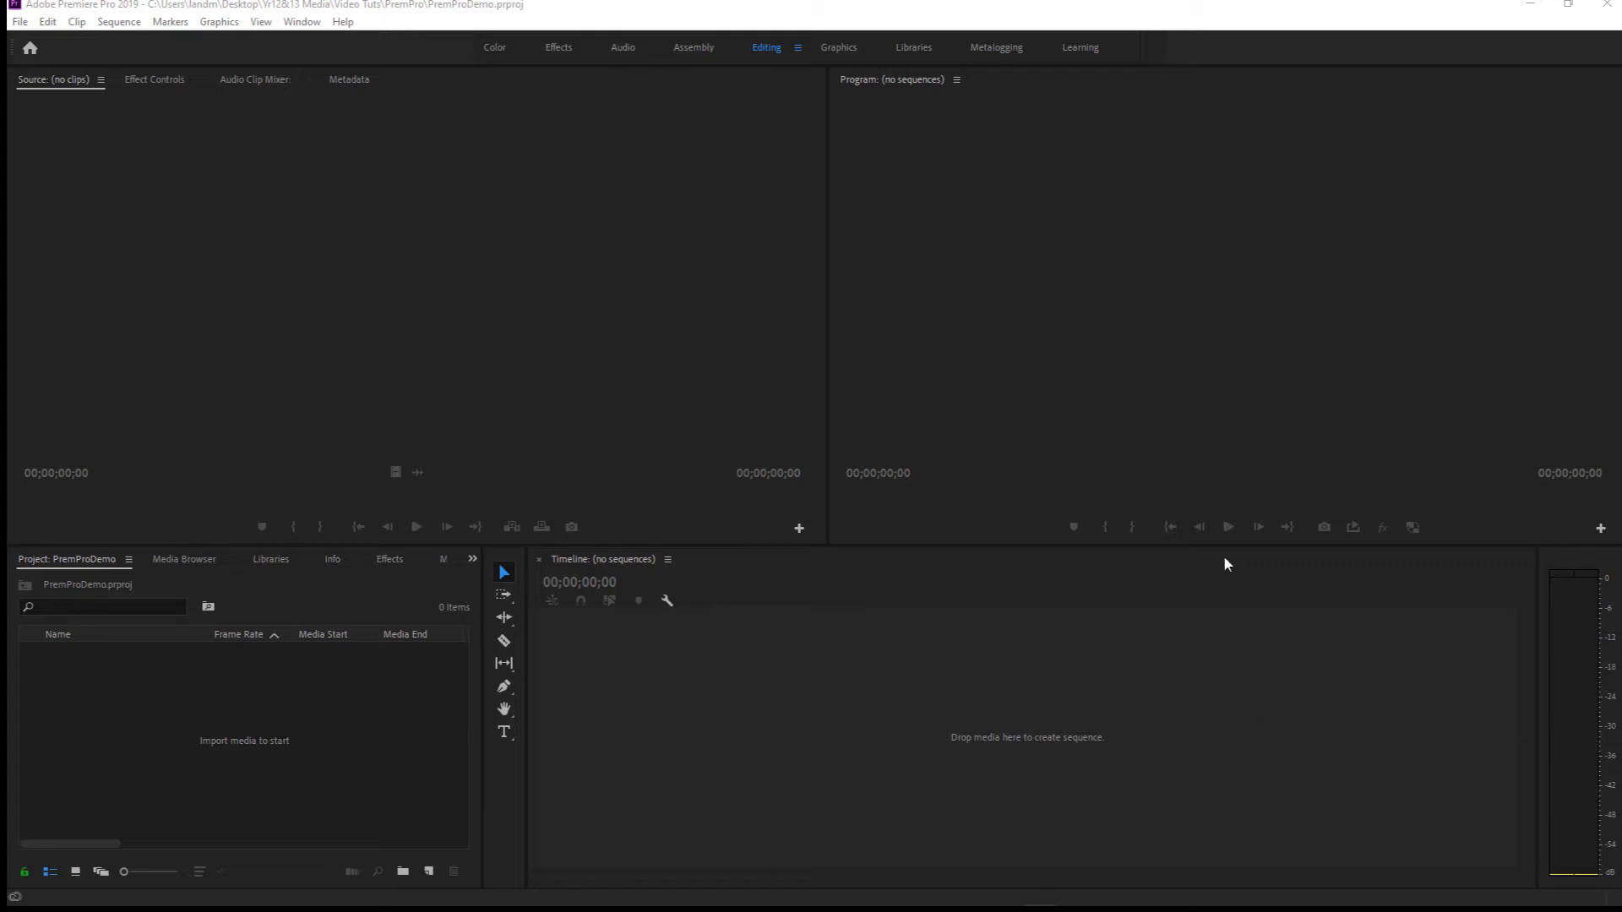
- Examine the layout of the Editing workspace: the Source, Program, Project, Timeline and Tools panels
left_click(791, 13)
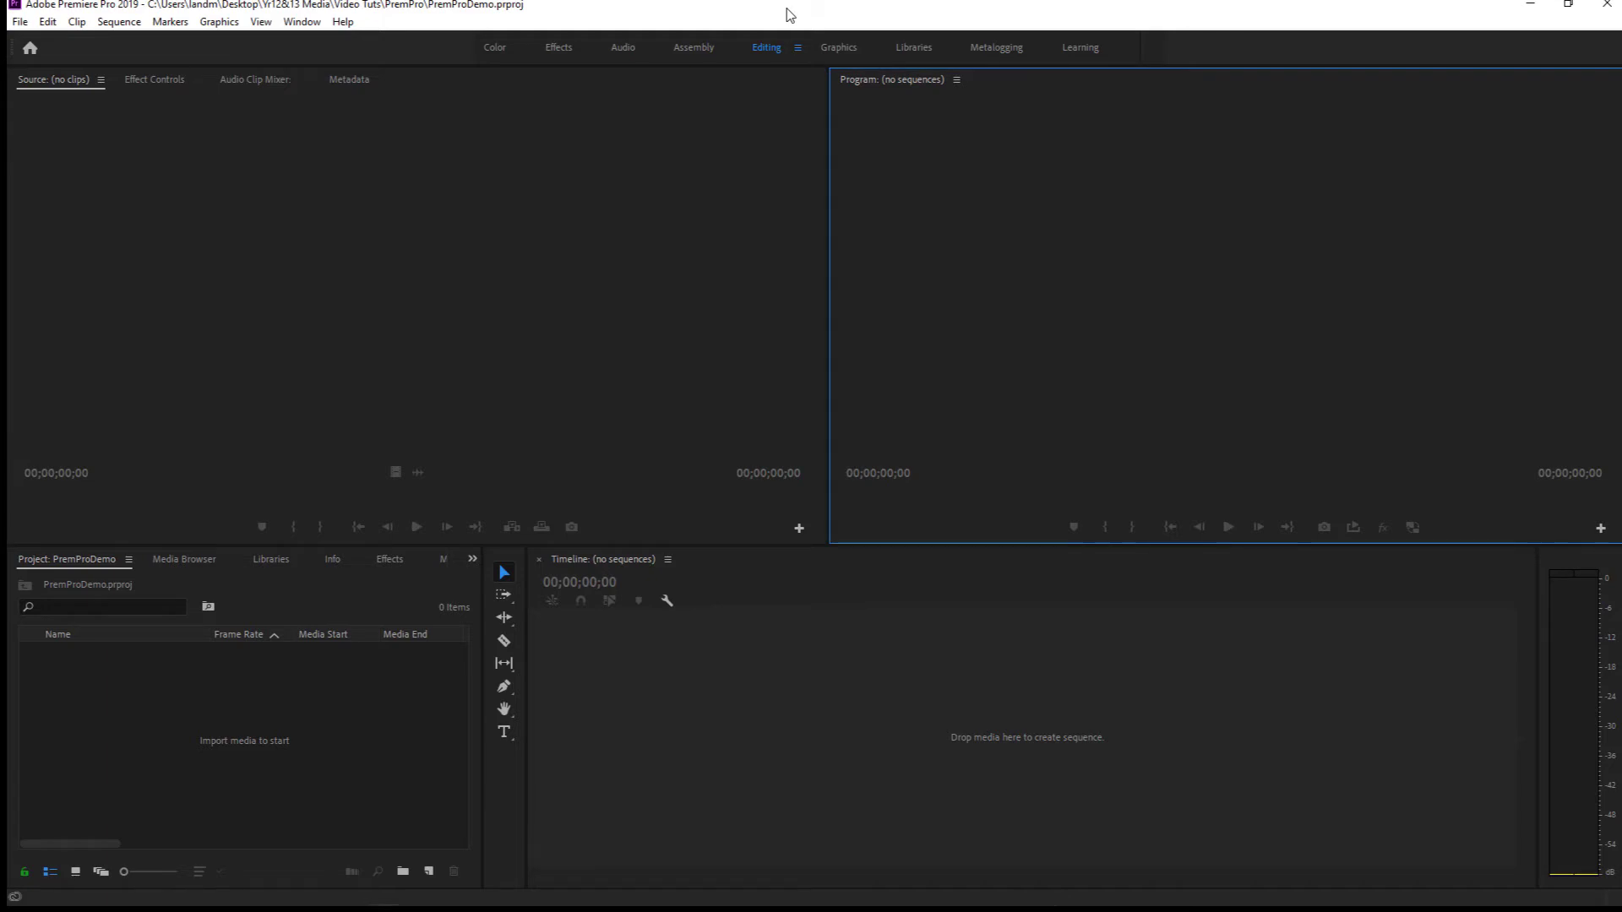
left_click(390, 191)
left_click(1073, 214)
left_click(199, 664)
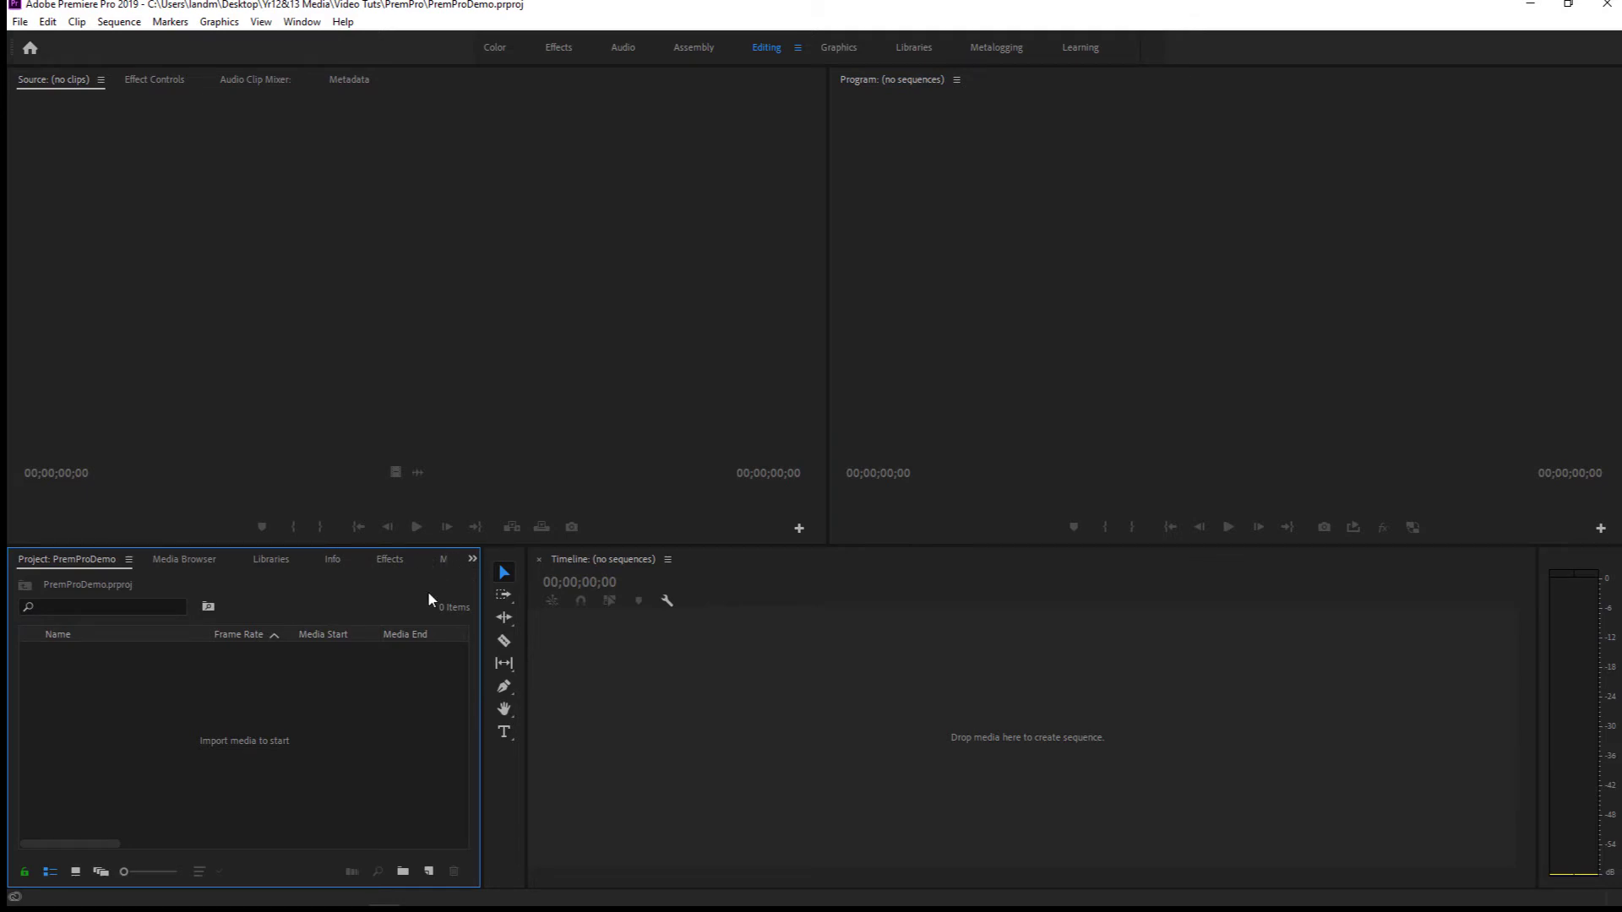
left_click(856, 653)
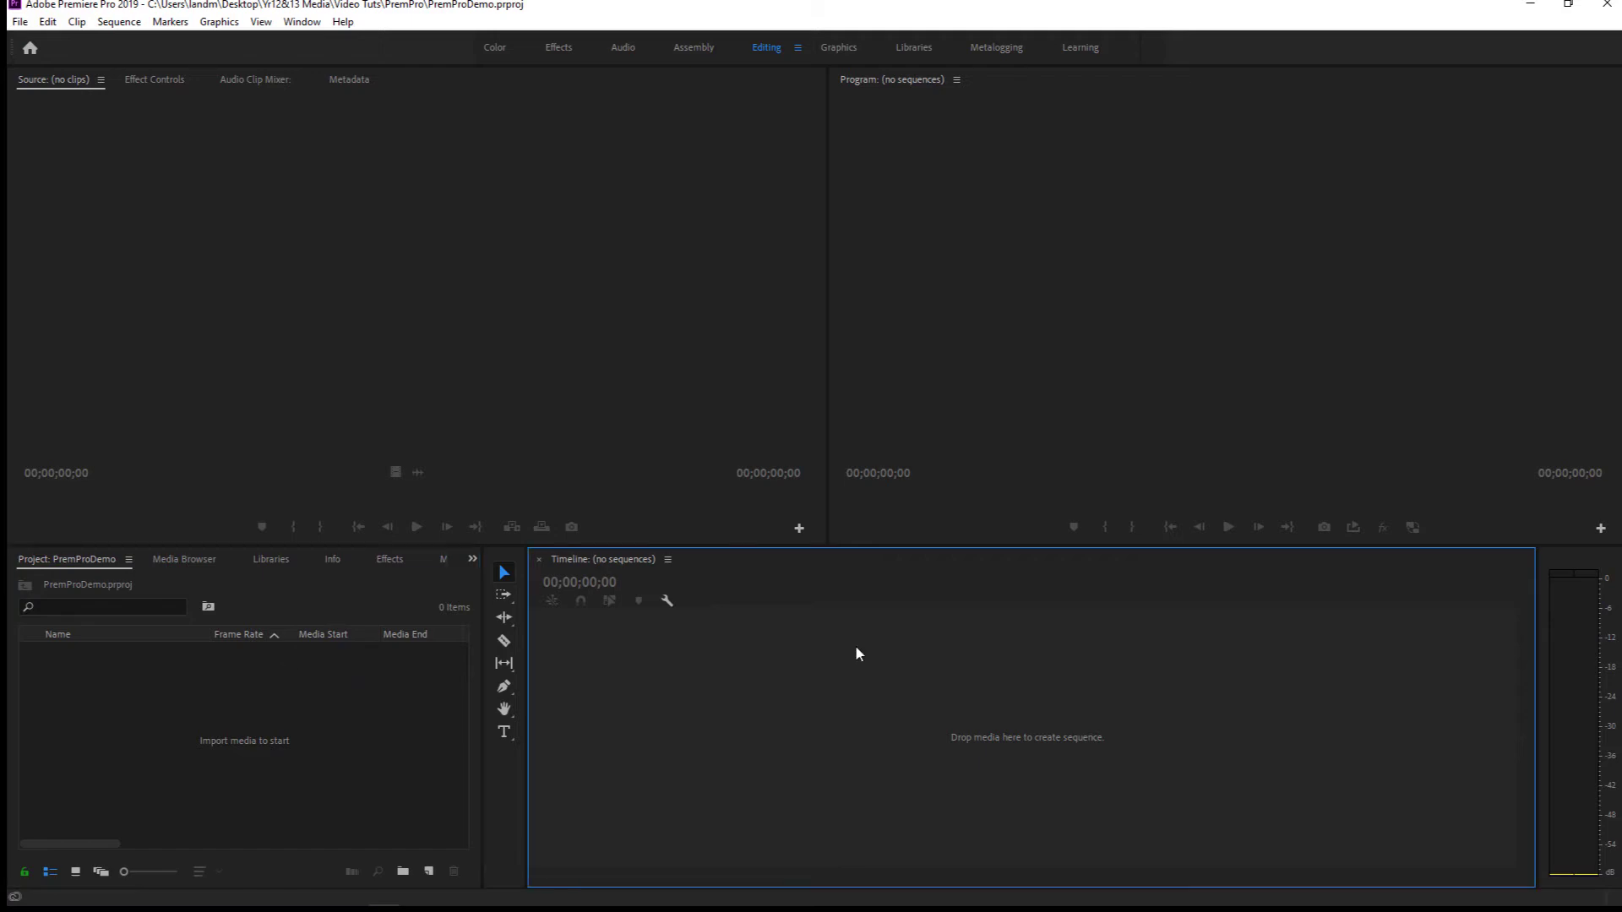
left_click(499, 551)
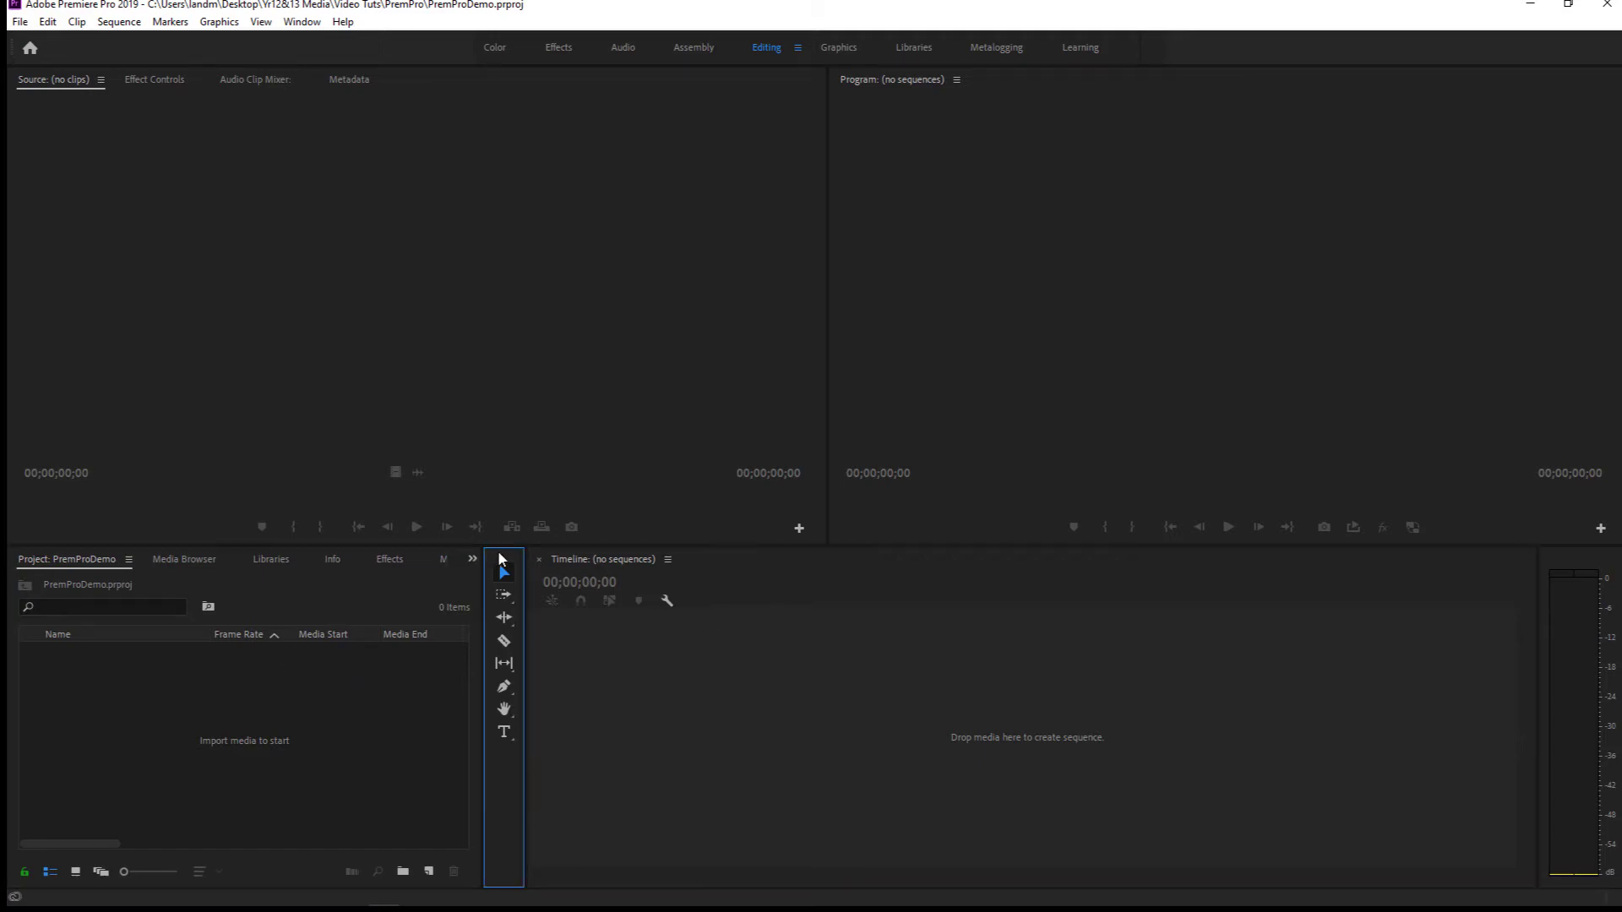
left_click(1183, 211)
left_click(555, 138)
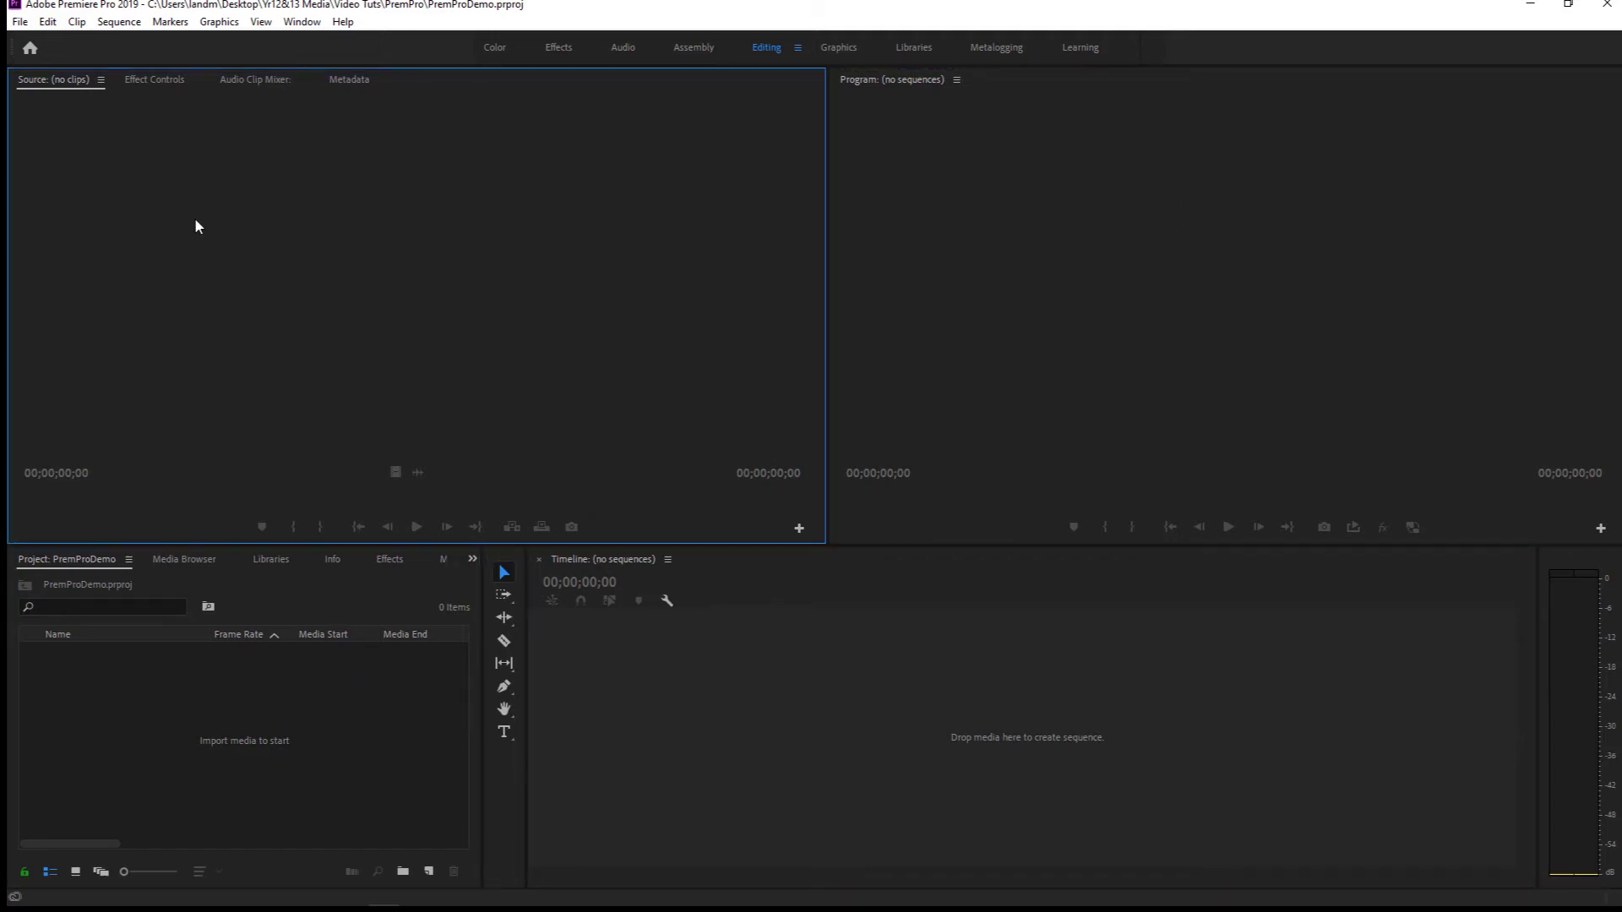
left_click(911, 229)
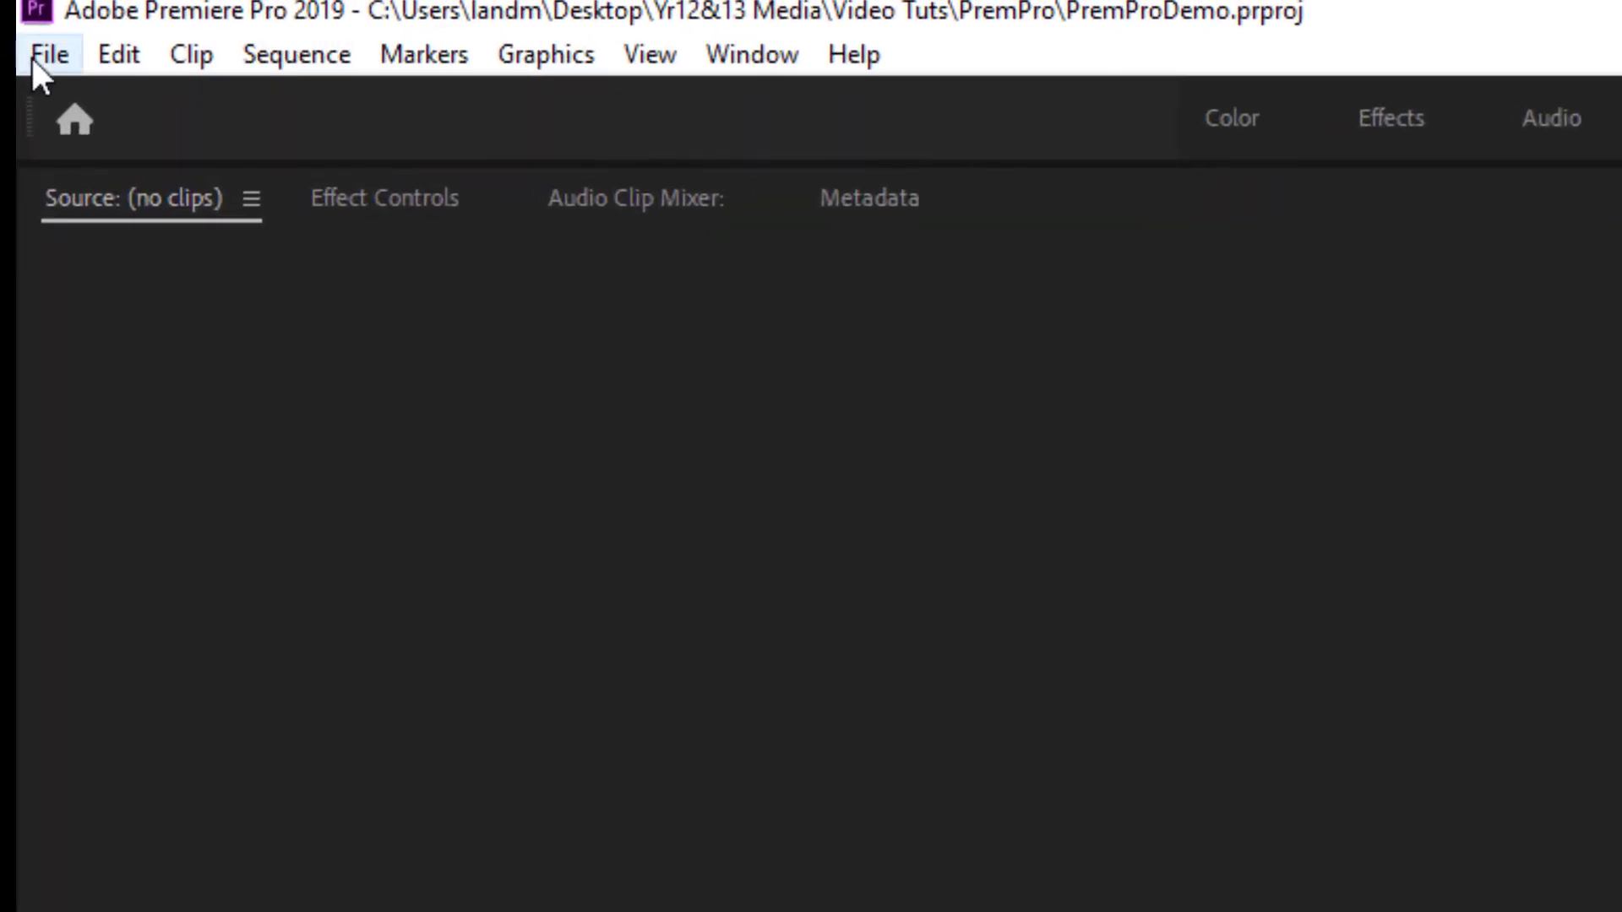
left_click(32, 58)
mouse_move(103, 58)
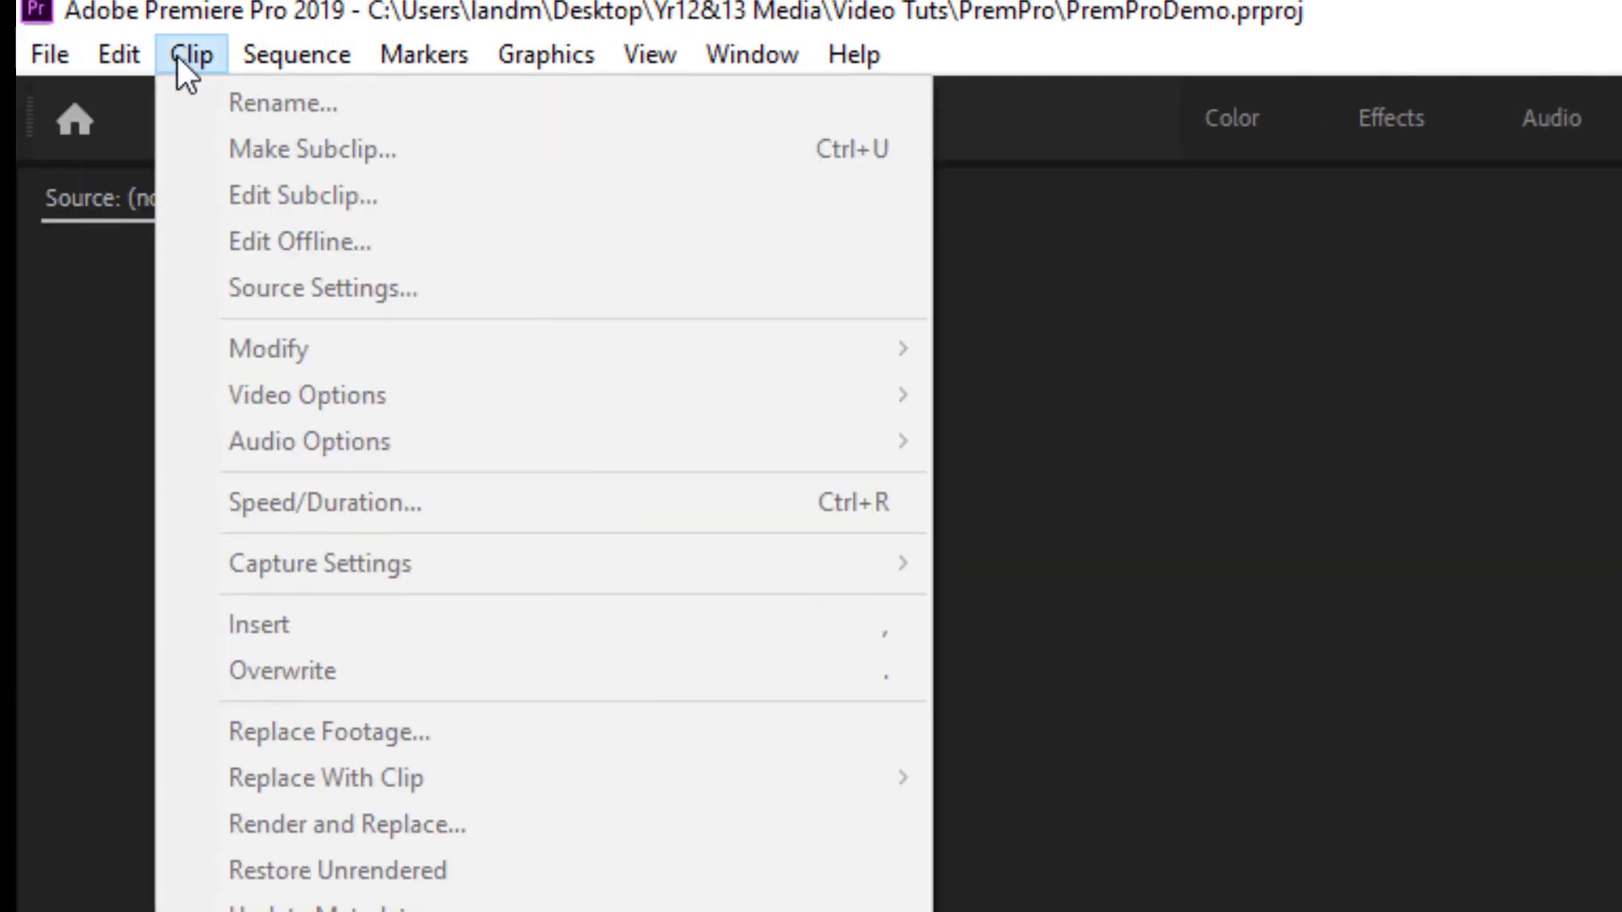
mouse_move(251, 58)
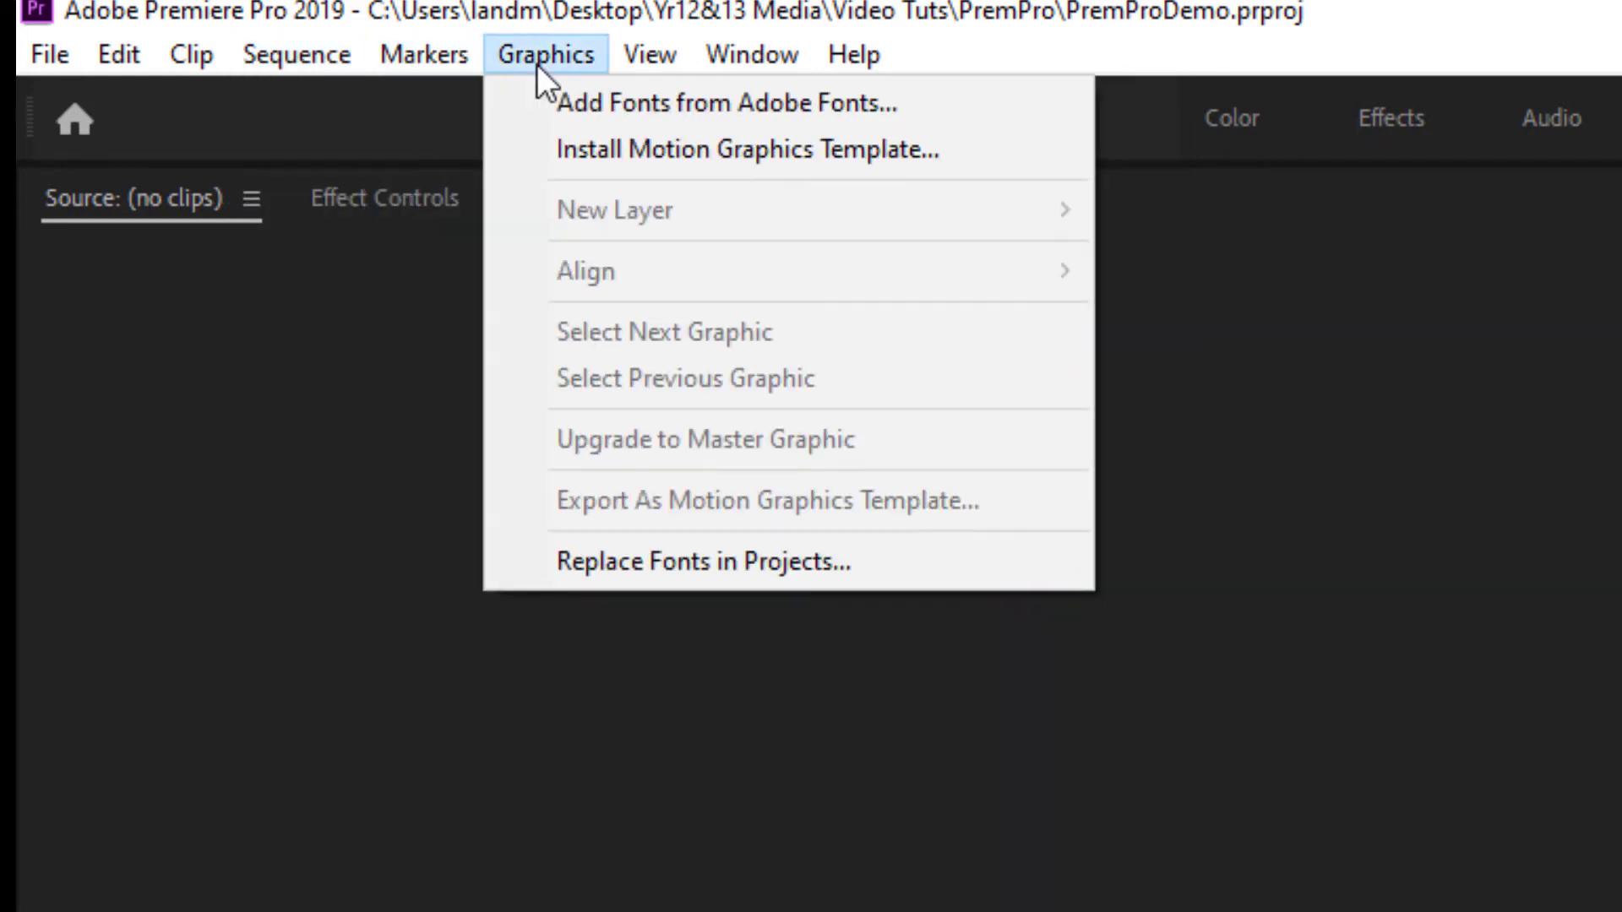
mouse_move(646, 62)
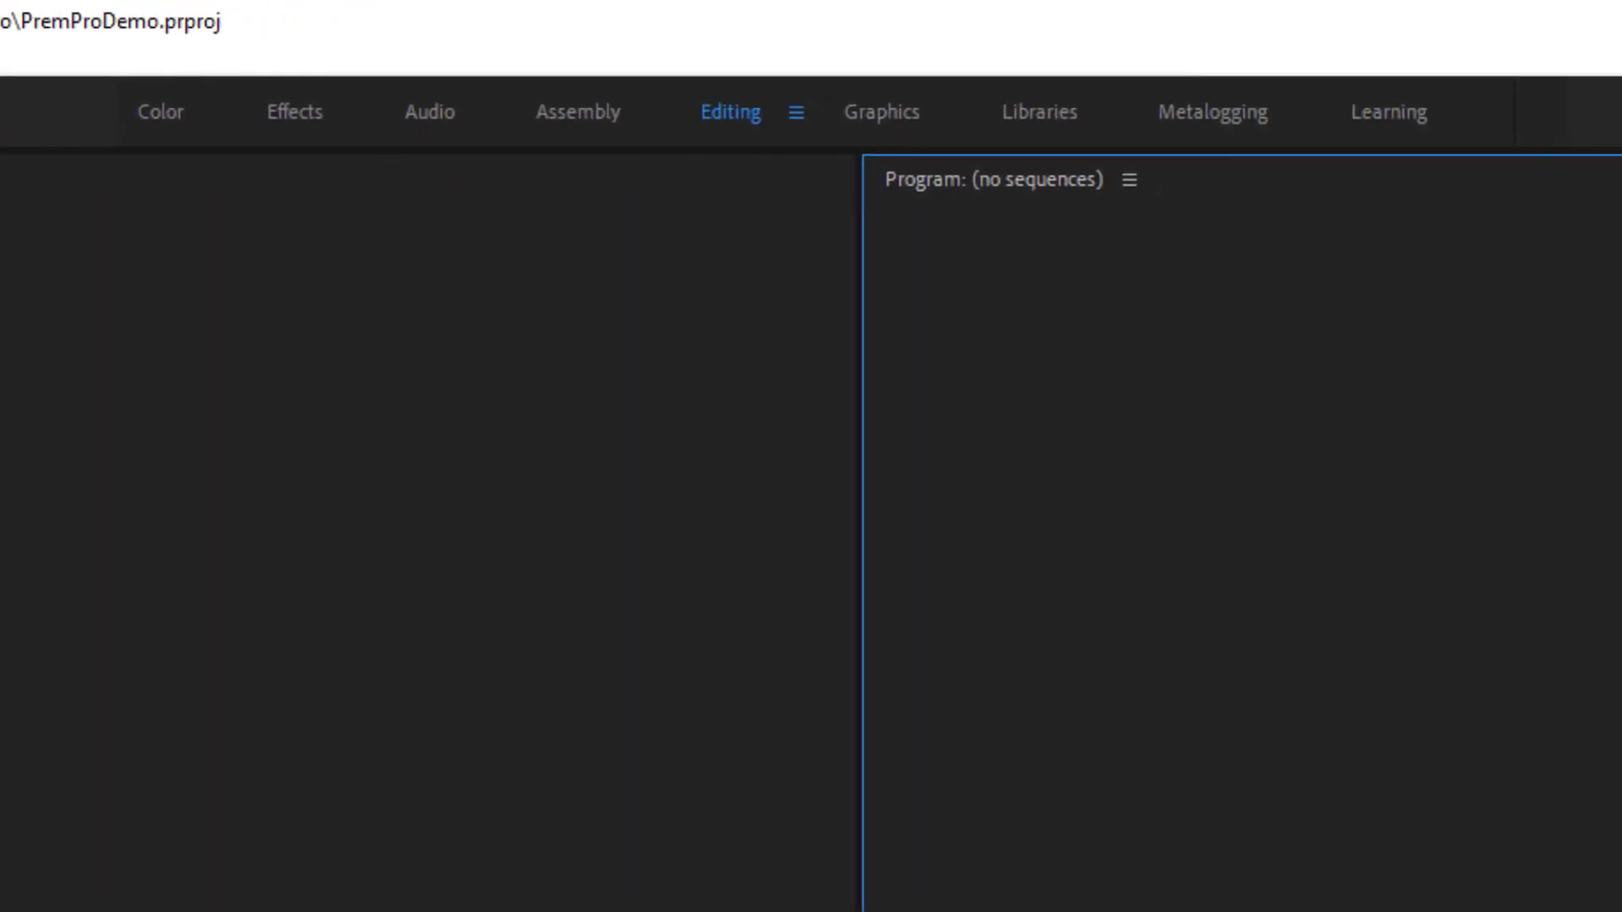
left_click(284, 417)
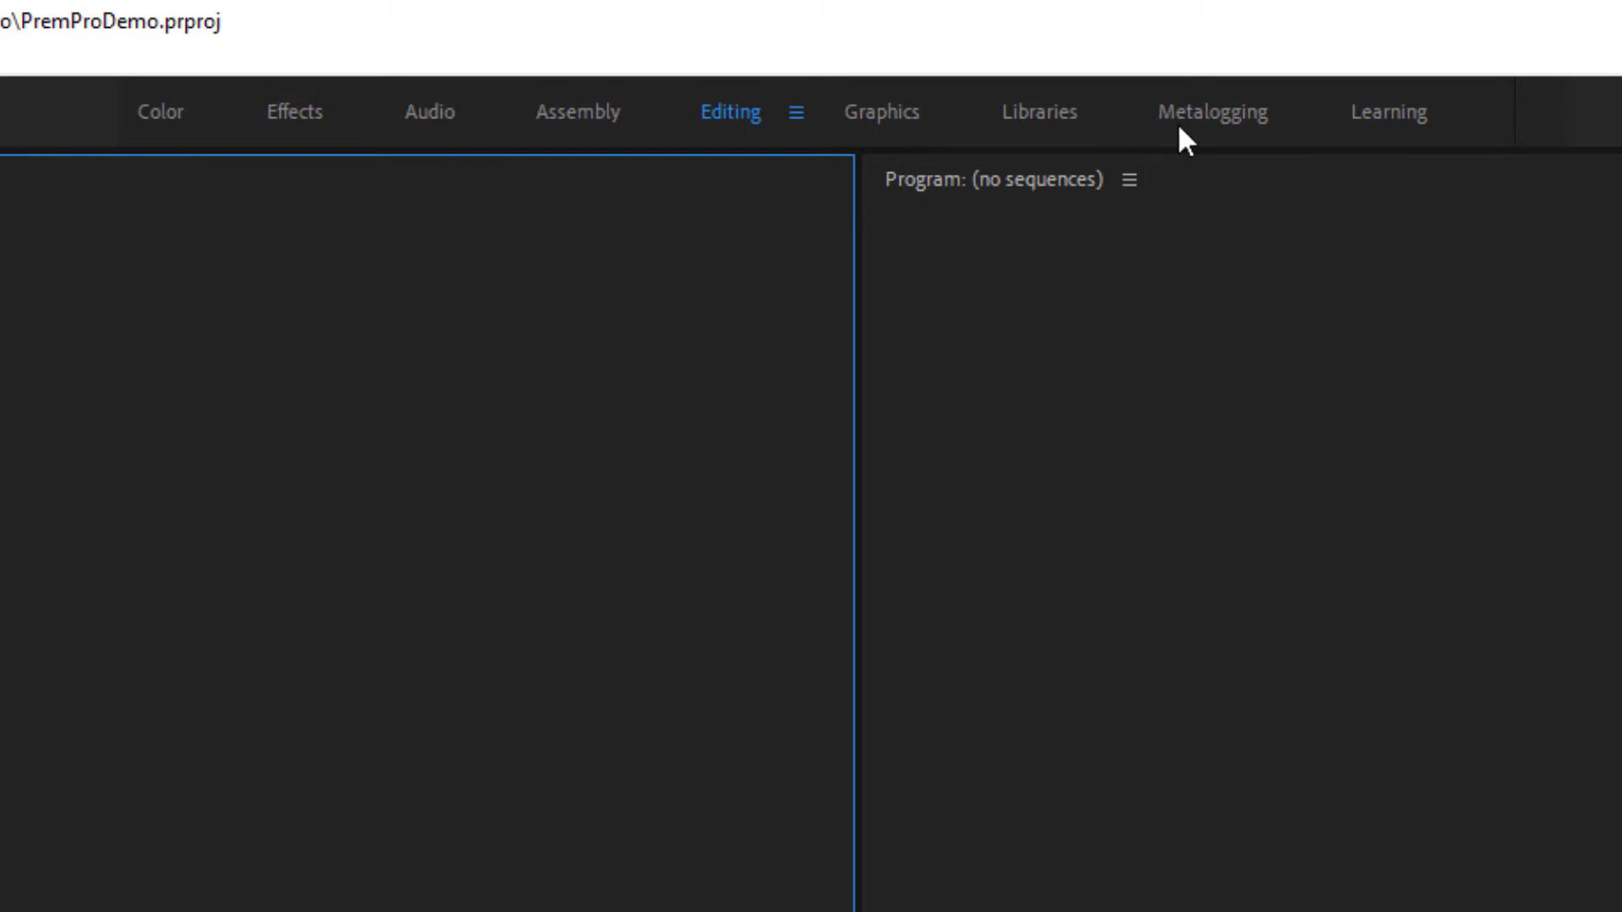
- Examine the Learning, Color, Effects and Audio workspaces, including the Effects and Essential Graphics panels of the Effects workspace
left_click(1382, 121)
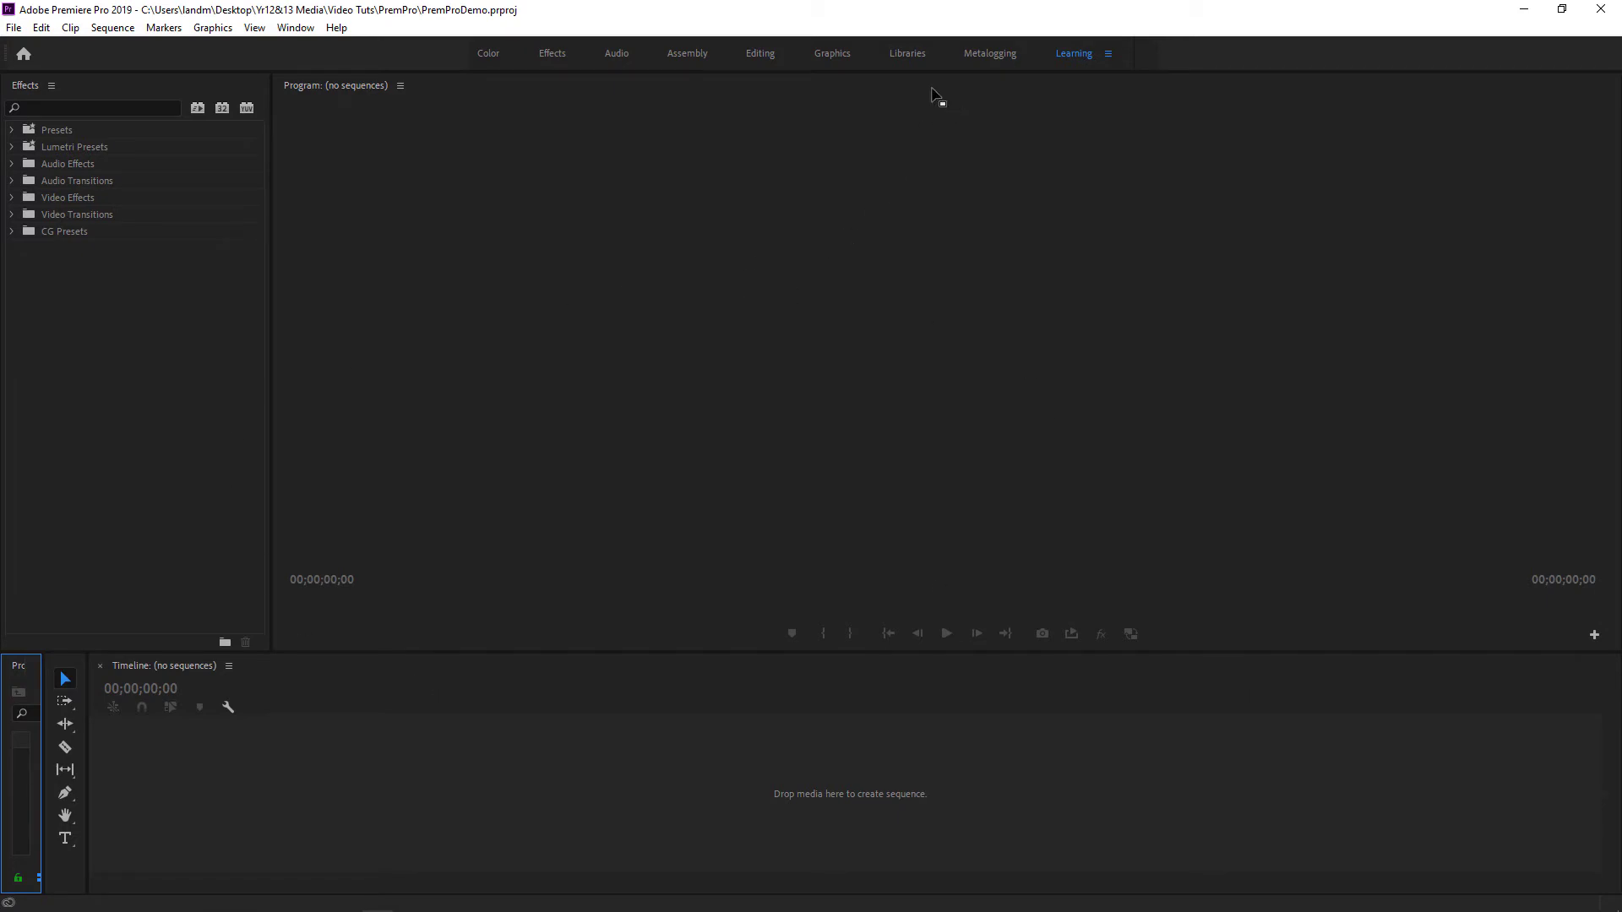
left_click(490, 52)
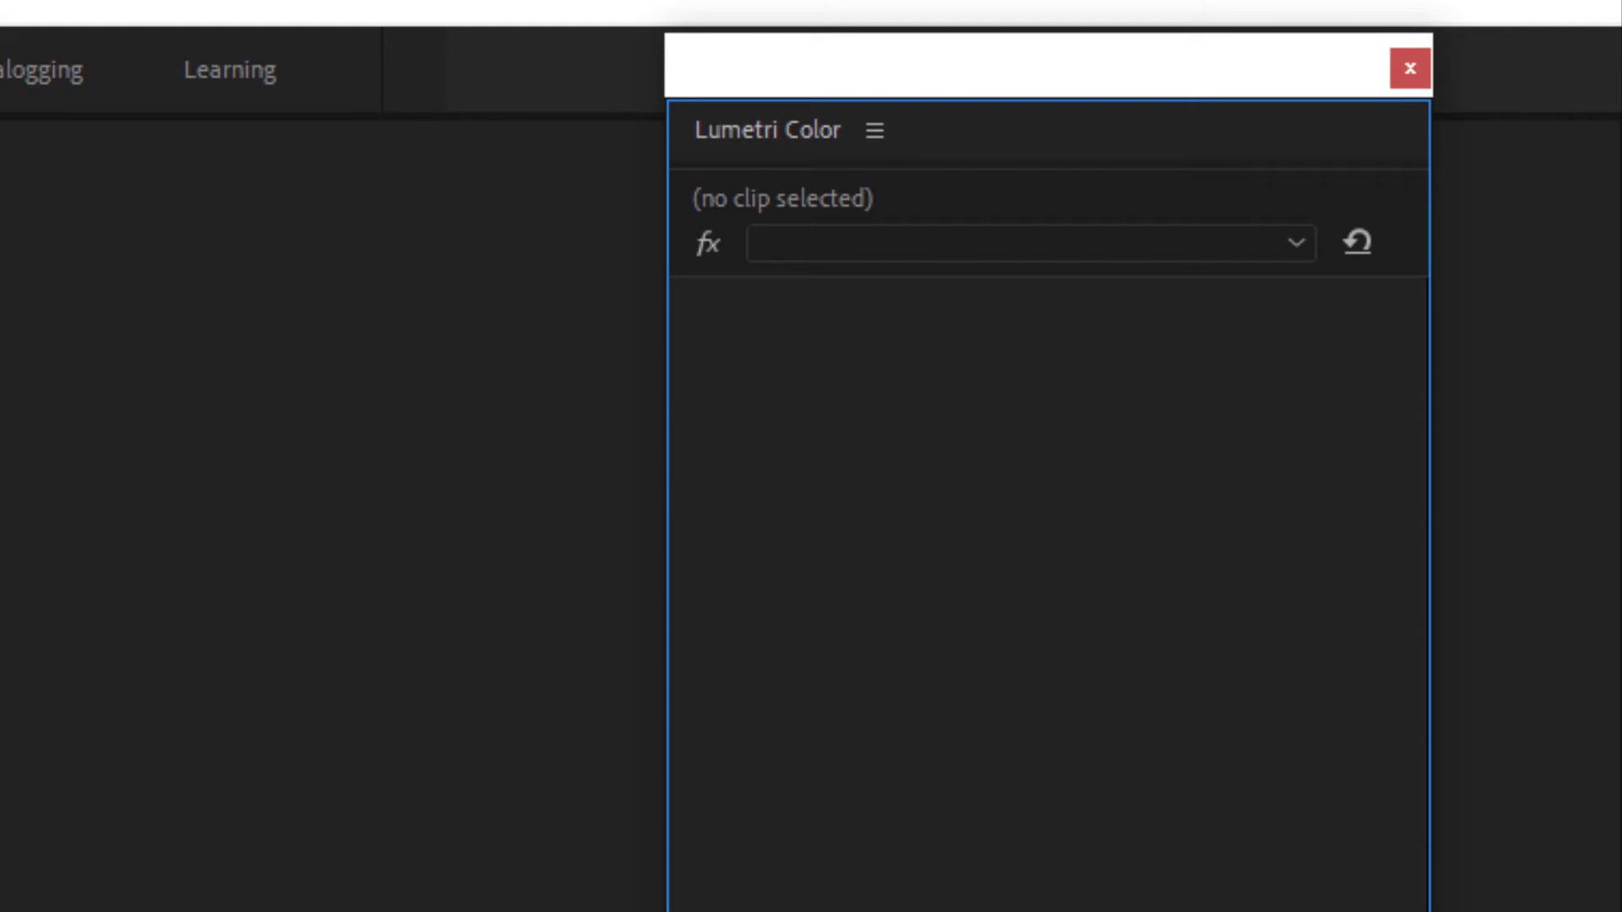
left_click(548, 55)
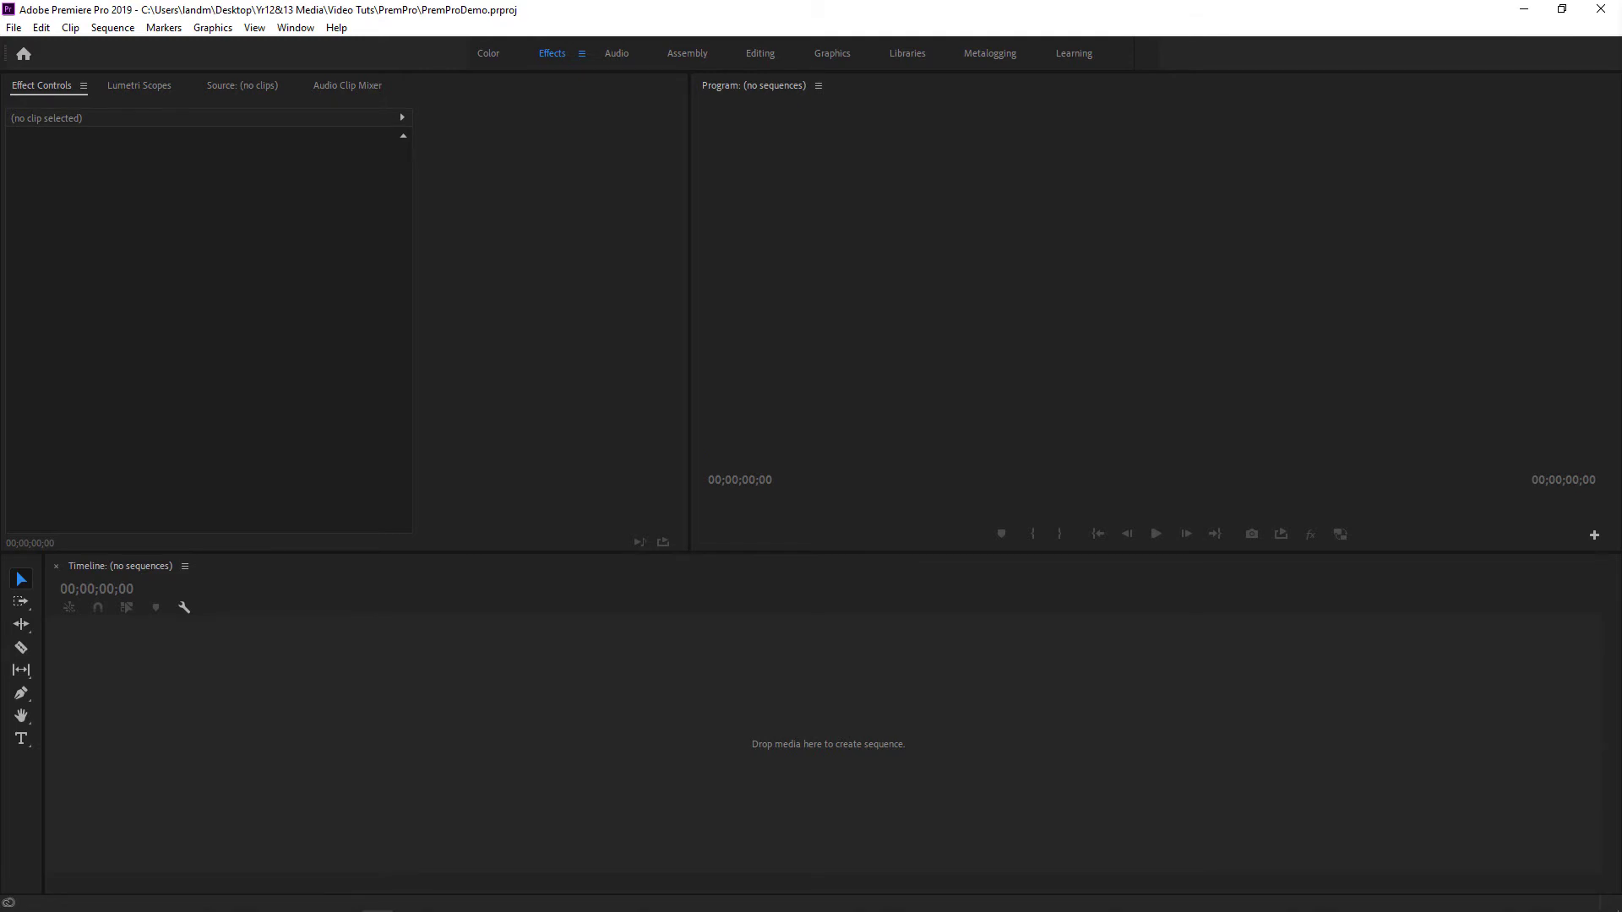
left_click_drag(1621, 44, 1225, 41)
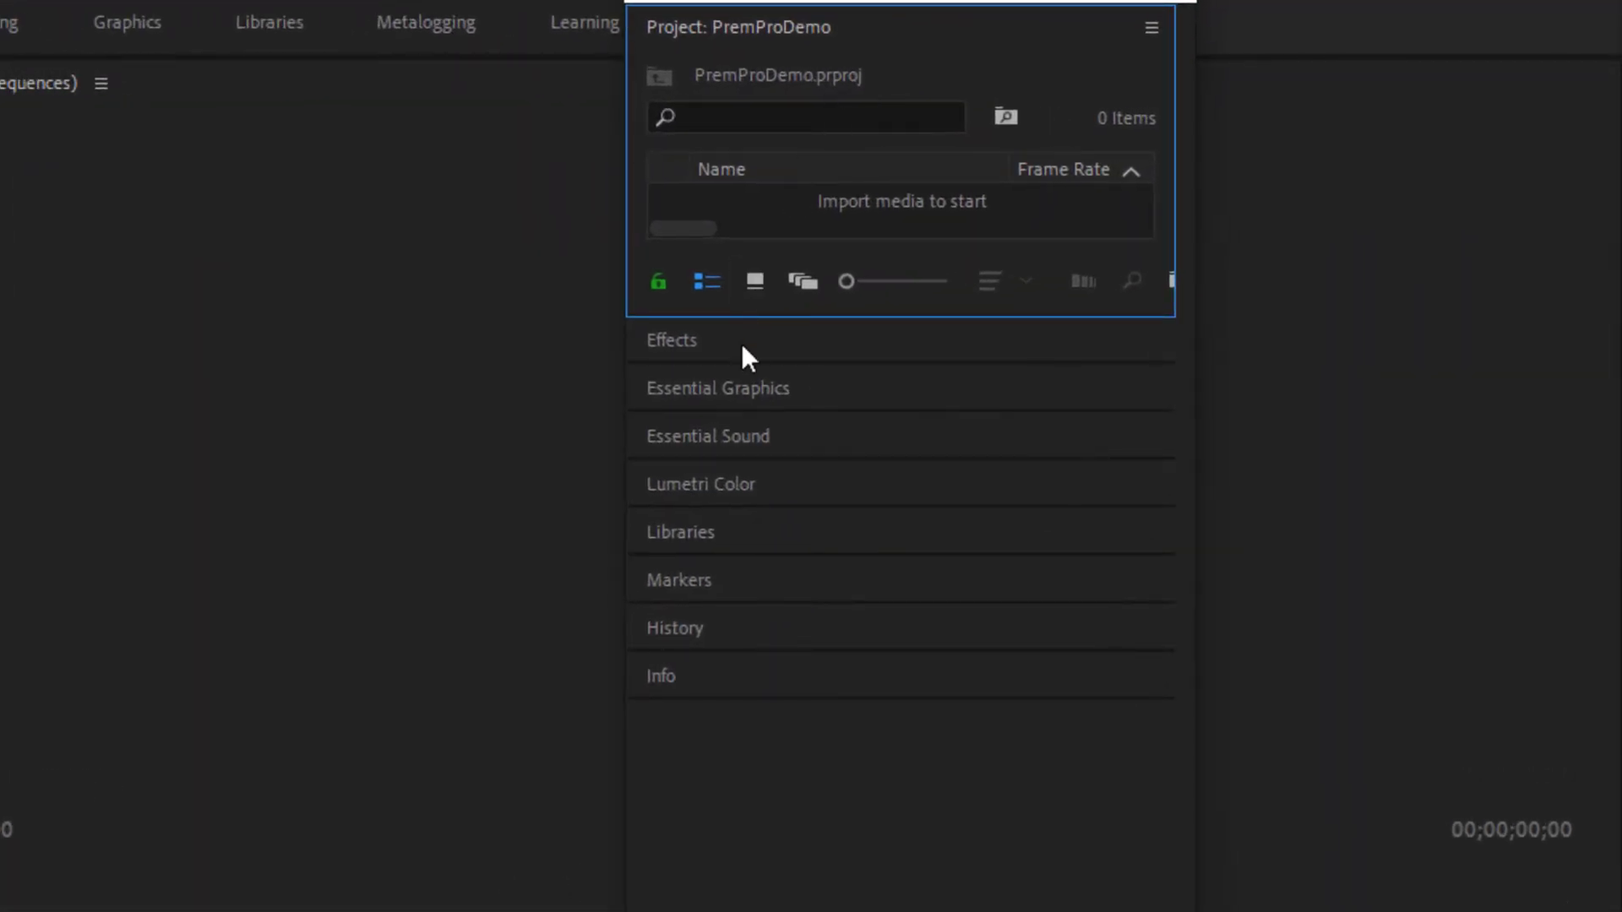
left_click(662, 350)
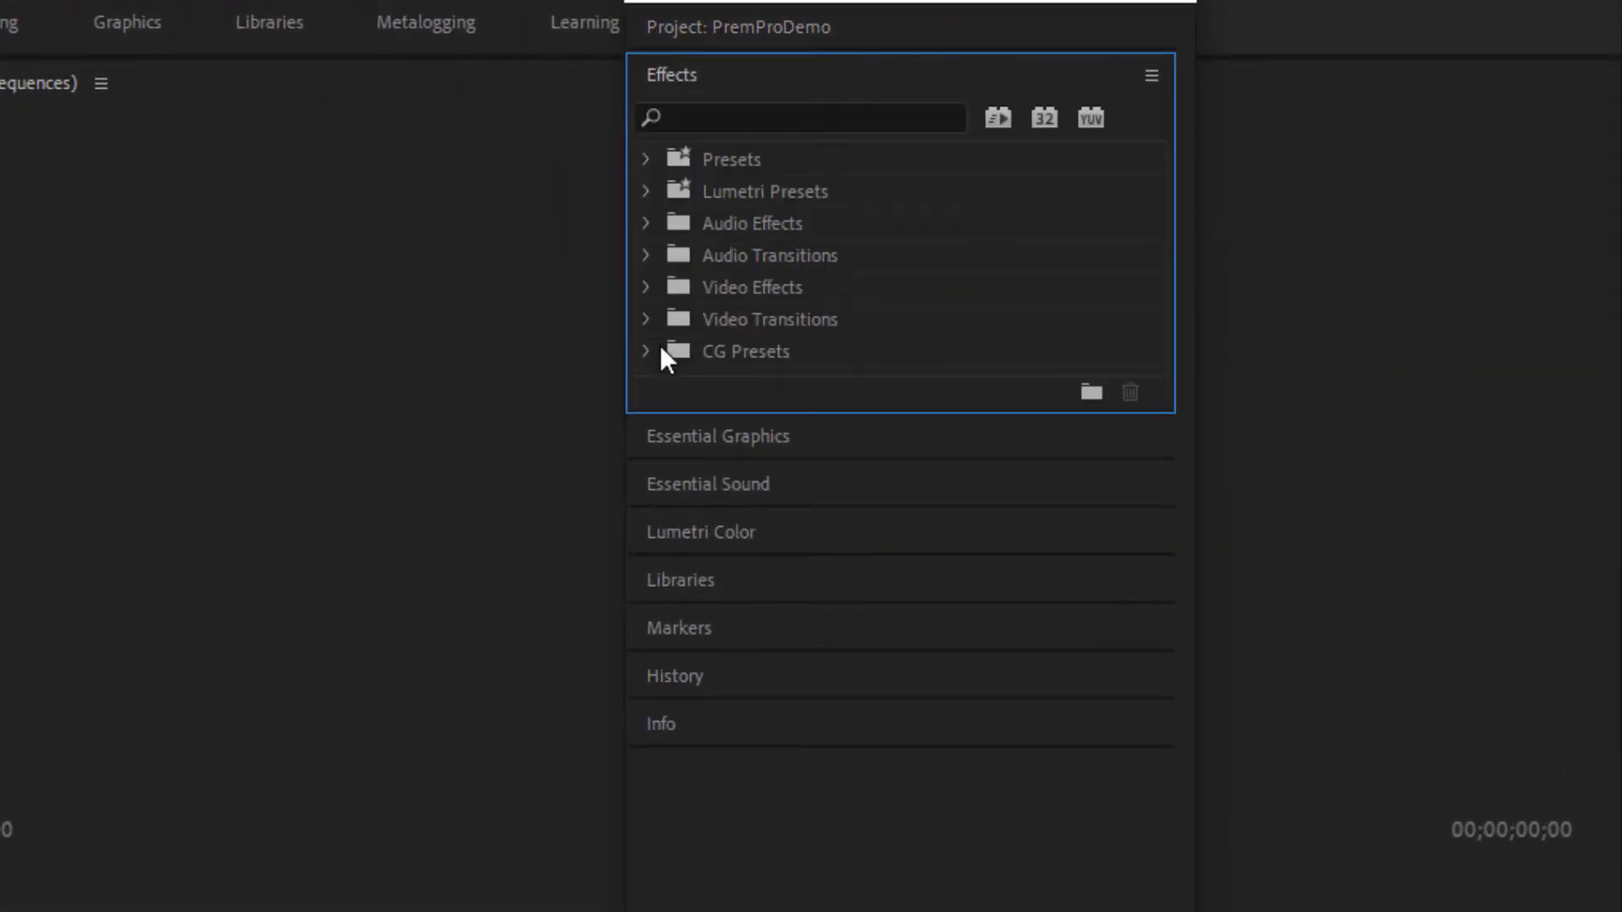
left_click(681, 439)
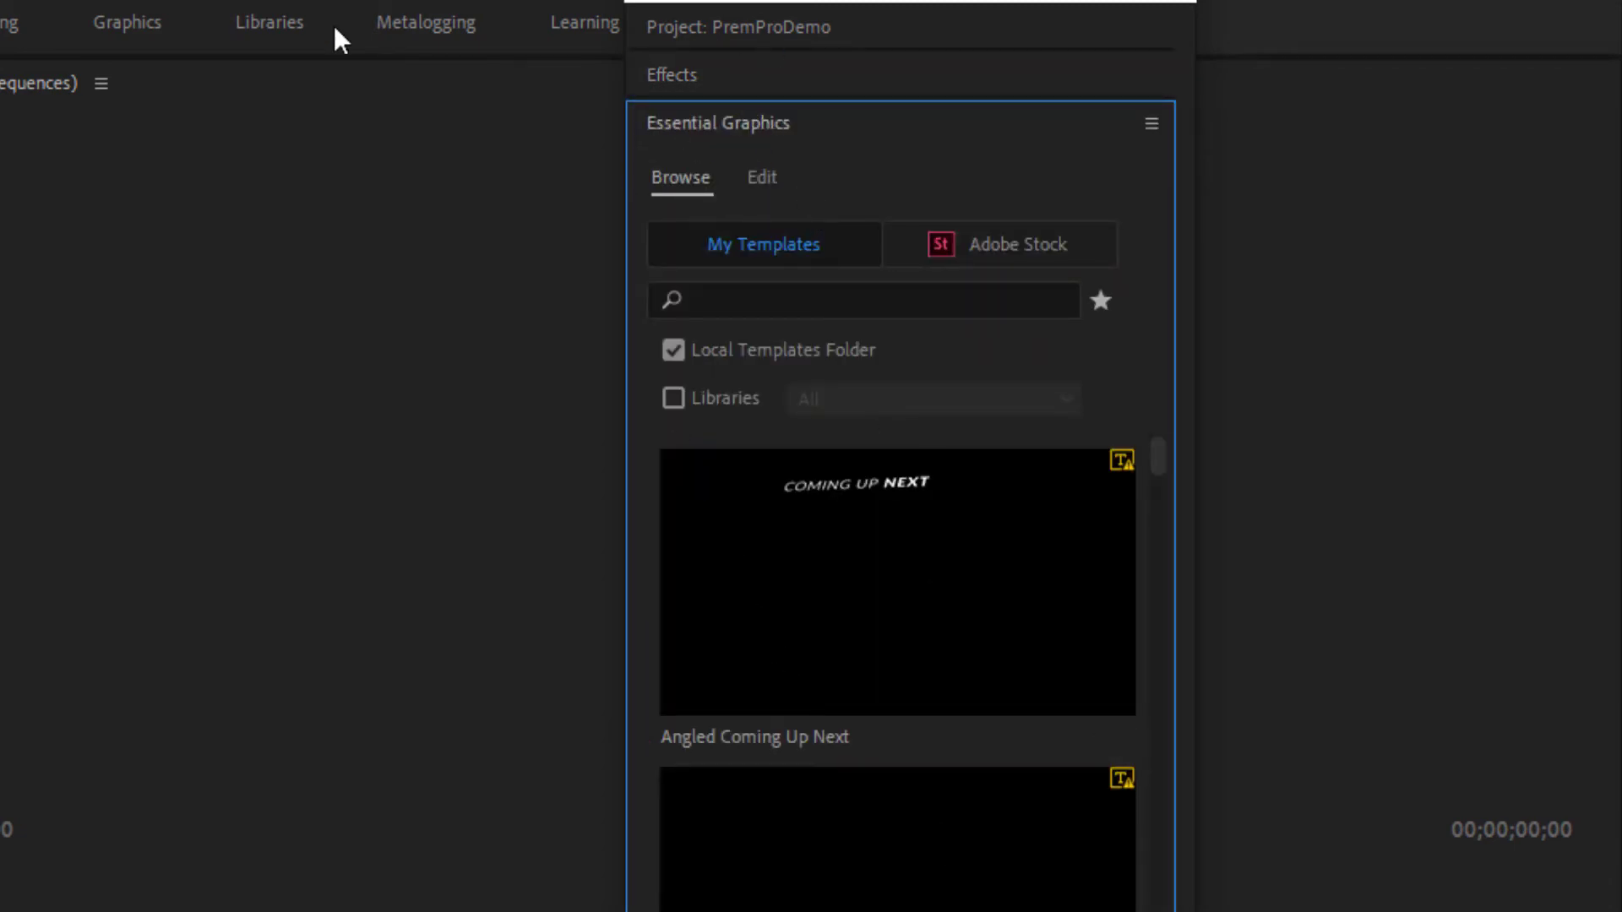
left_click(617, 53)
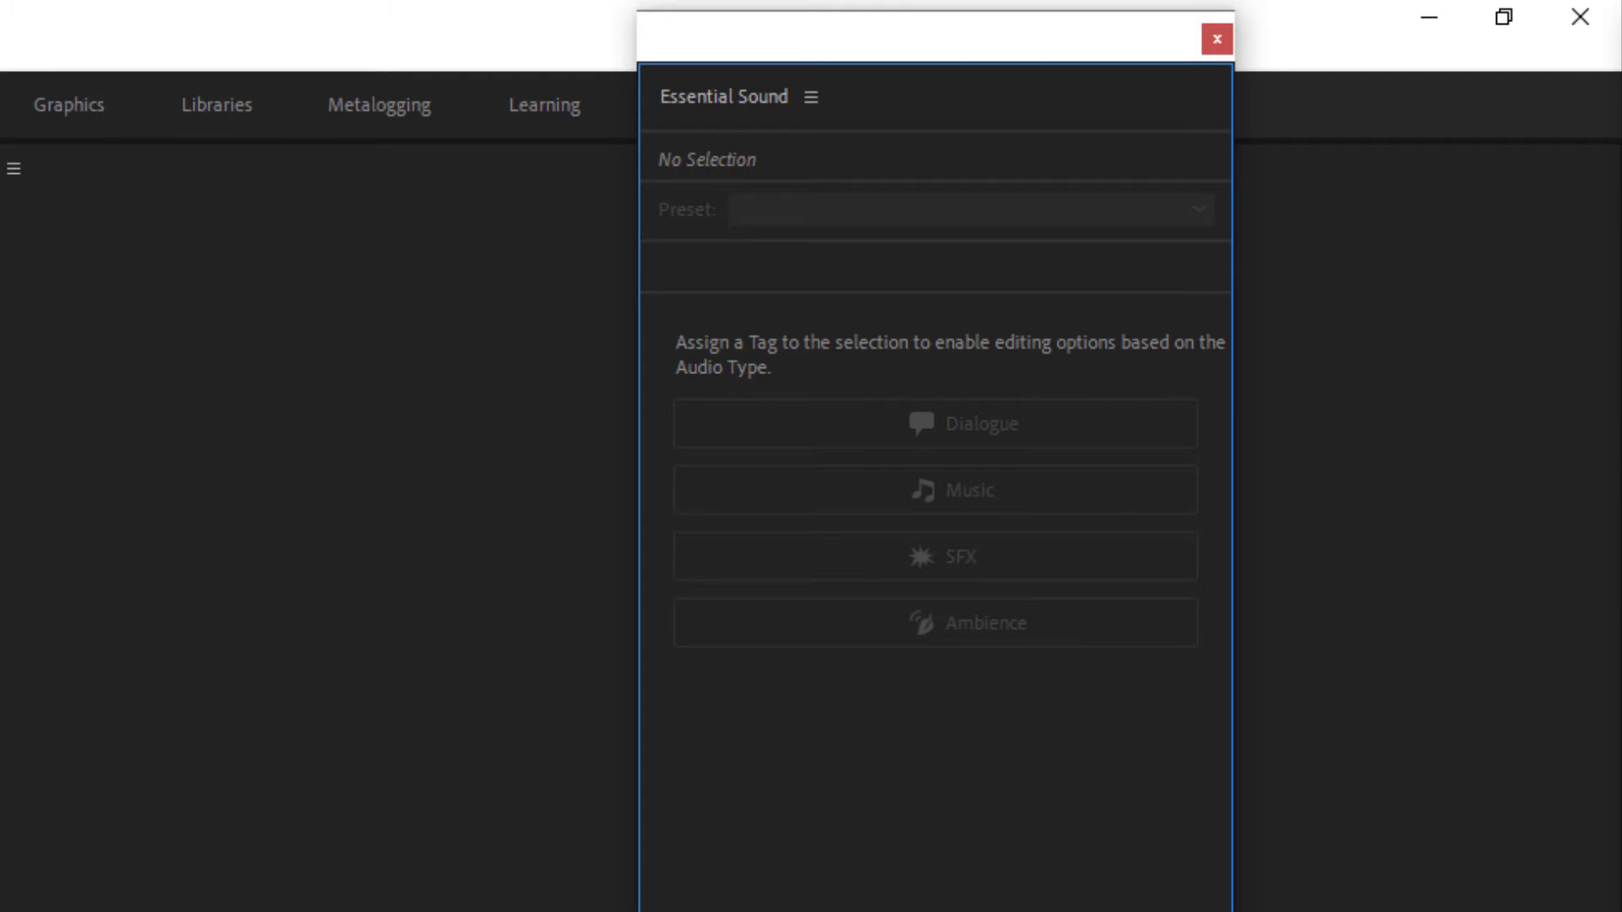
- Examine the Project, Timeline and Program panels of the Assembly workspace and compare the layout with the Editing workspace
left_click(687, 52)
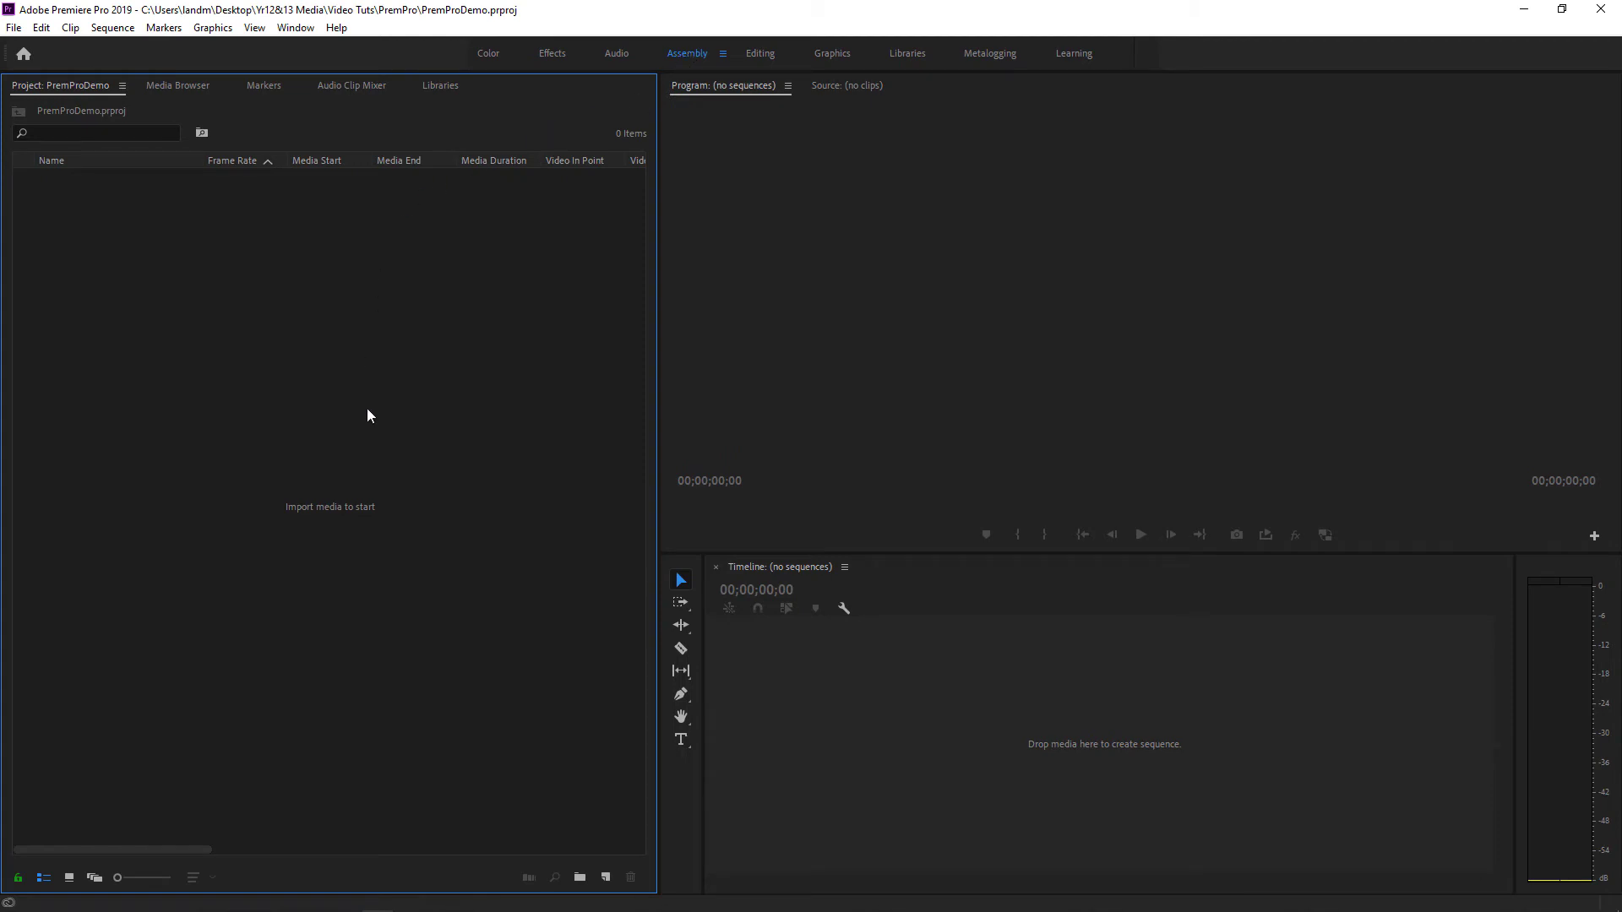
double_click(537, 428)
left_click(1012, 652)
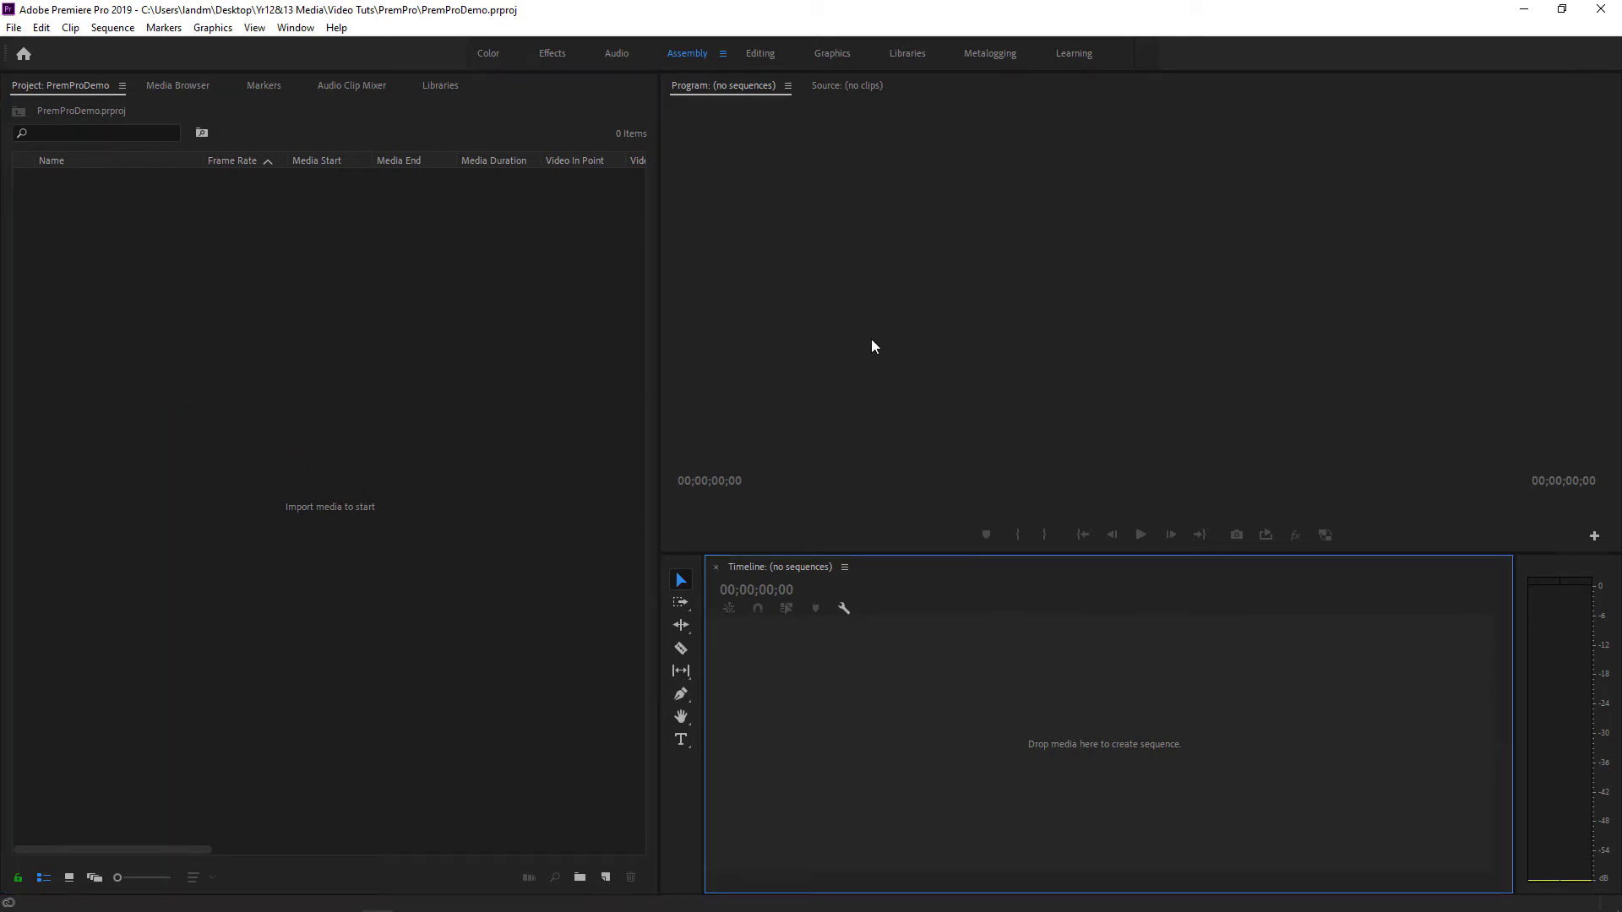
left_click(895, 313)
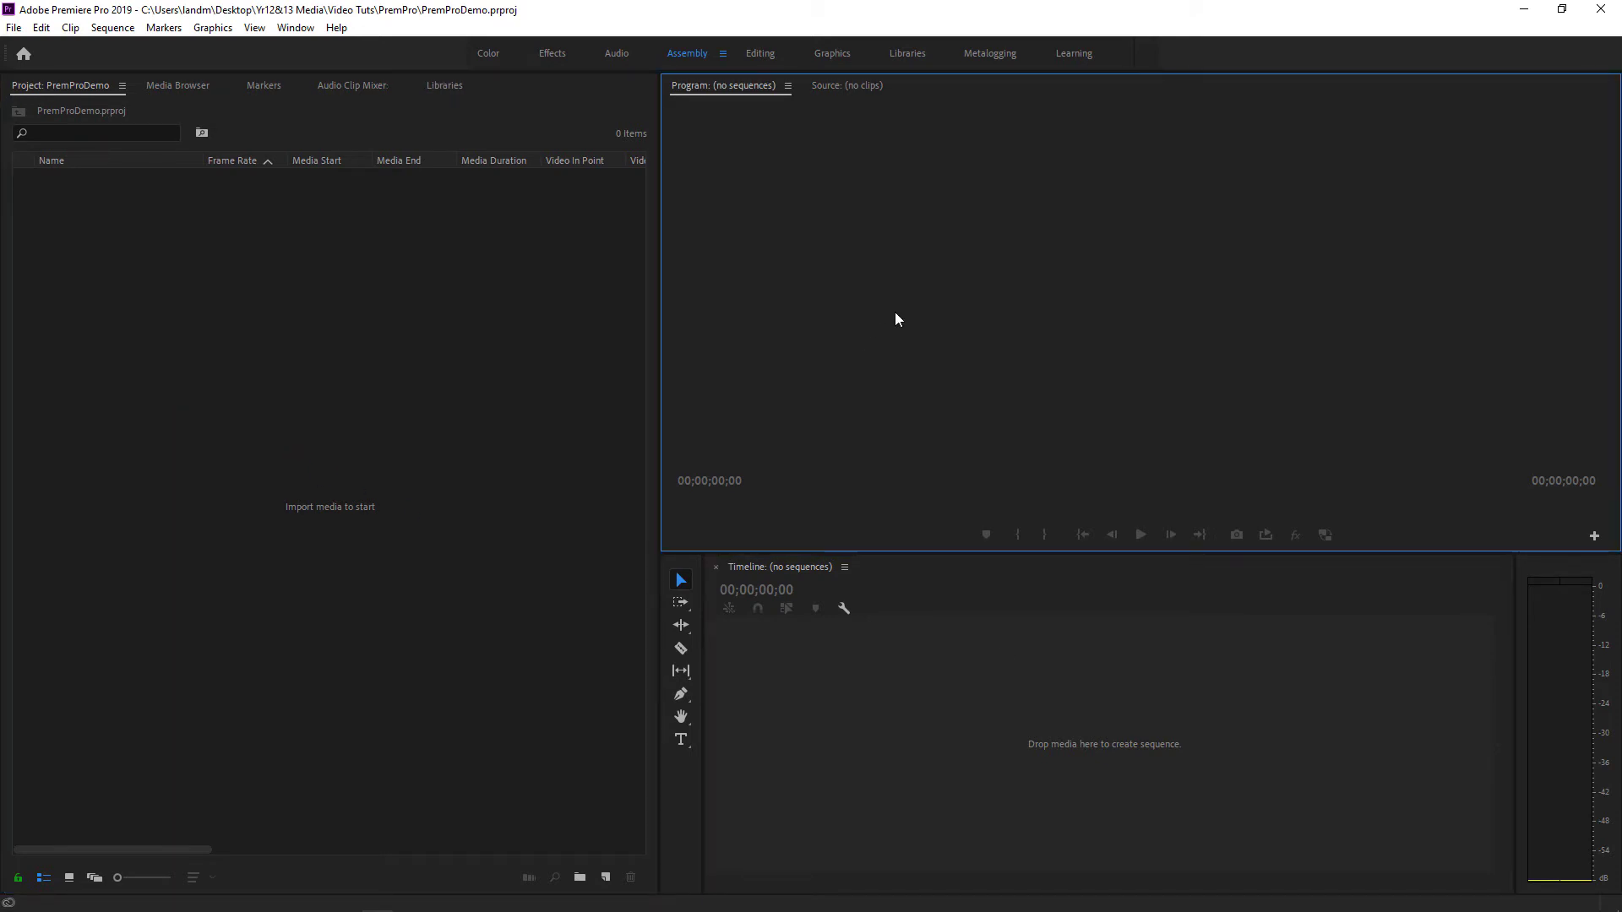
left_click(449, 361)
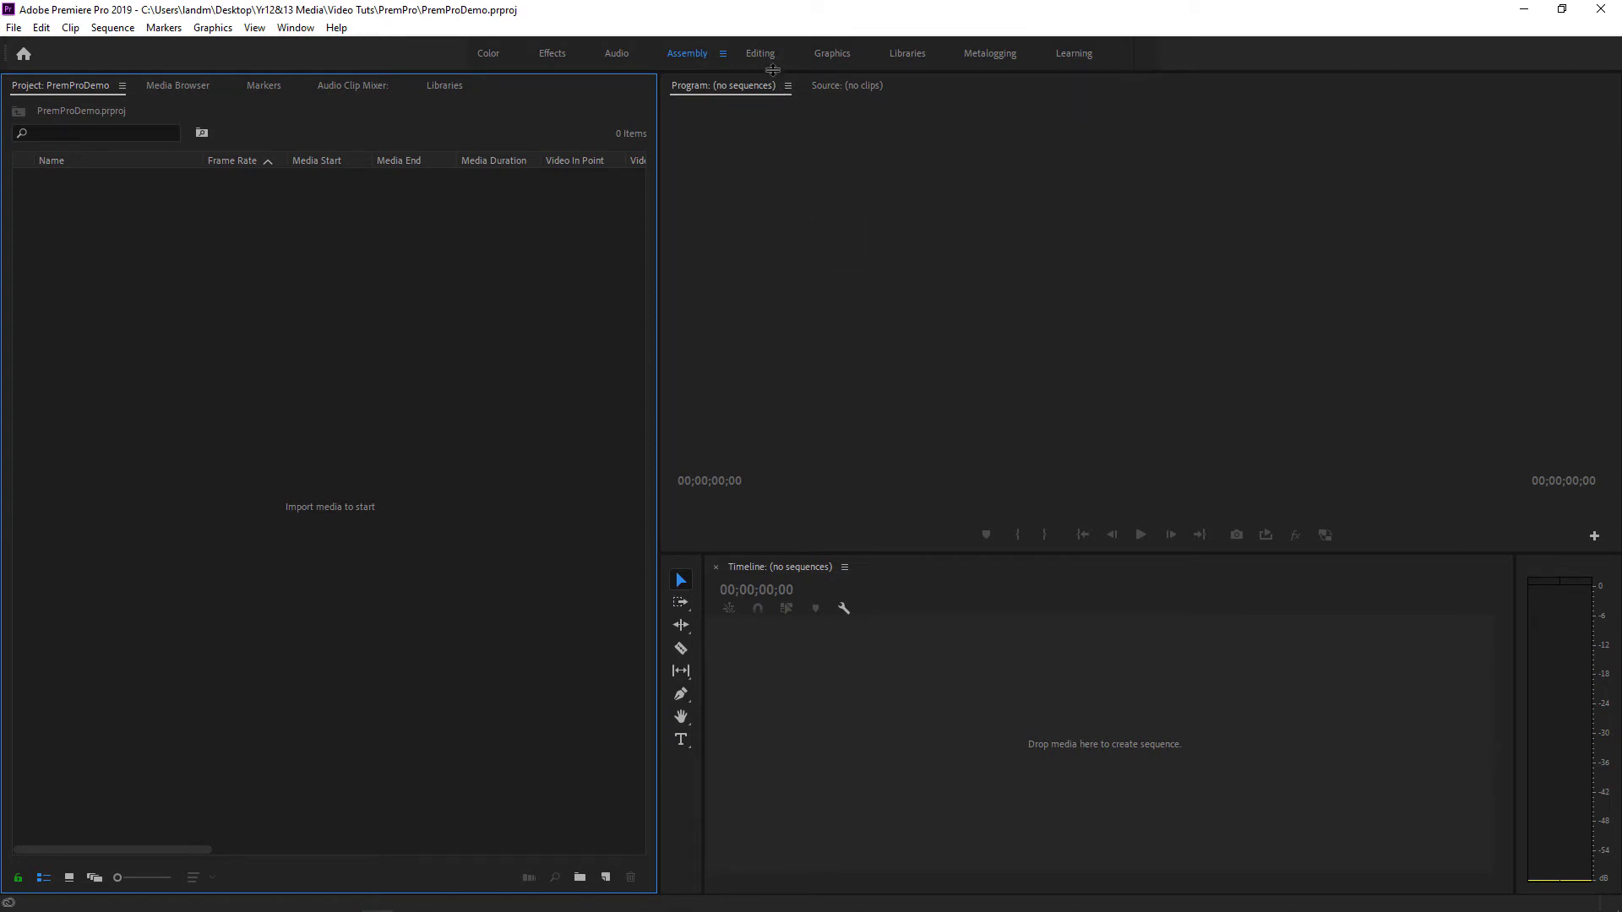
left_click(760, 53)
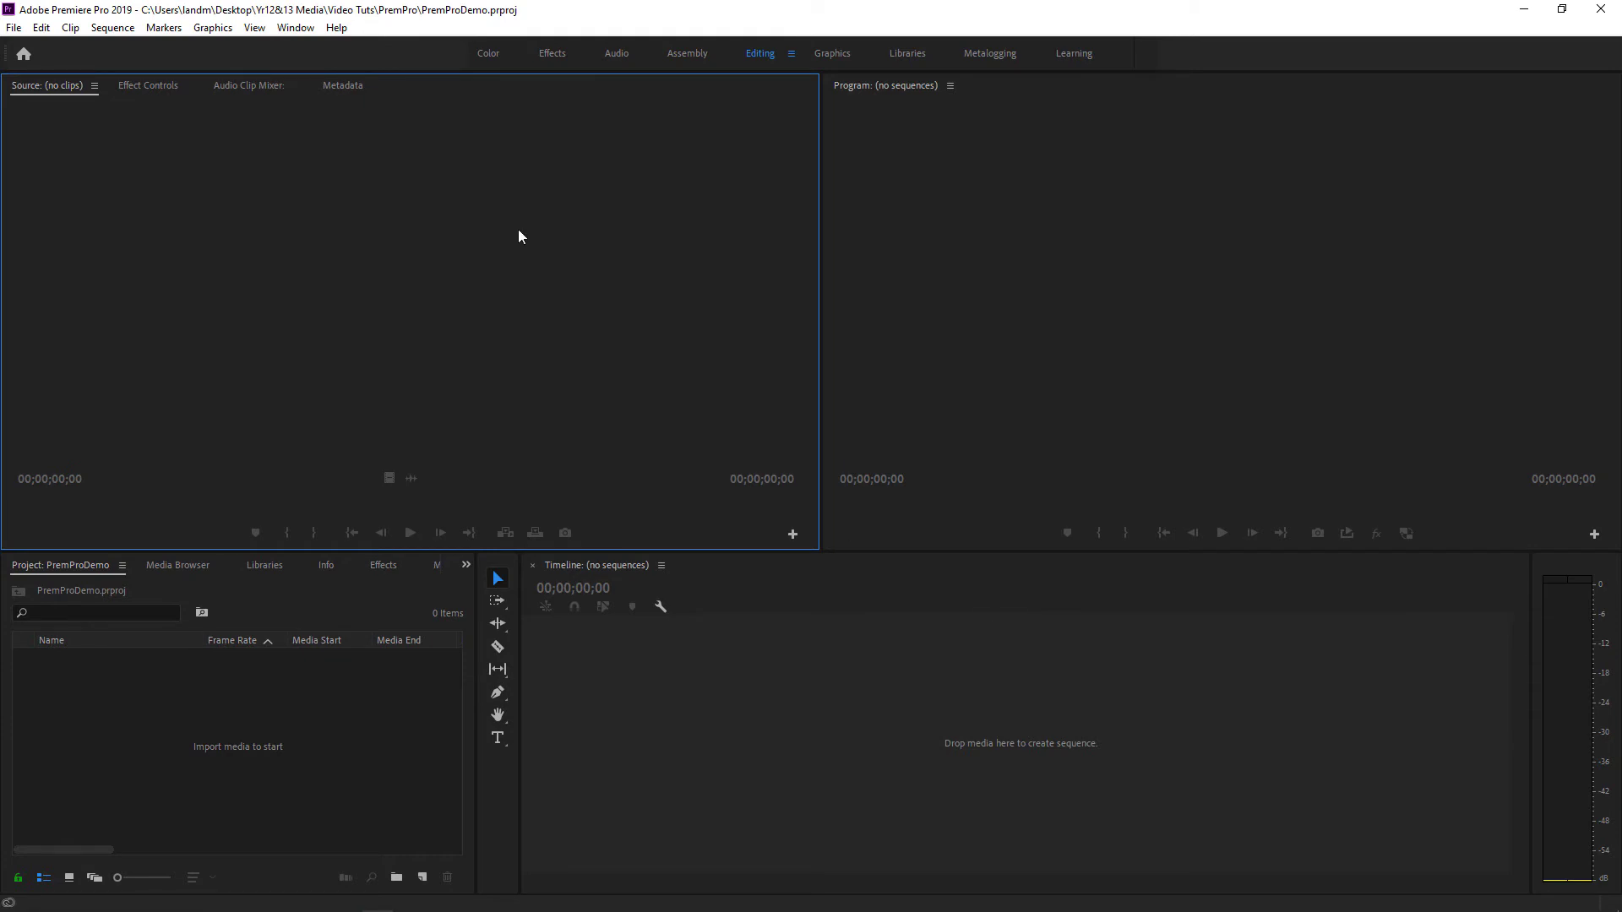
- Open the Graphics workspace and look through the local title and lower-third templates in the Essential Graphics panel
left_click(849, 56)
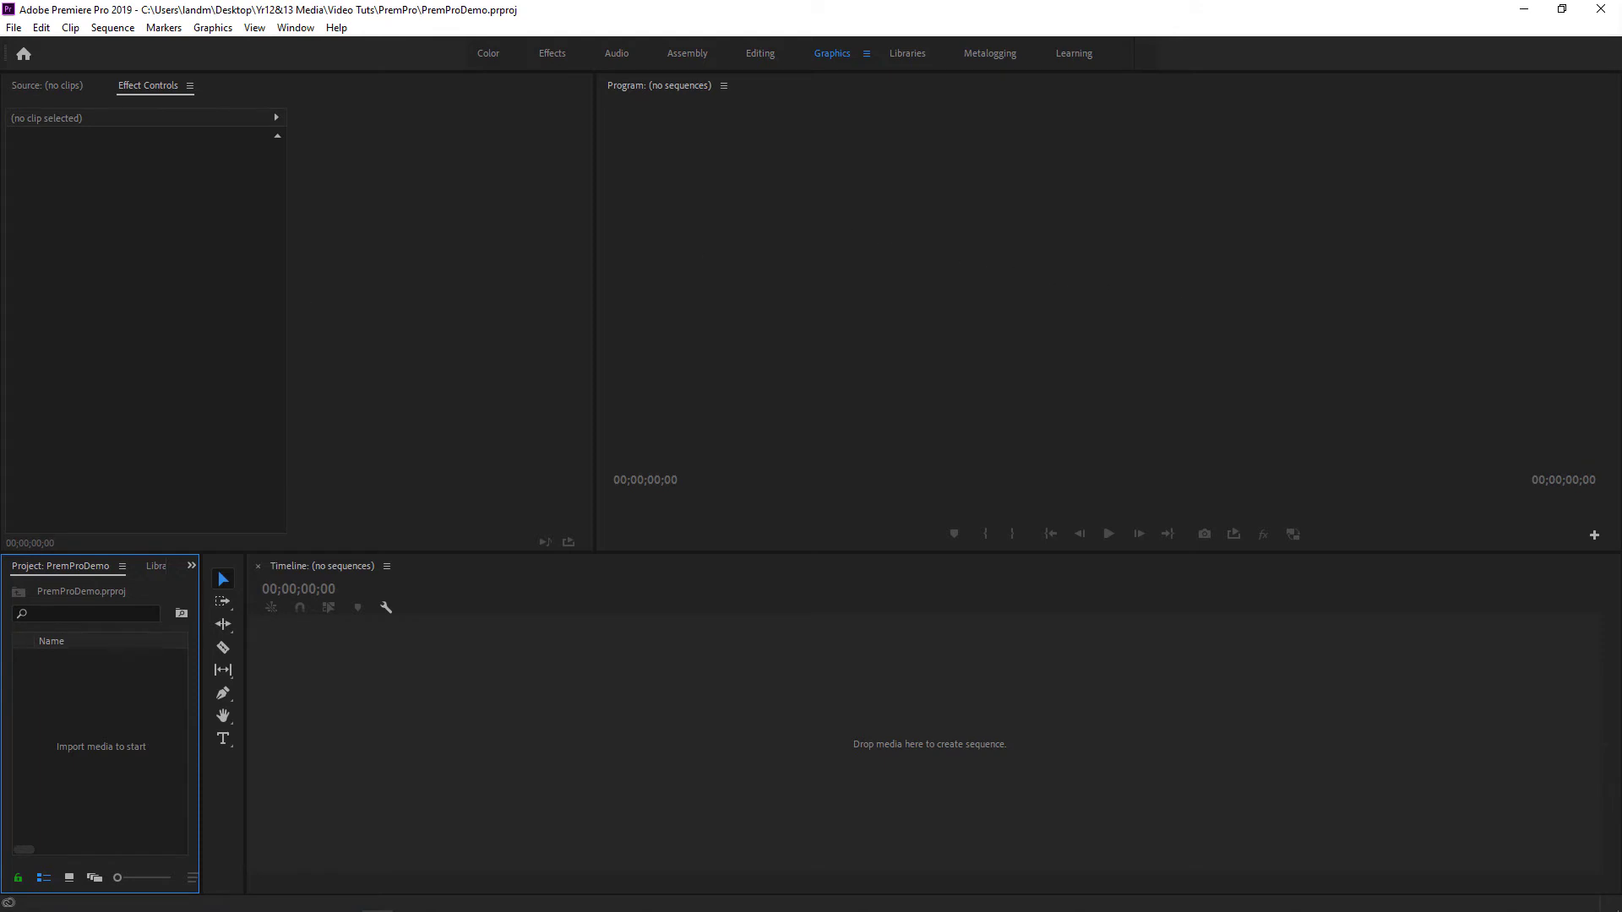
left_click_drag(1621, 41, 1262, 40)
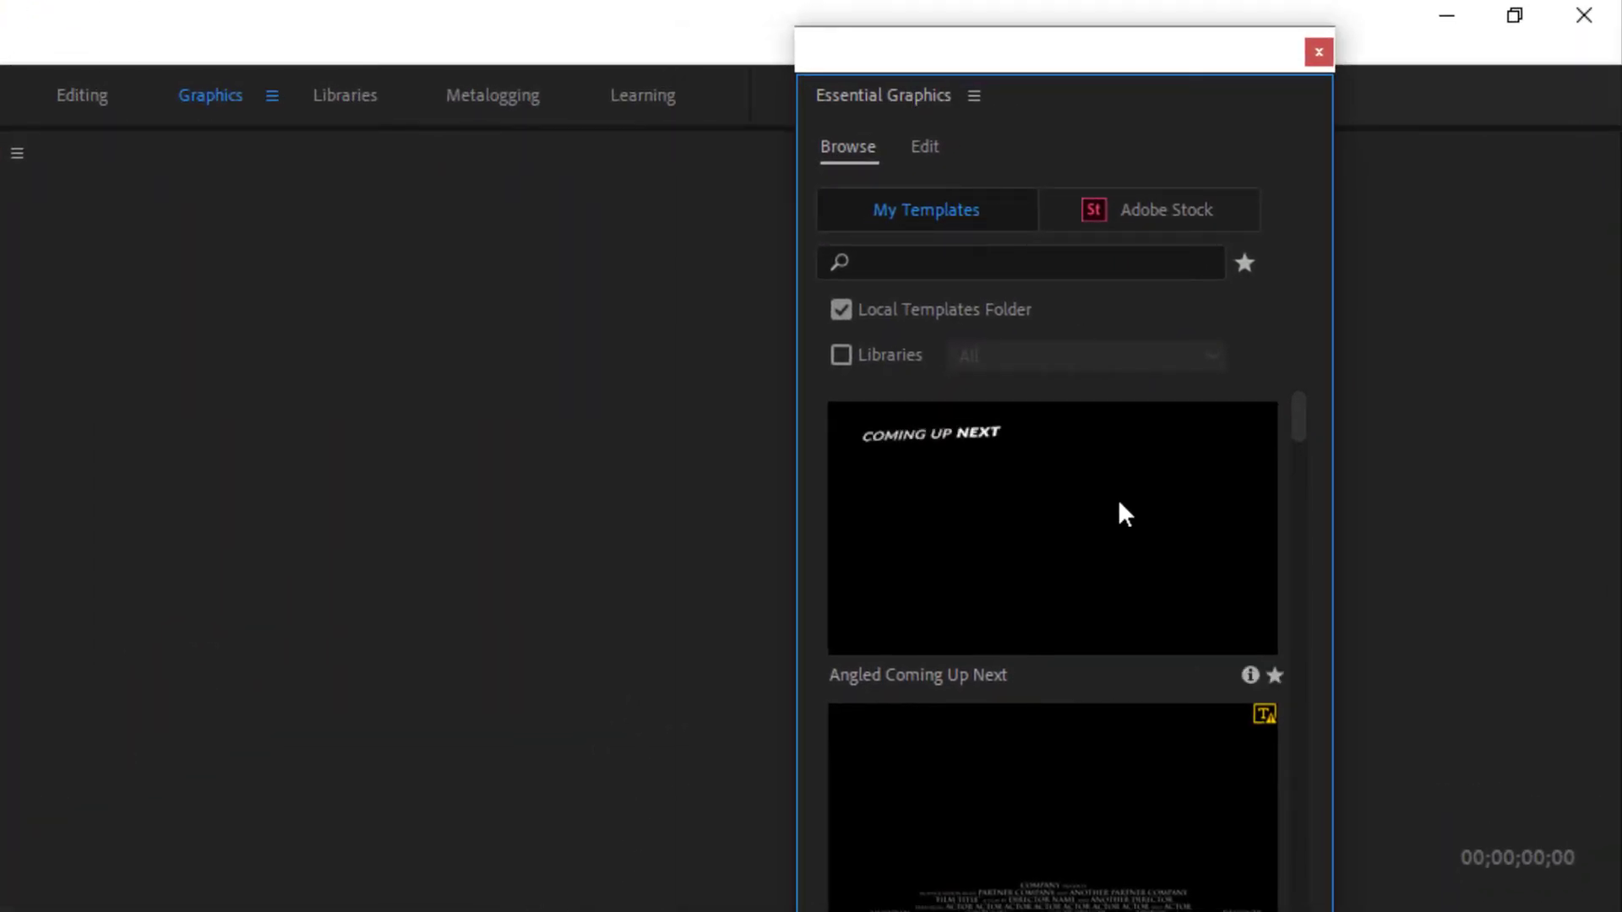
scroll(1118, 505, "down", 8)
scroll(1117, 534, "down", 12)
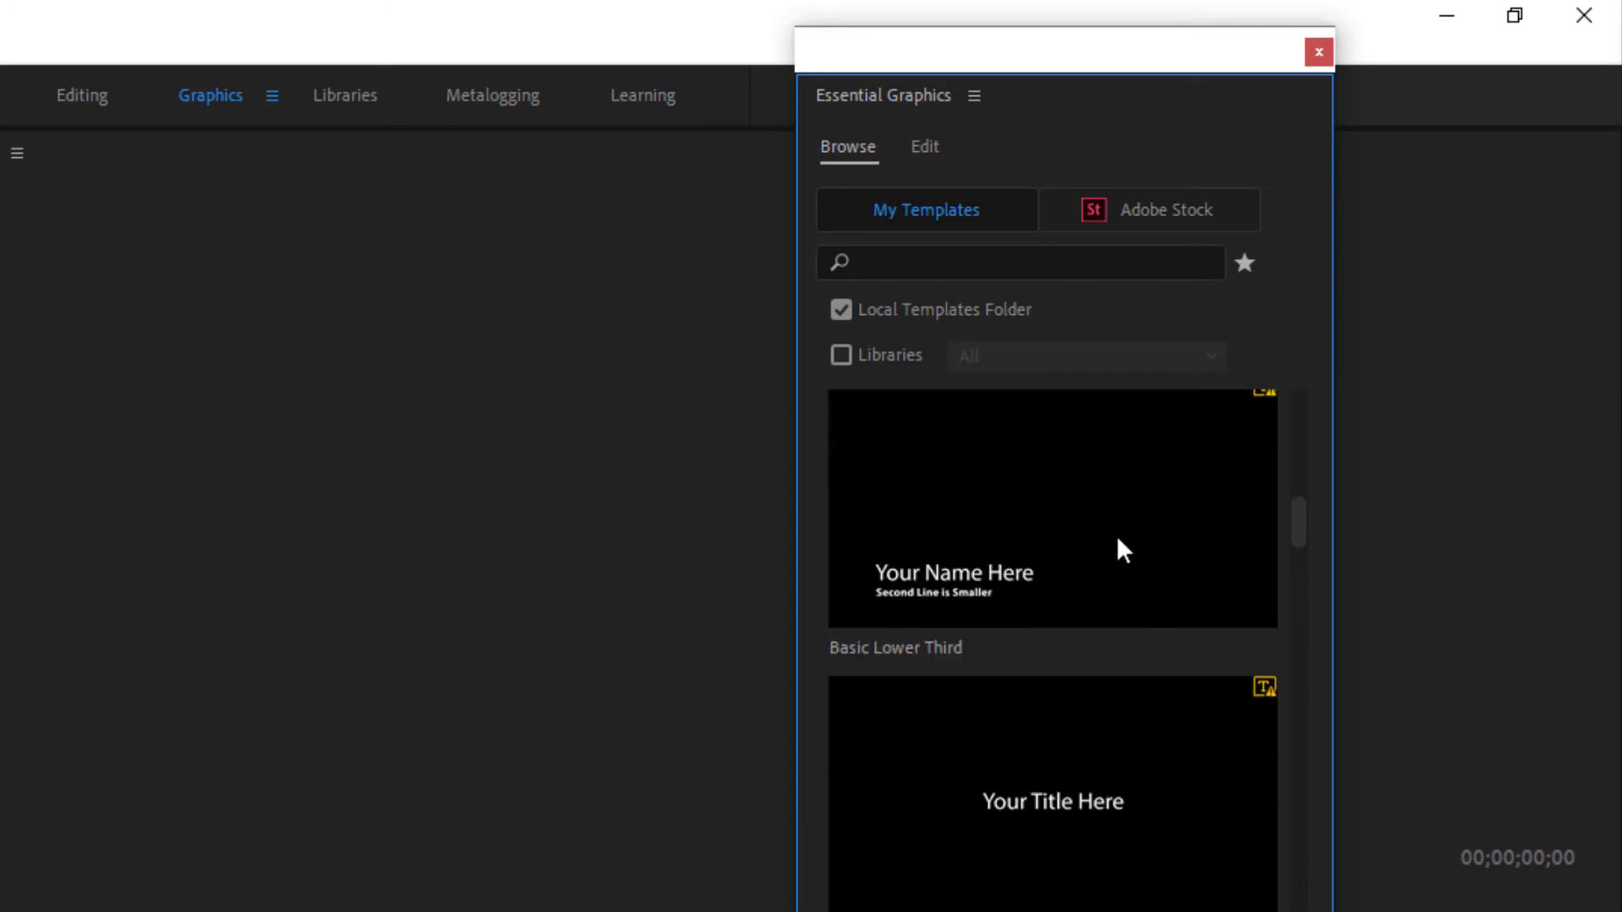
scroll(1118, 539, "down", 3)
scroll(1117, 545, "down", 20)
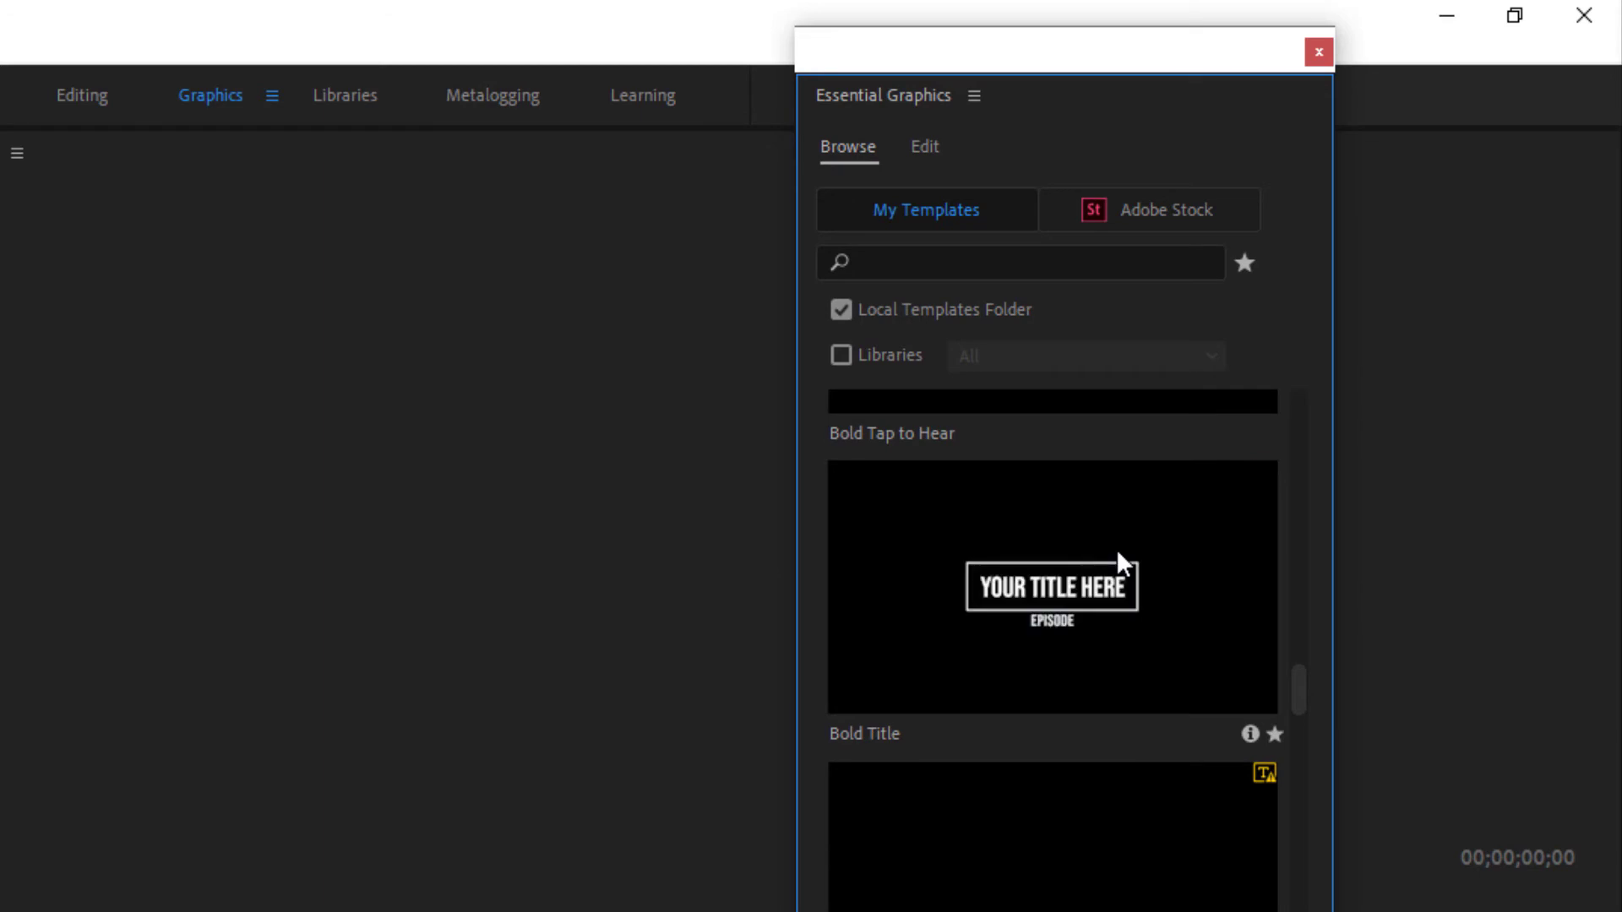
scroll(1118, 554, "down", 15)
scroll(1117, 551, "down", 15)
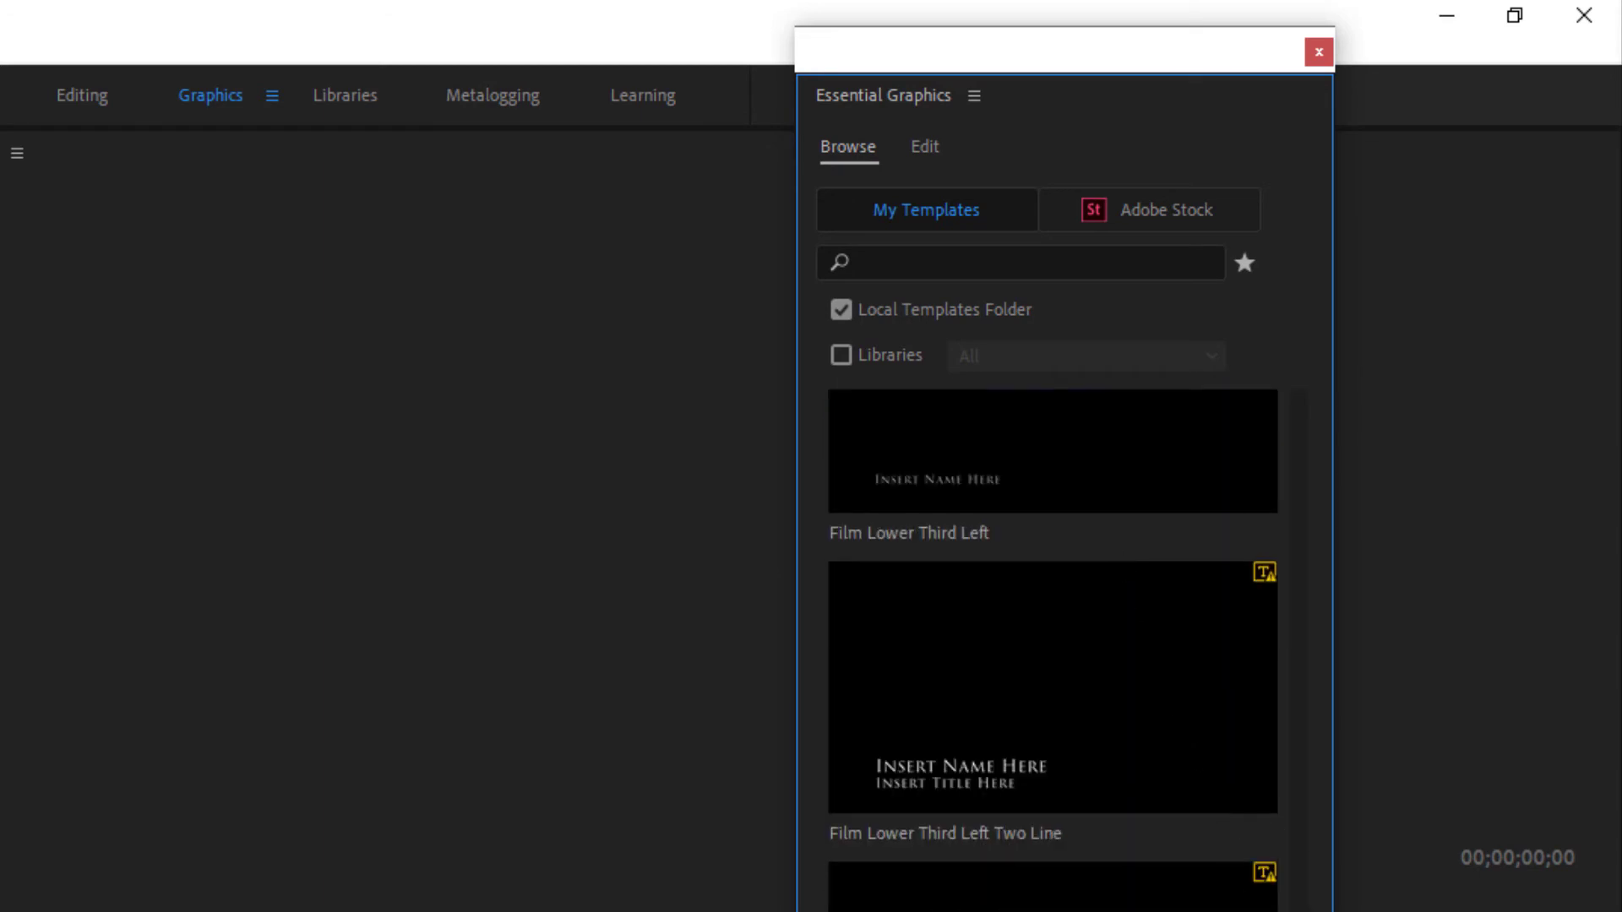
scroll(1323, 438, "up", 20)
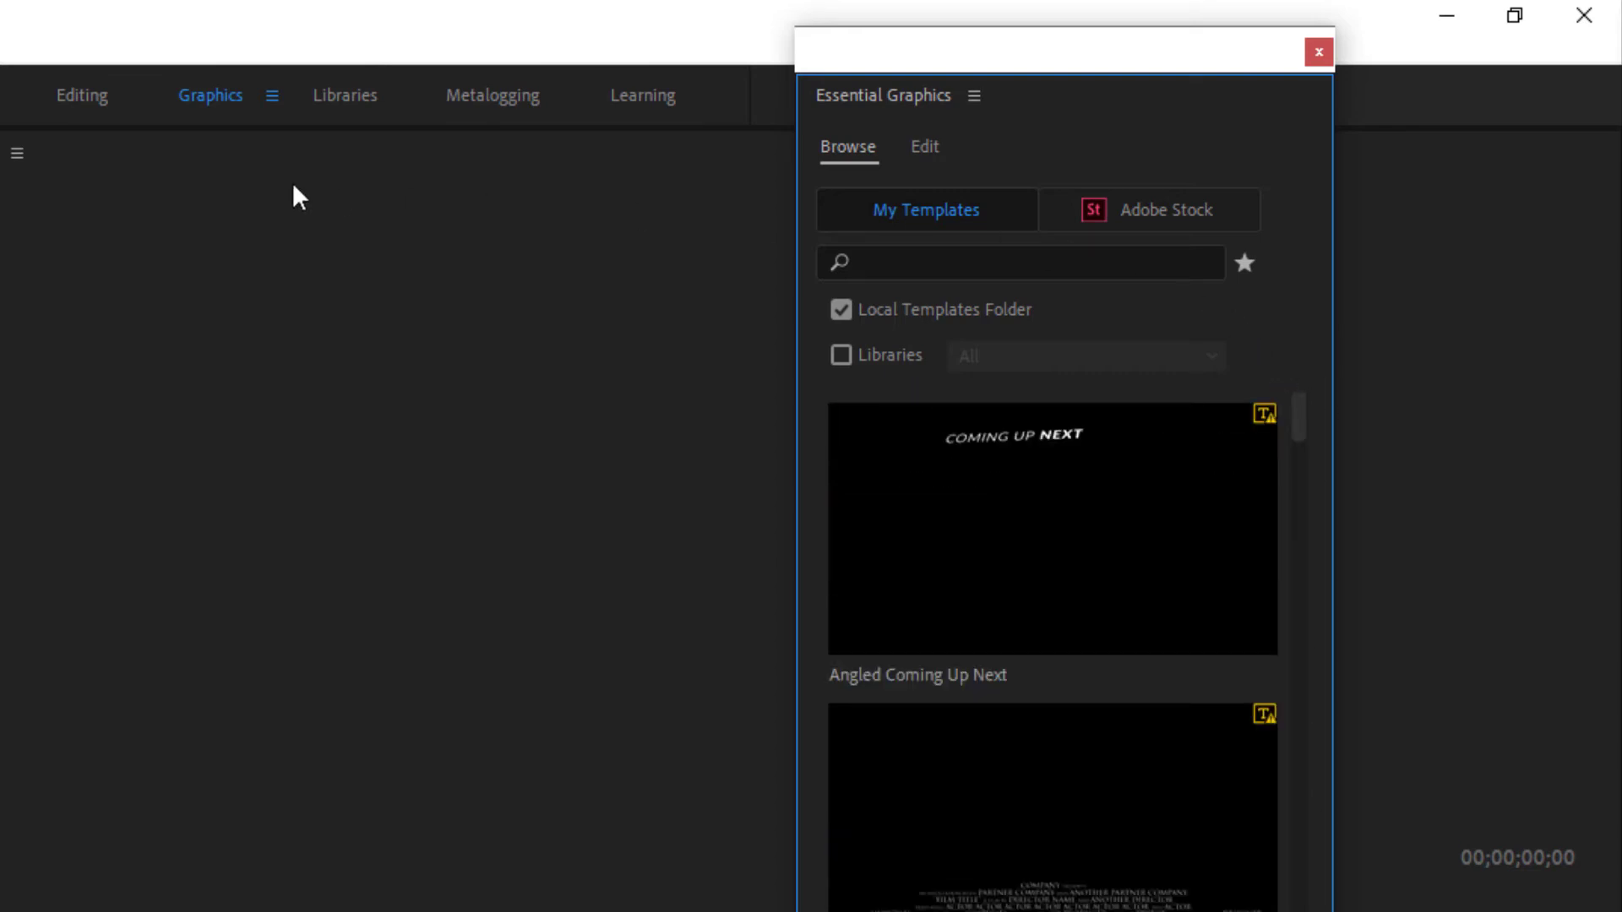
- In the Libraries workspace, collapse the Colors and Graphics groups of the Camera Guru library and switch to My Library
left_click(345, 95)
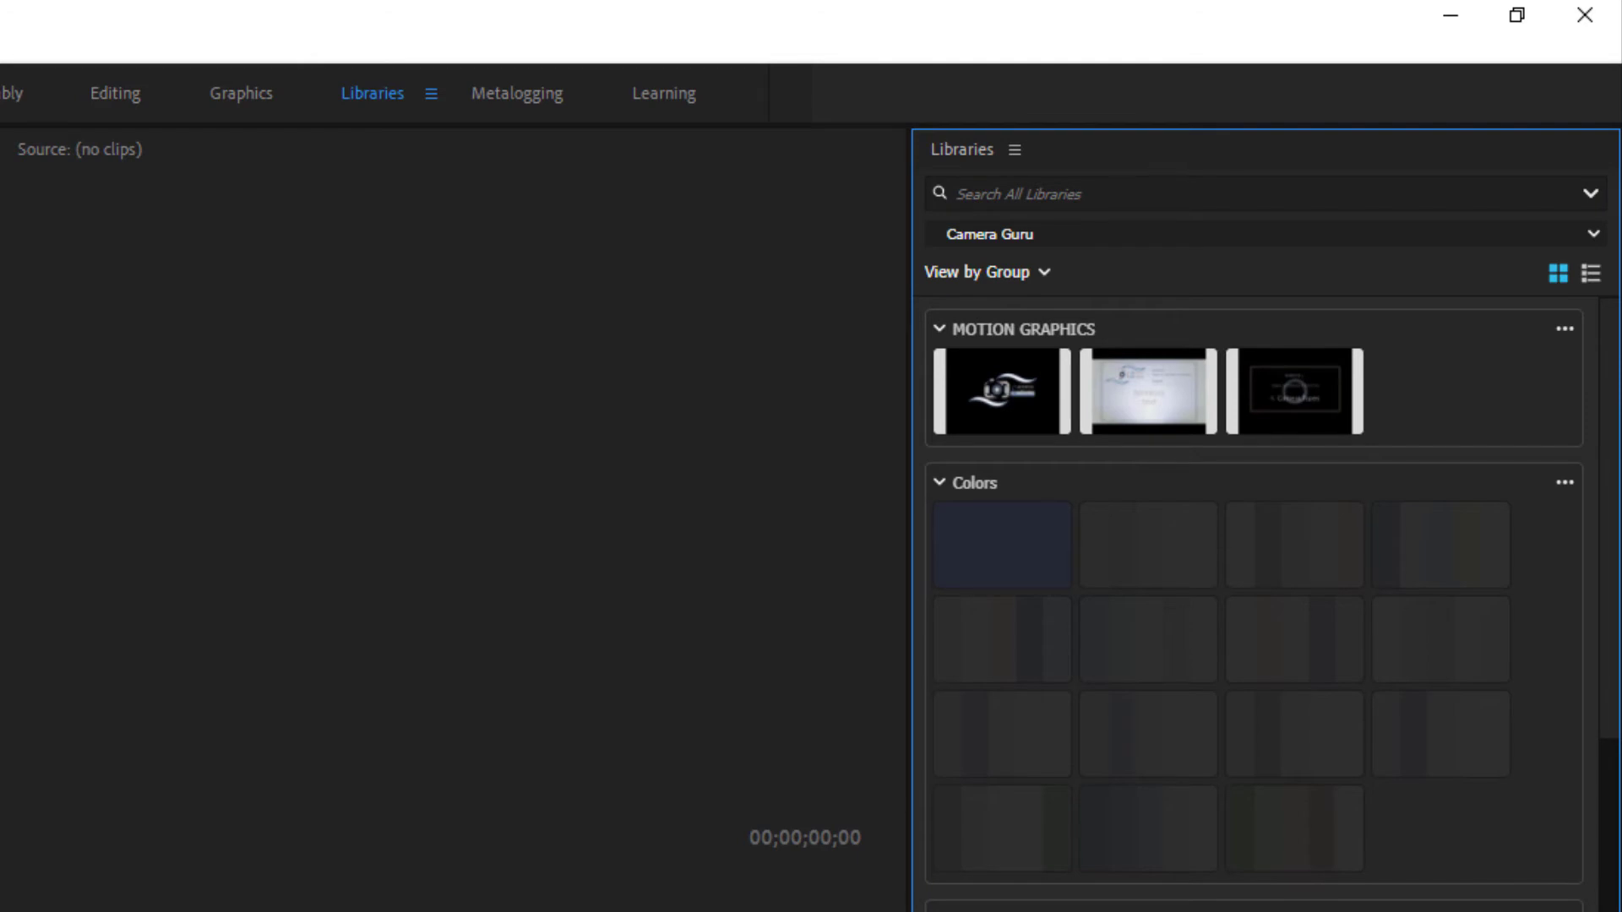
scroll(1259, 604, "down", 20)
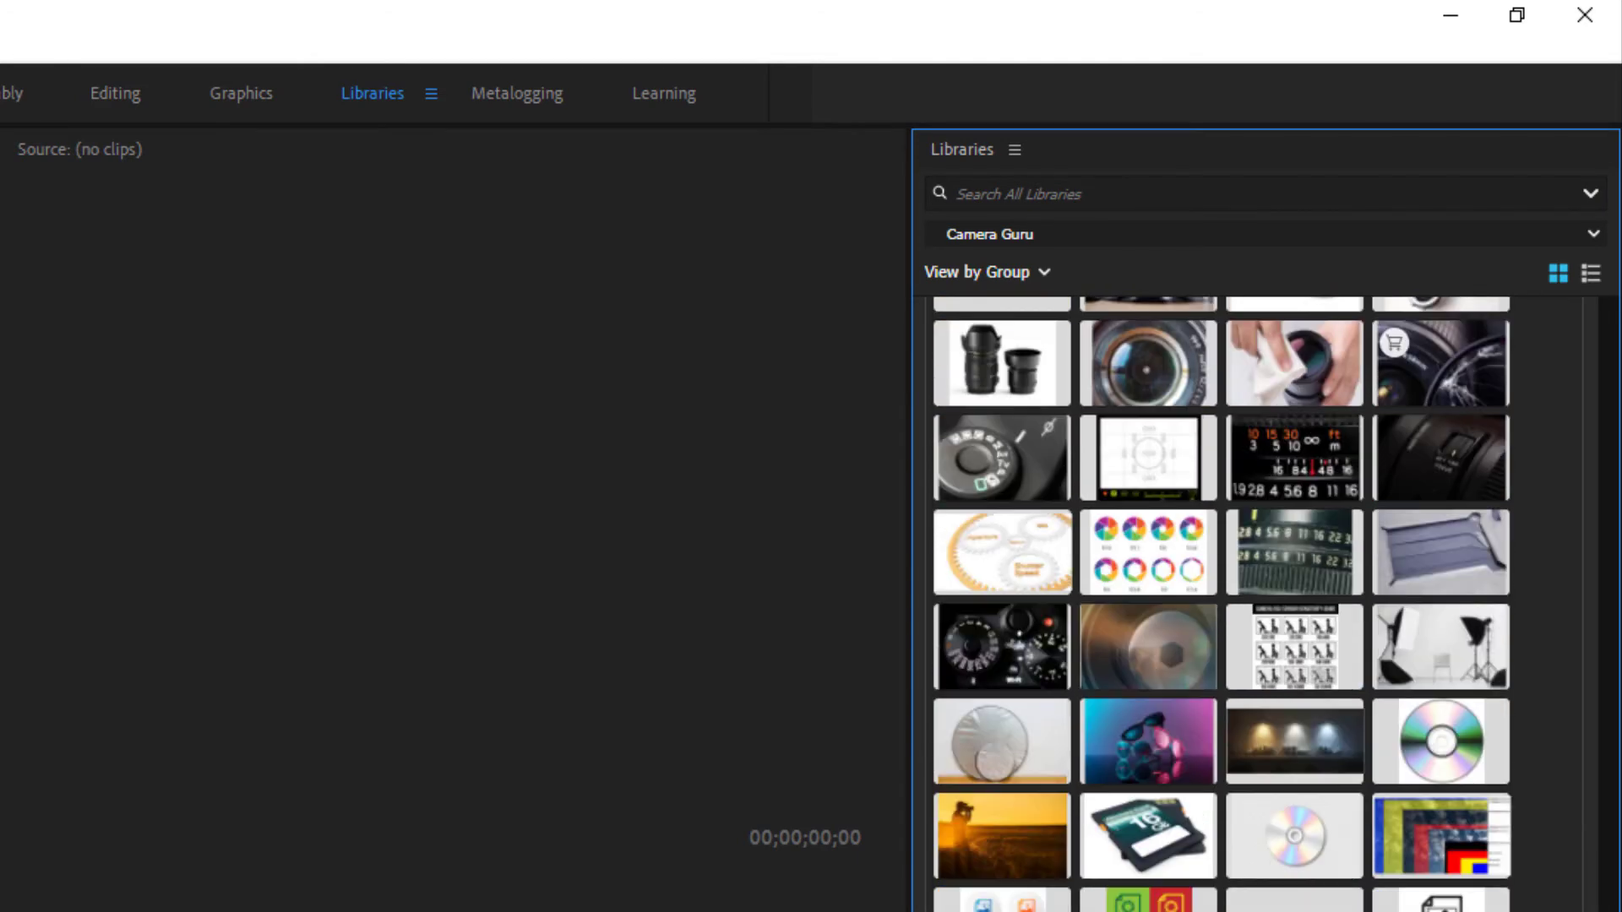
scroll(1258, 604, "up", 20)
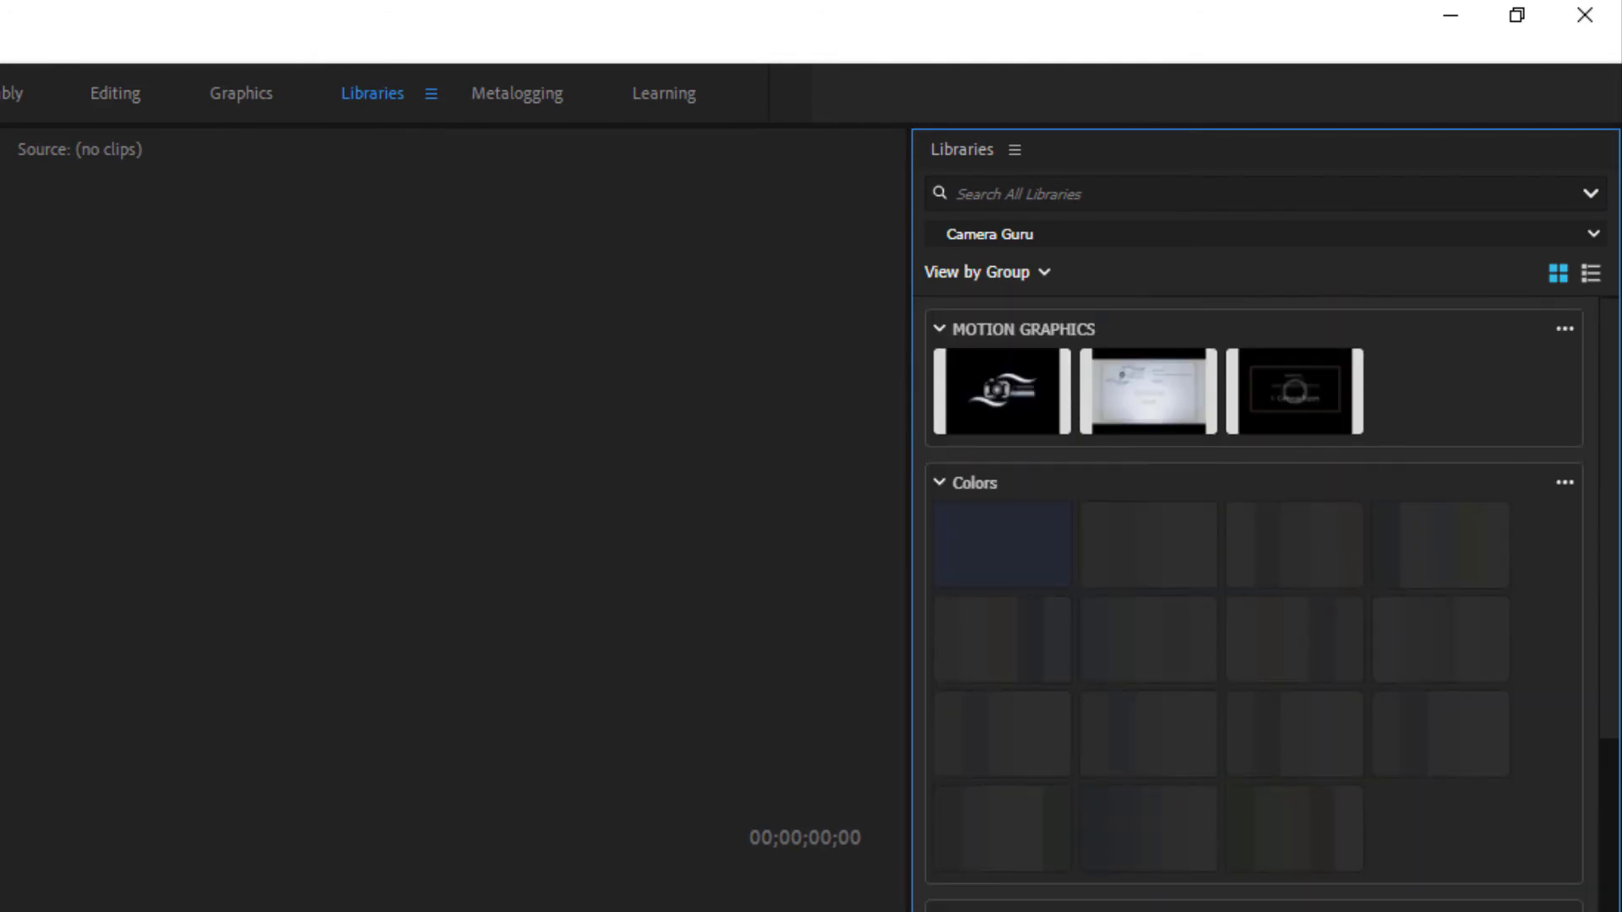
left_click(941, 482)
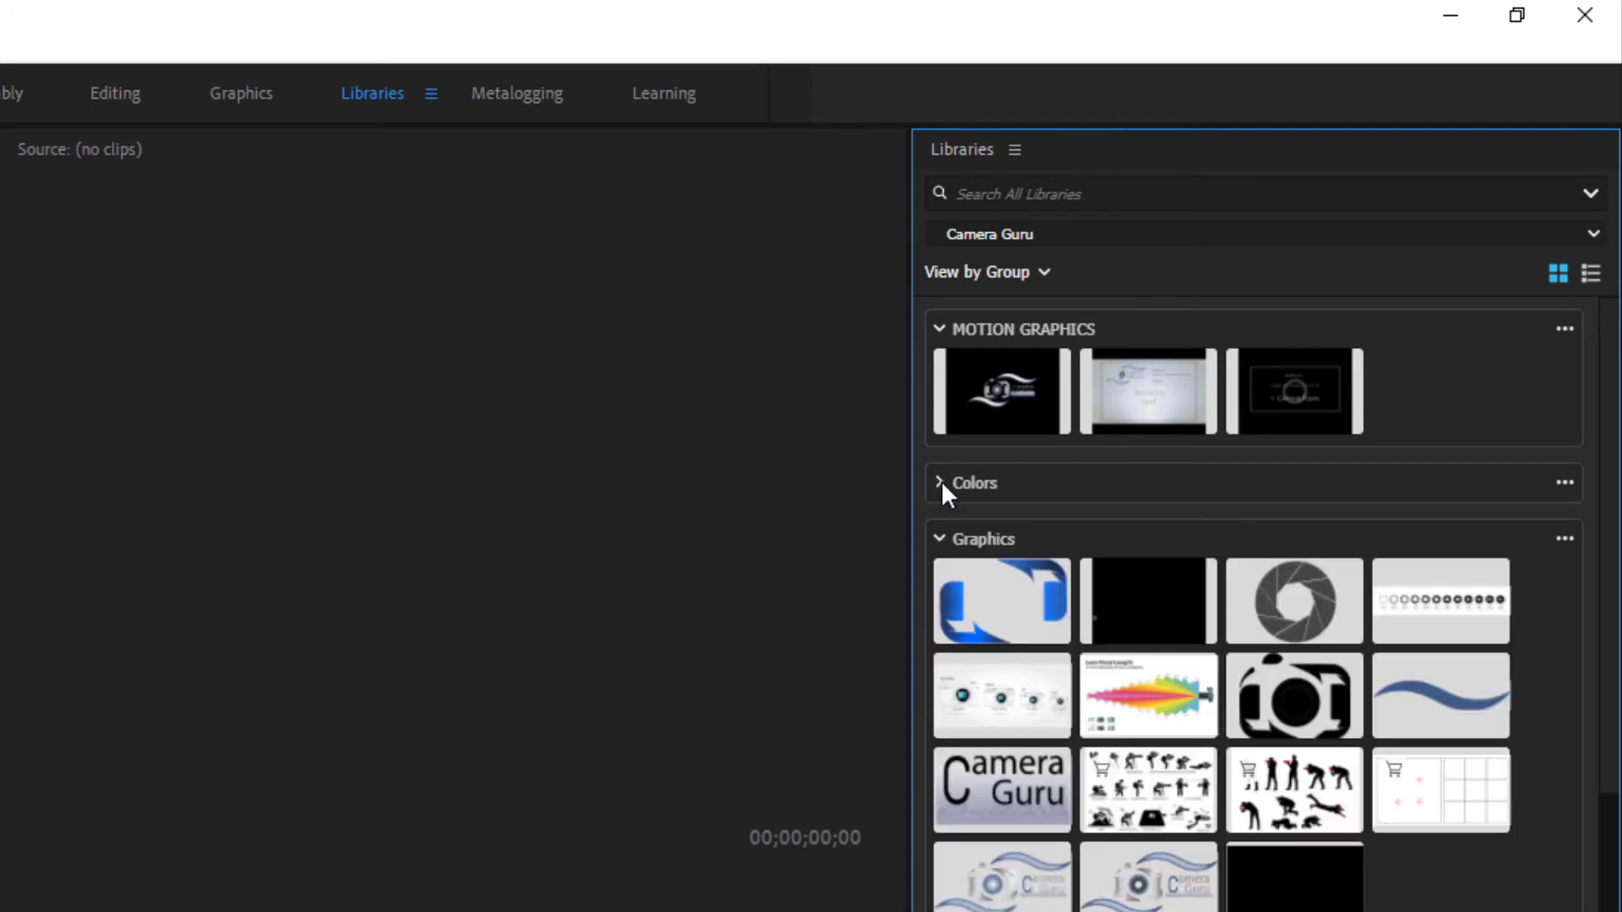
left_click(941, 540)
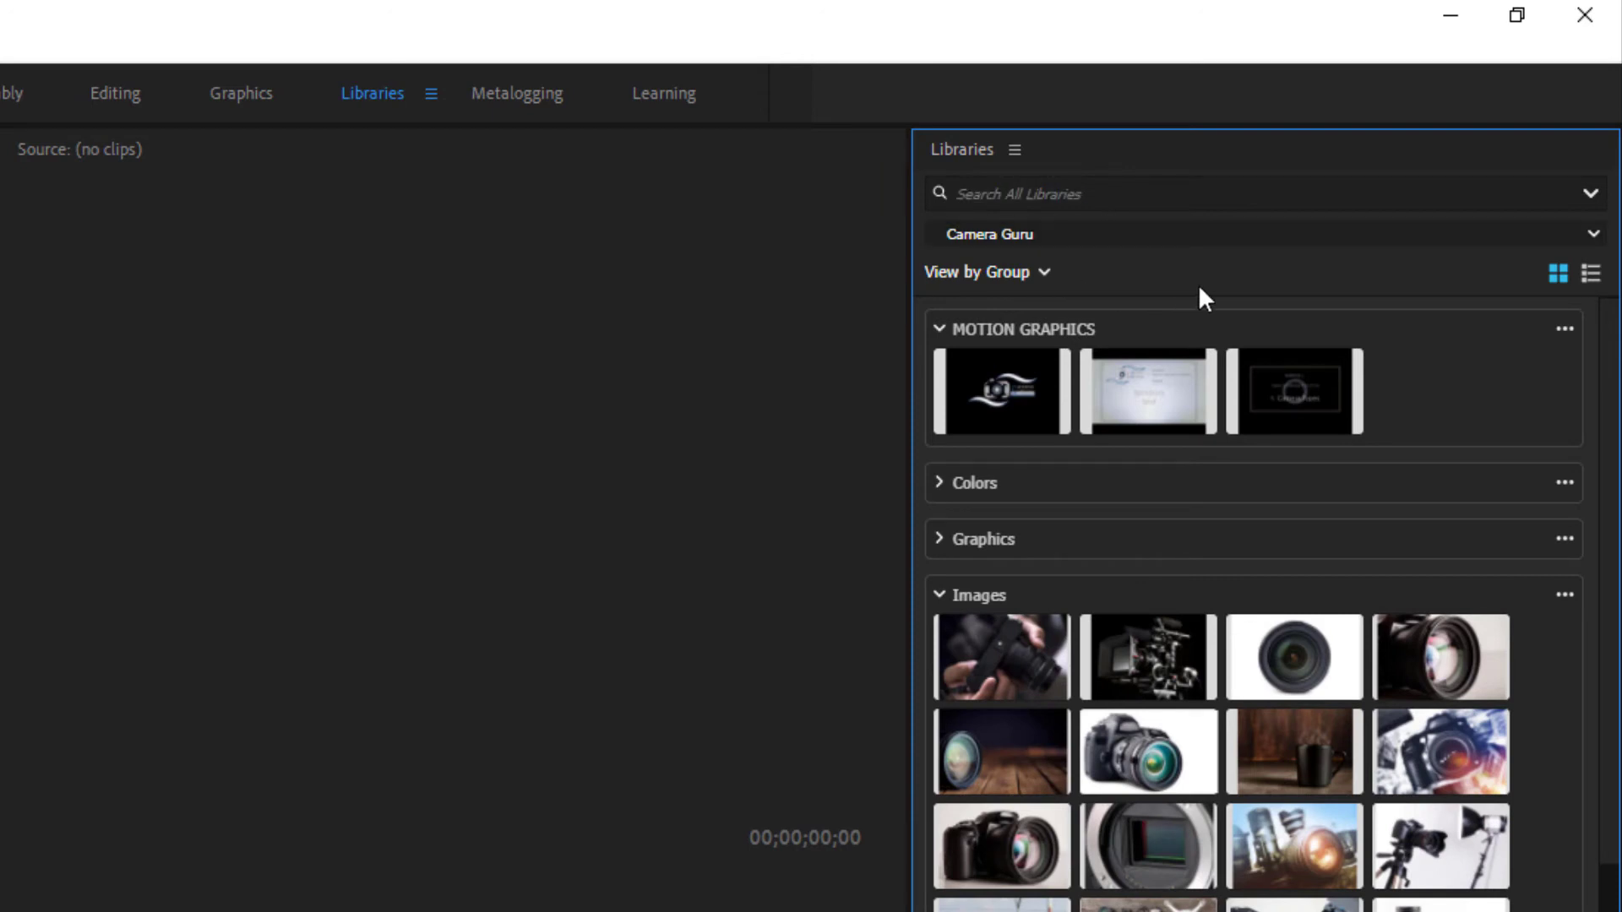
left_click(1589, 237)
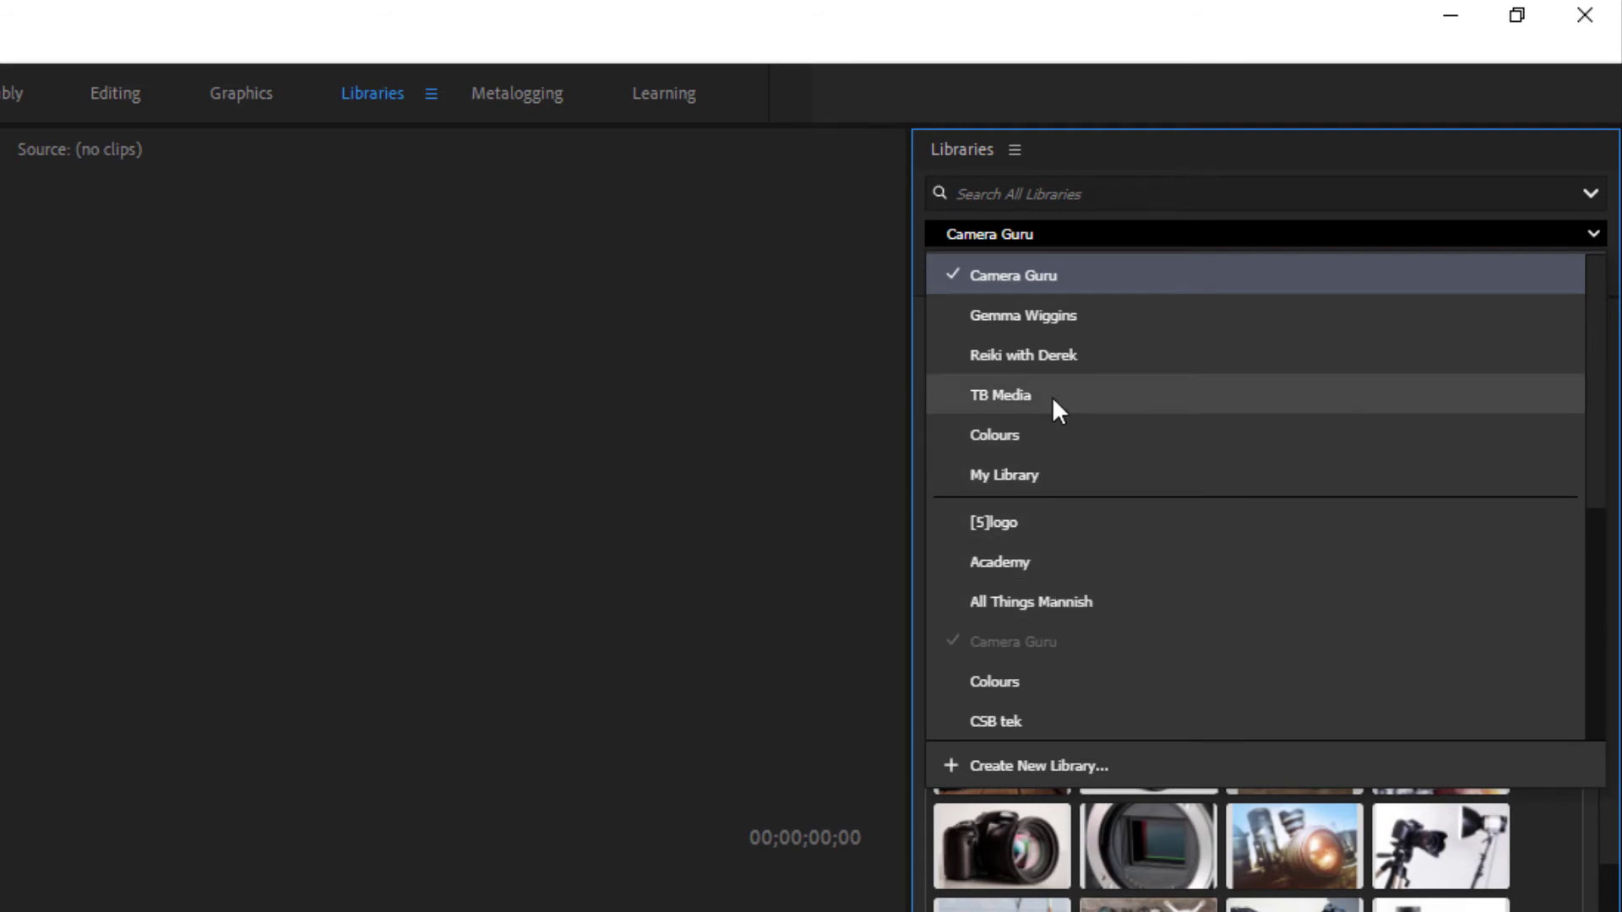
left_click(1013, 475)
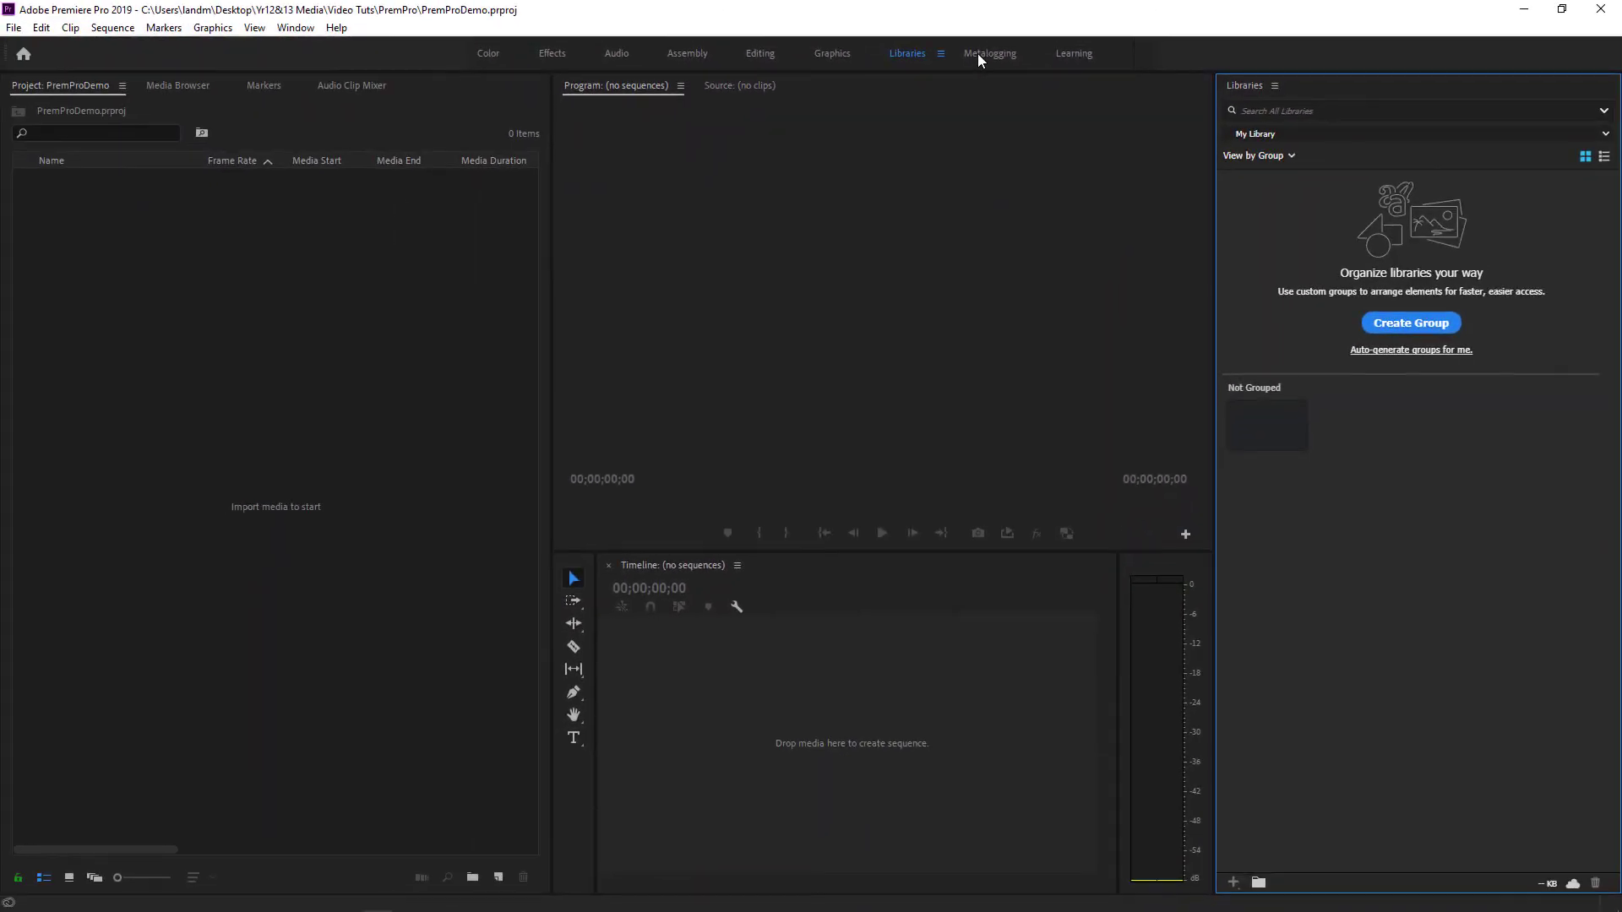
- Examine the panels of the Metalogging workspace and return to the Editing workspace
left_click(978, 56)
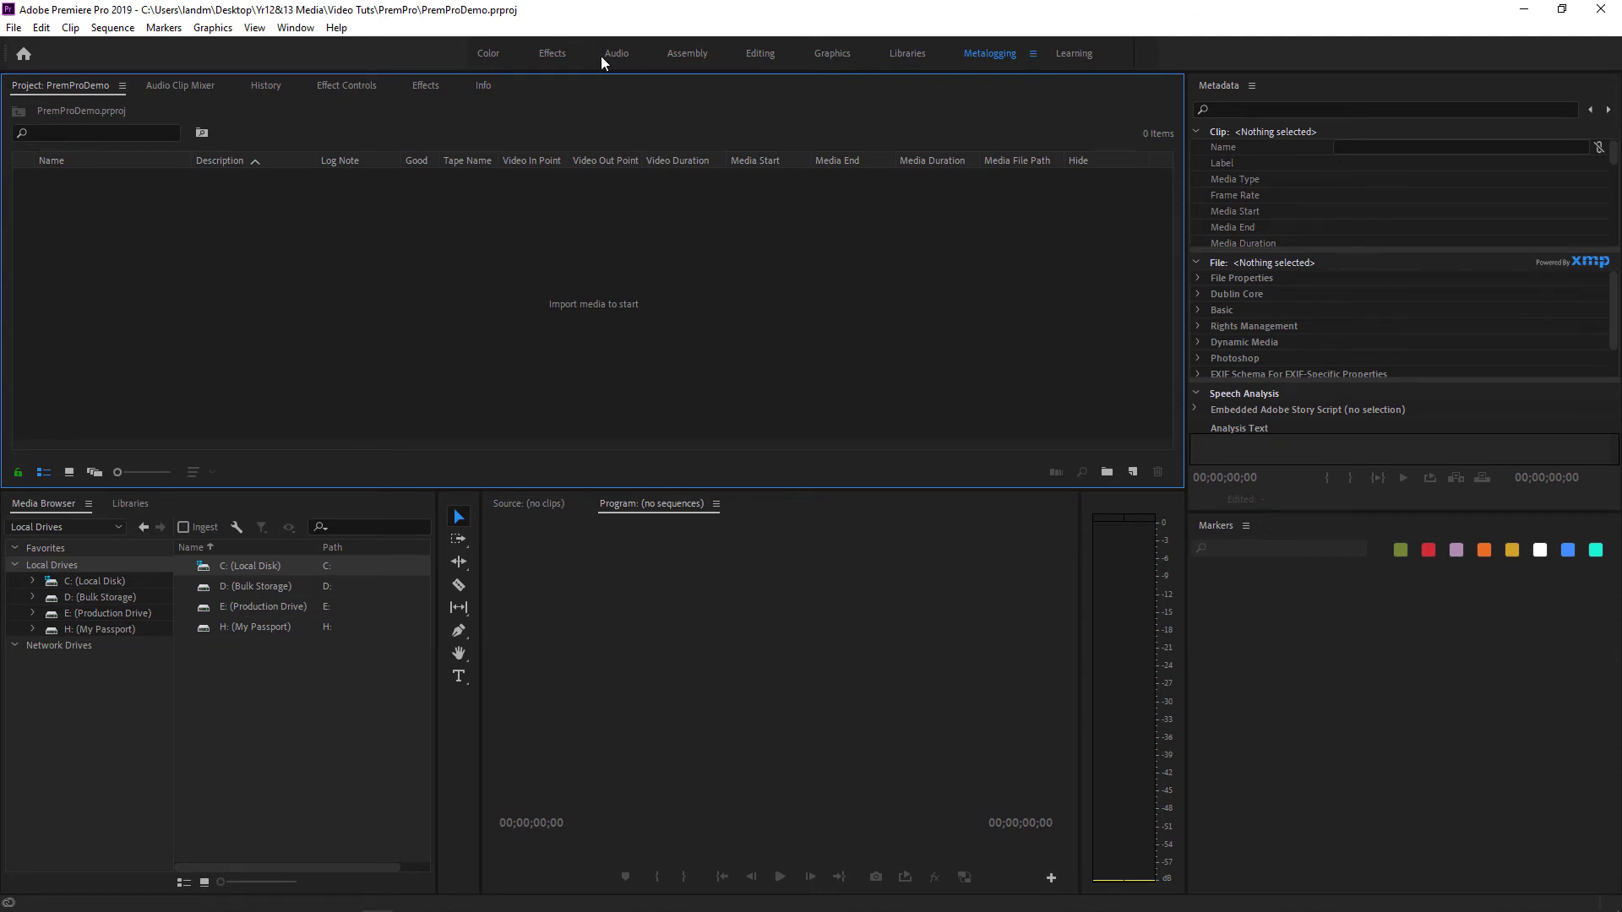
left_click(760, 55)
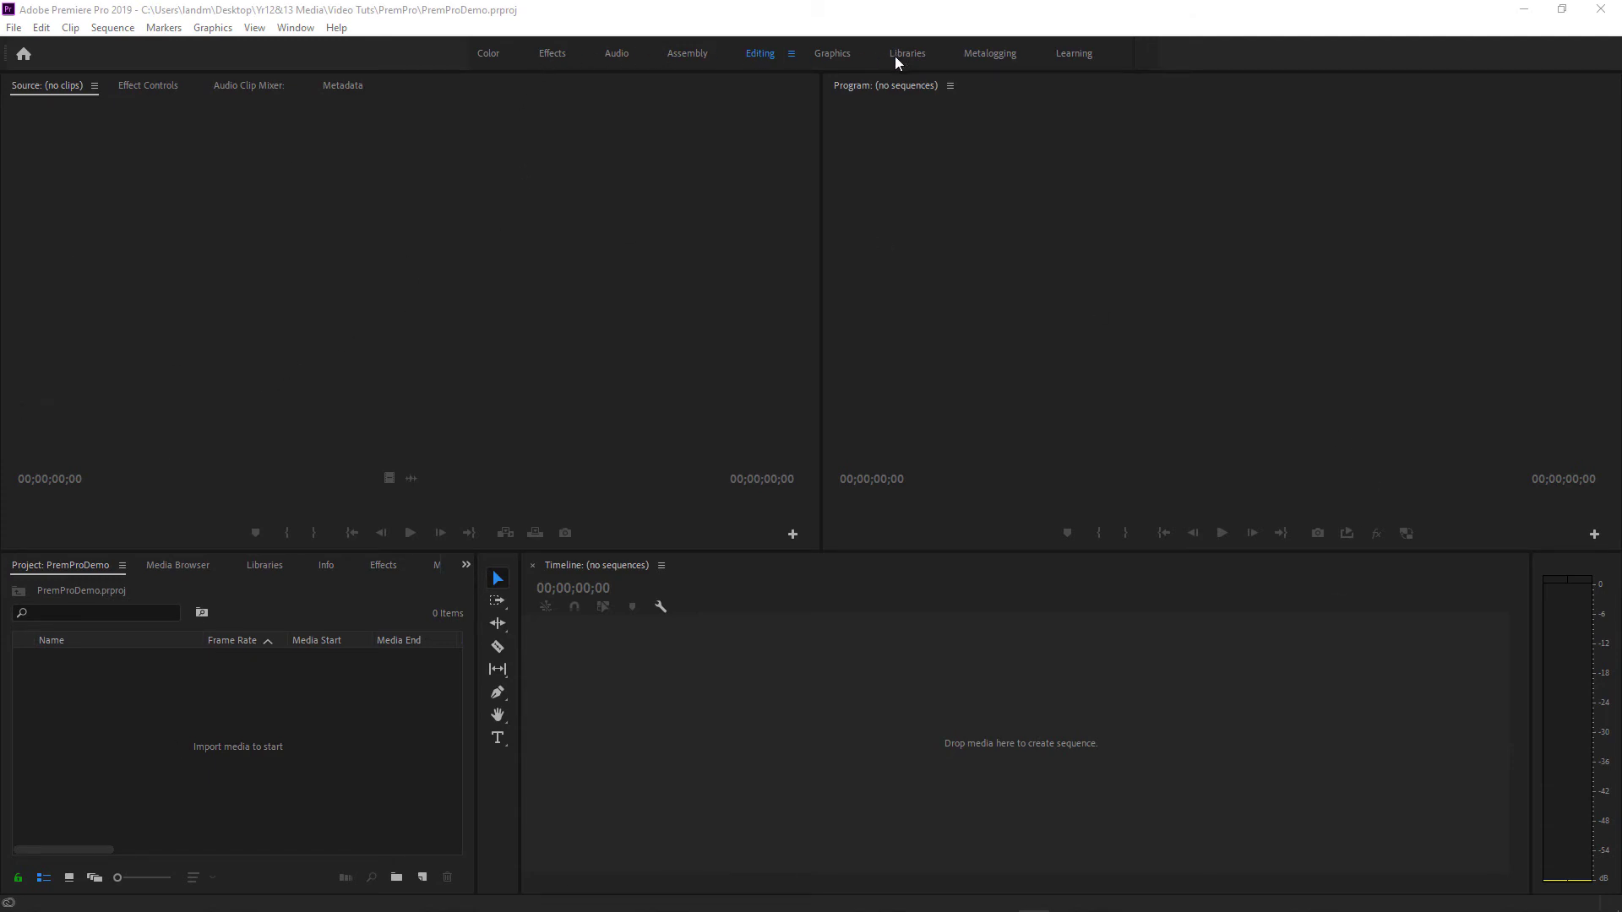
left_click(760, 54)
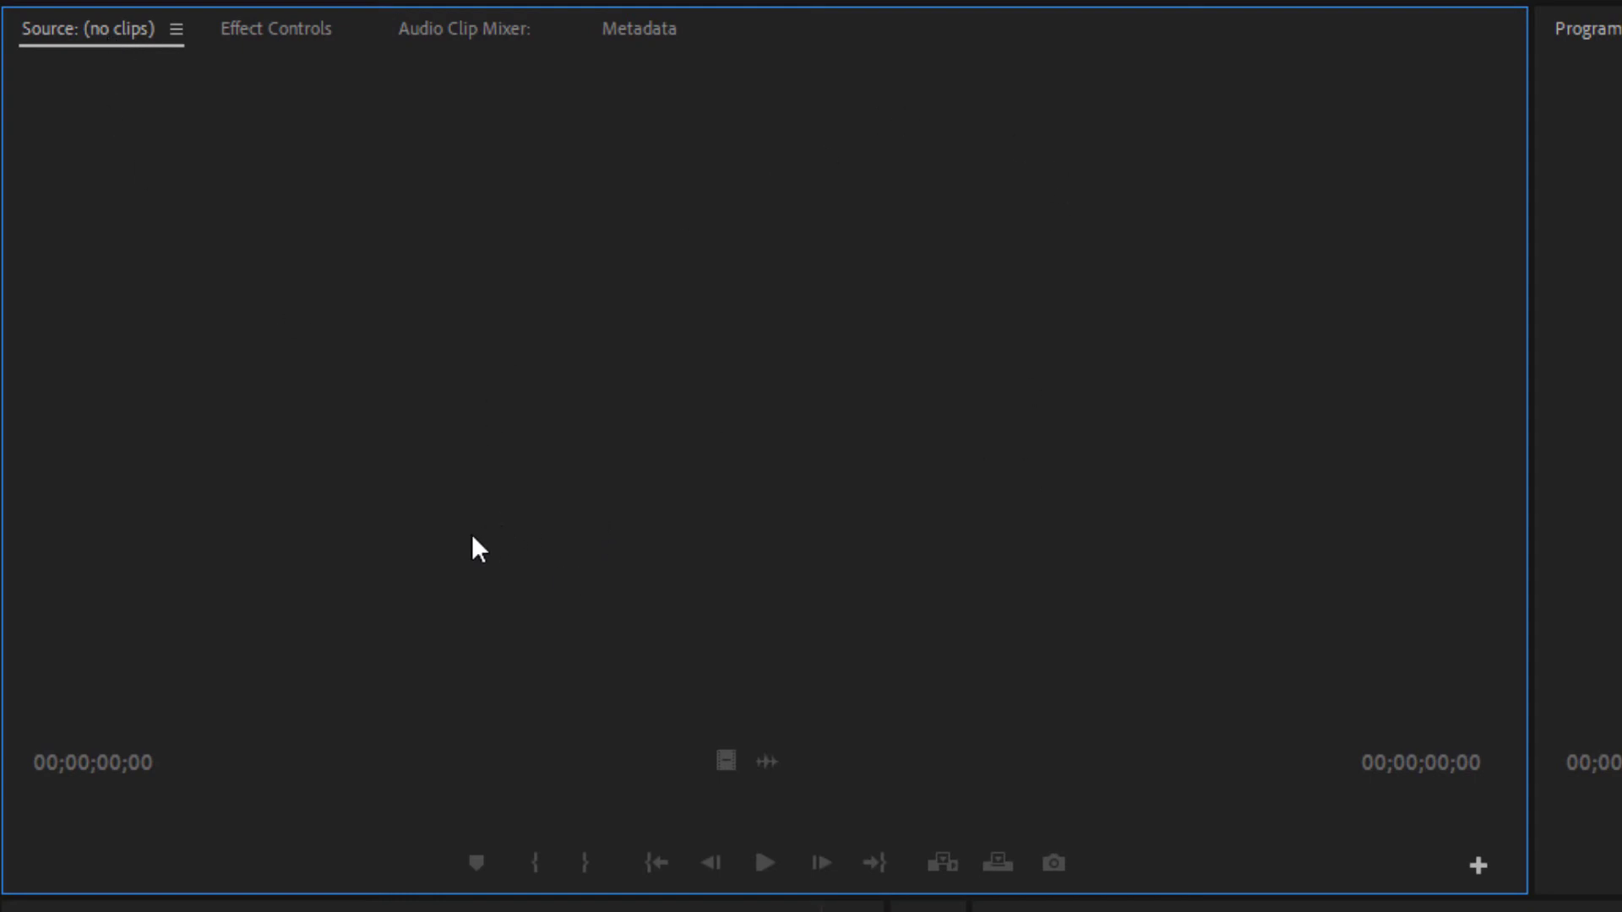
- Examine the Effect Controls, Audio Clip Mixer and Metadata panels grouped with the Source monitor, and return to the Source monitor
left_click(290, 26)
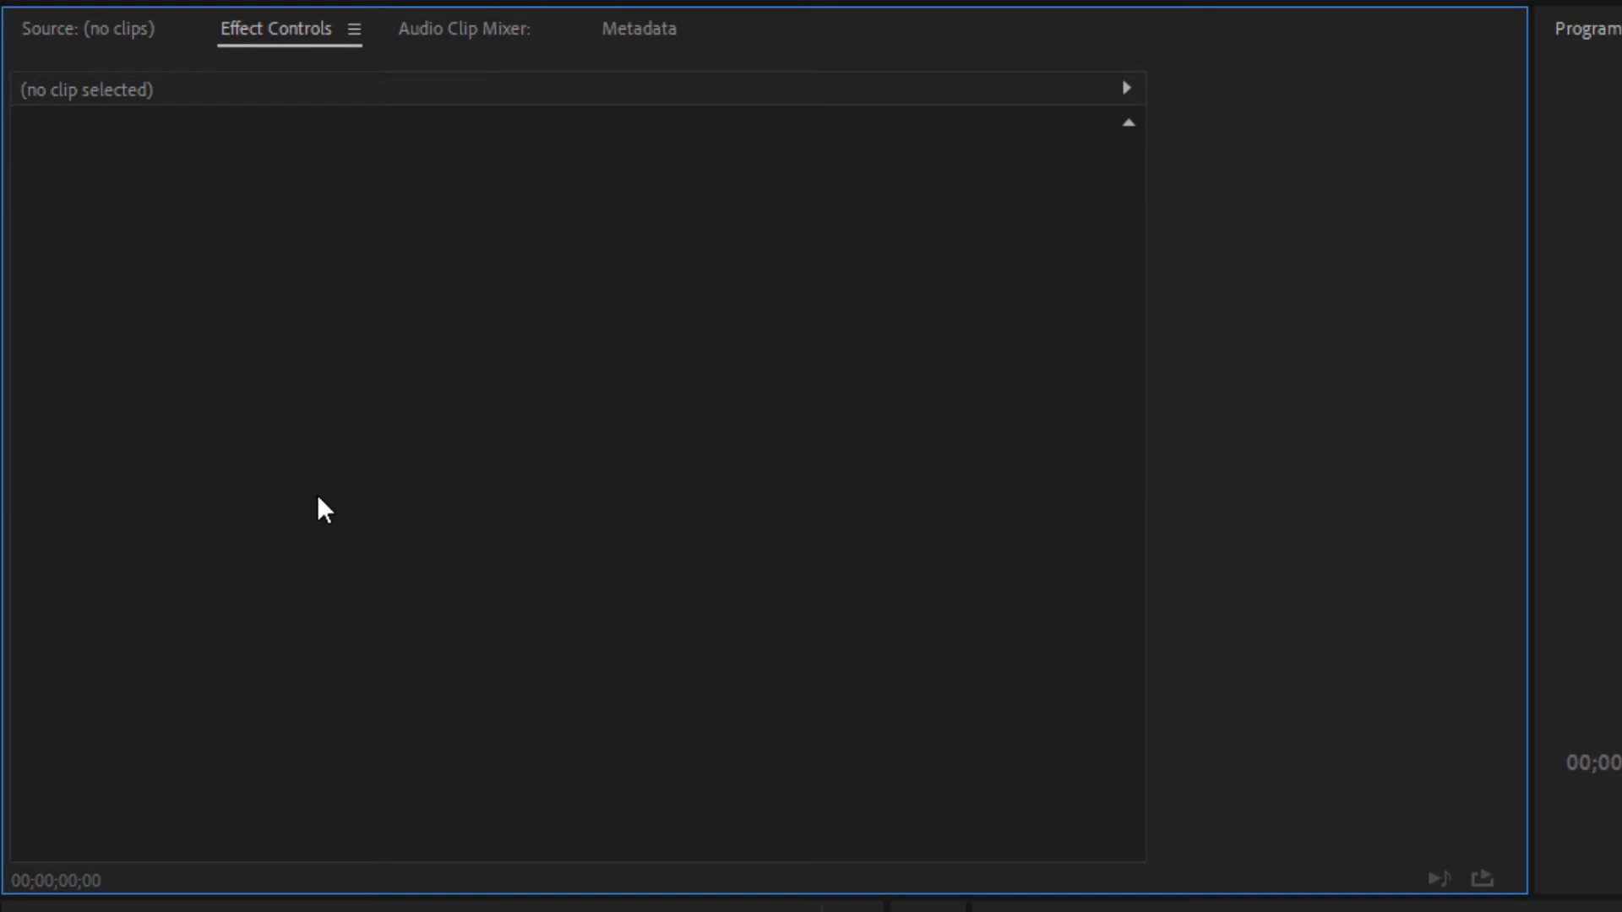
left_click(506, 27)
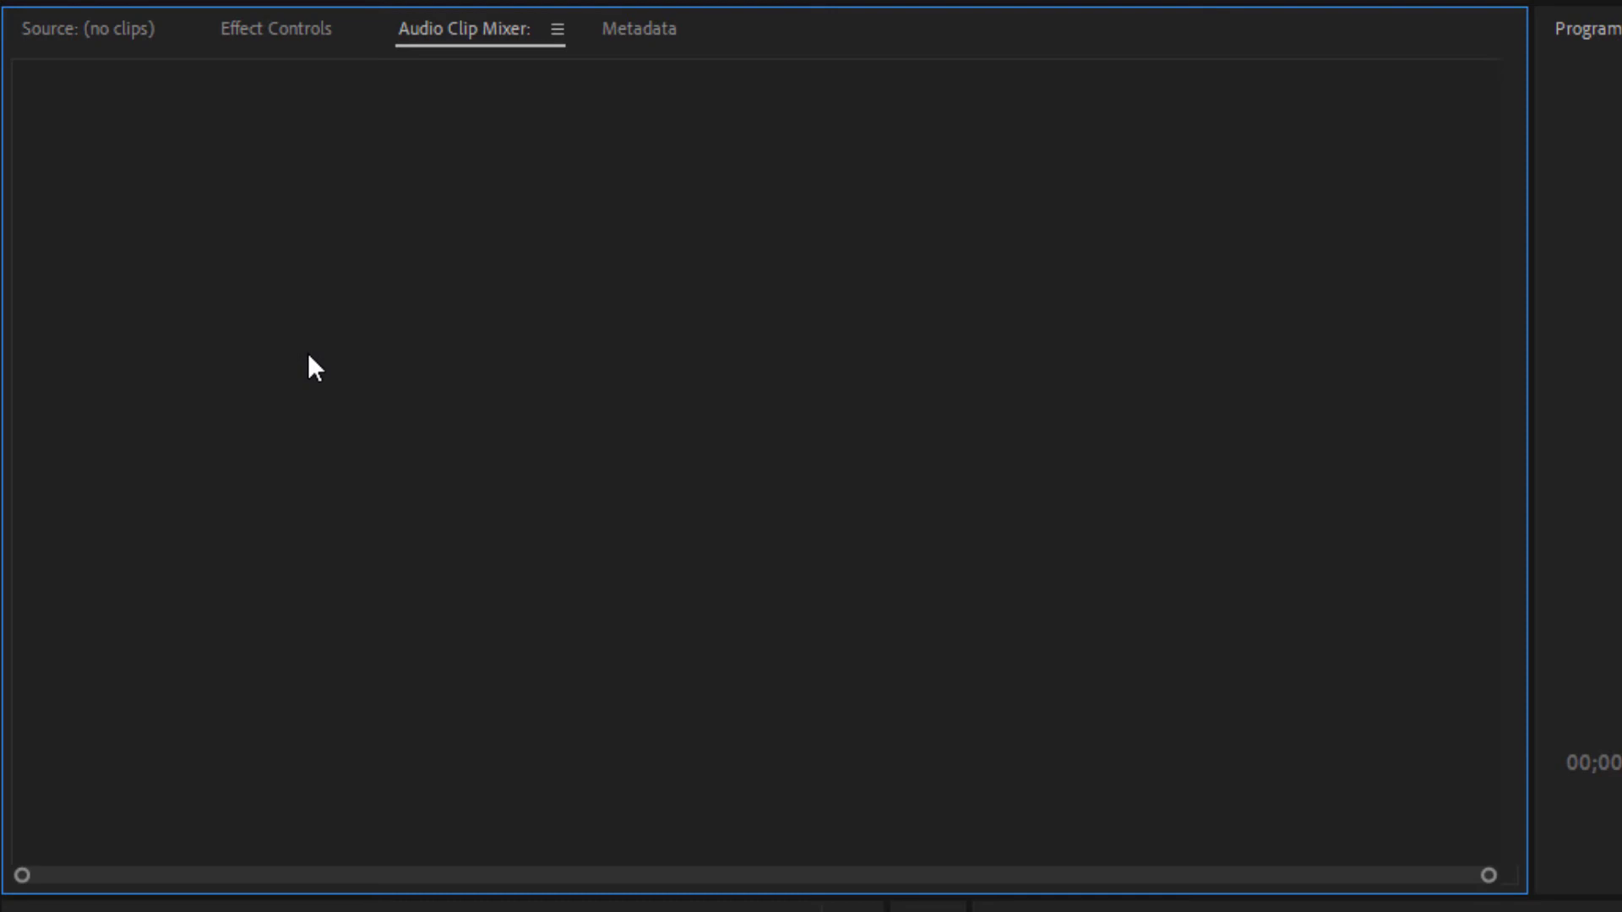
left_click(641, 25)
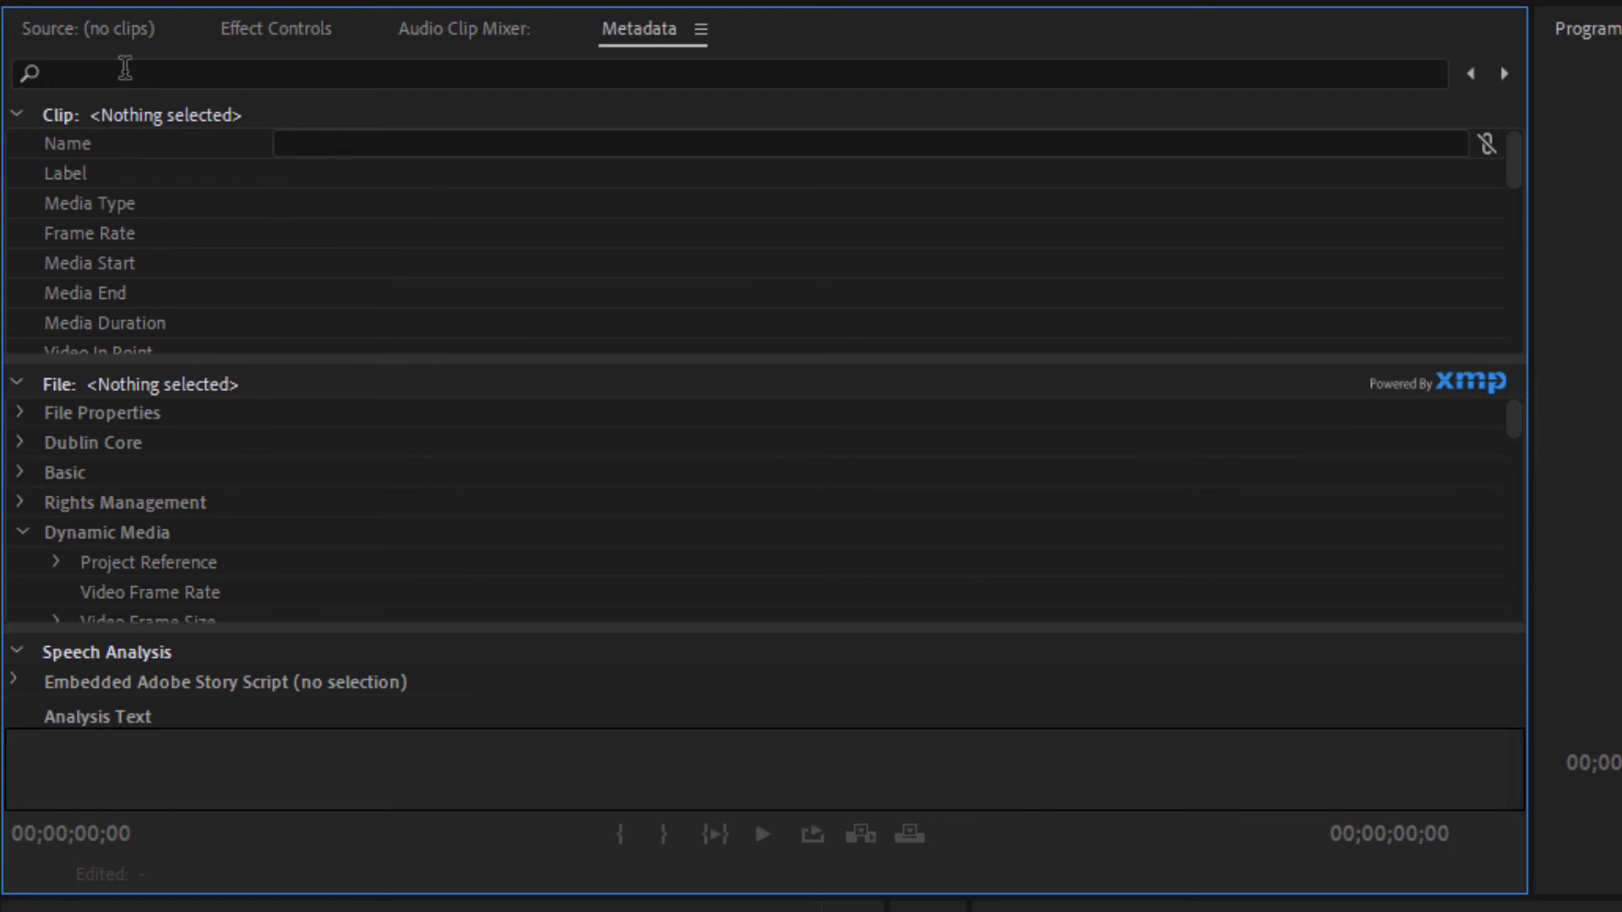
left_click(83, 34)
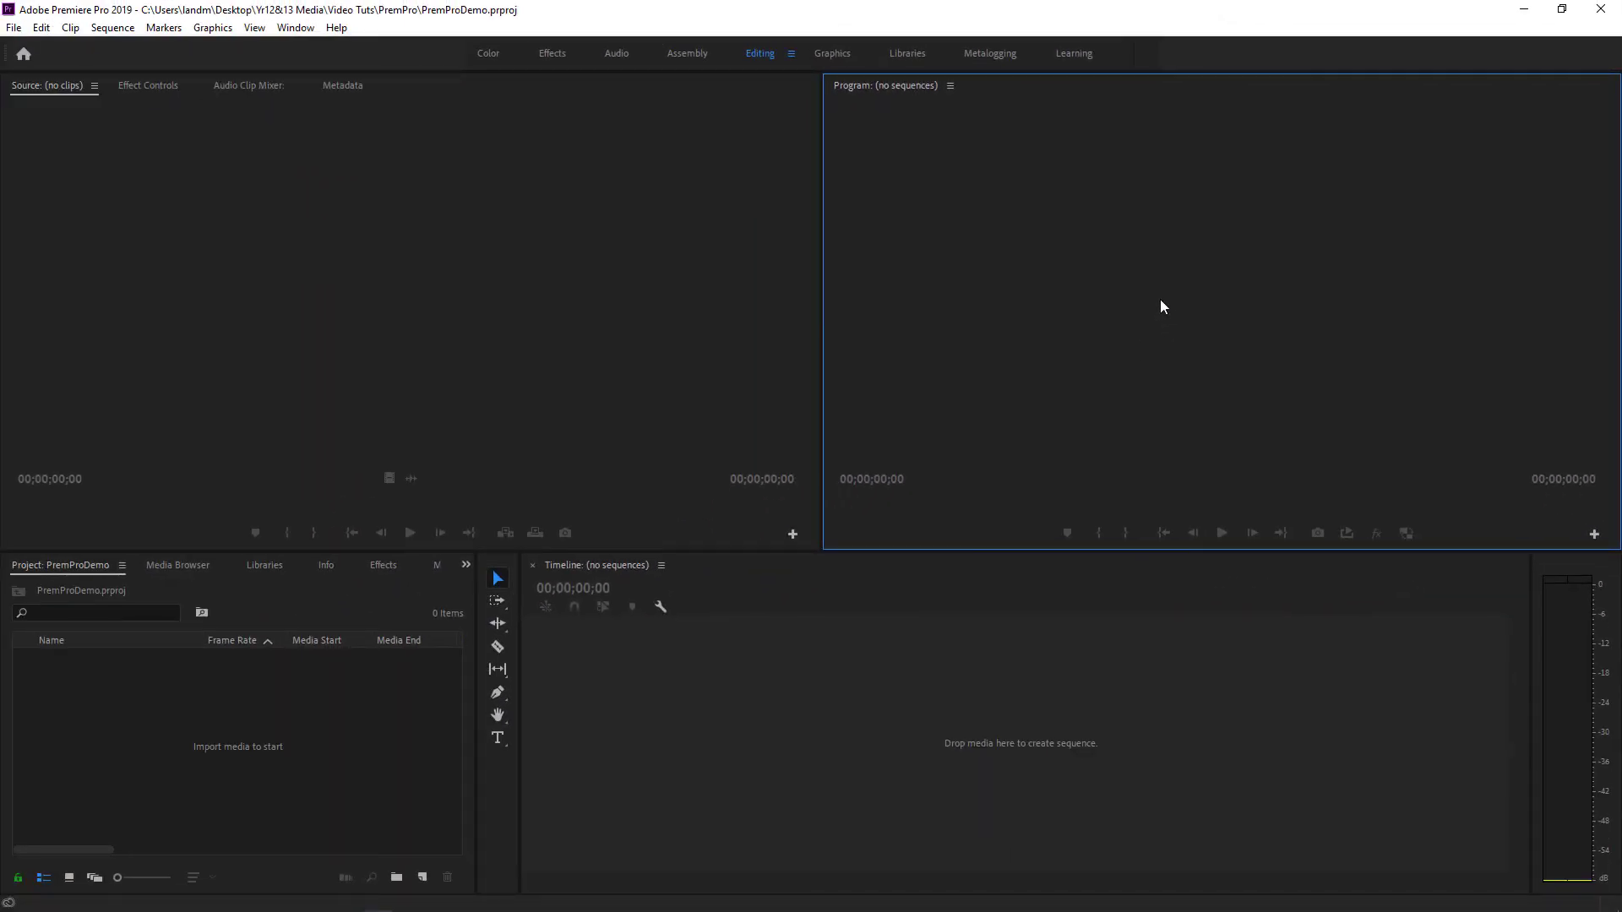
- Compare the Source monitor with the Program monitor in the Editing workspace
left_click(405, 279)
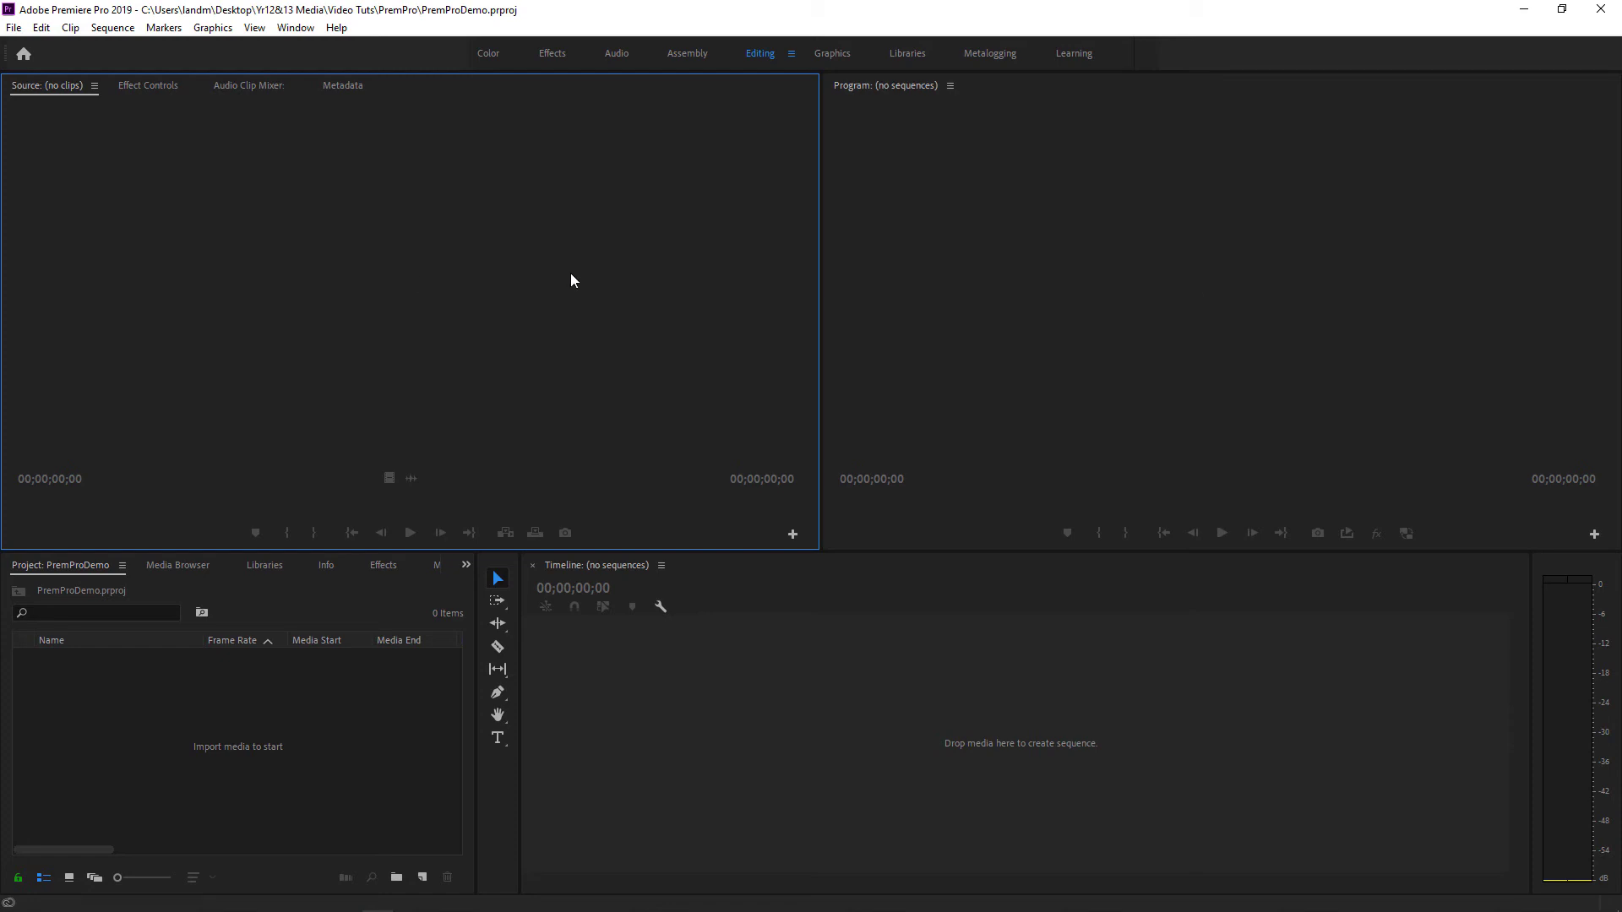
left_click(1188, 284)
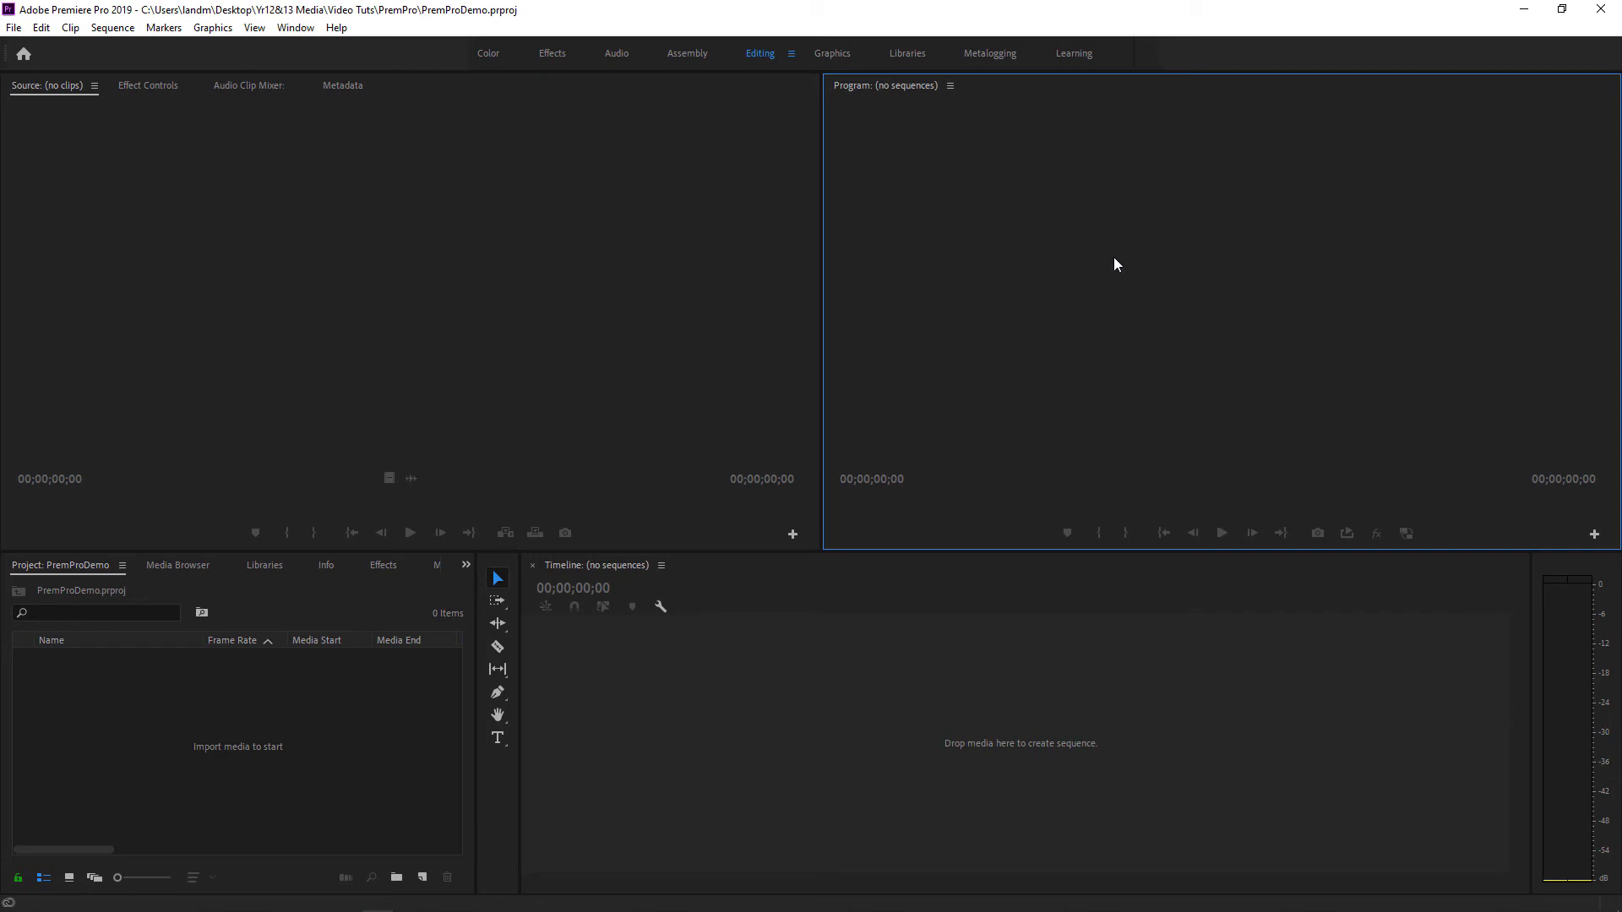
left_click(448, 264)
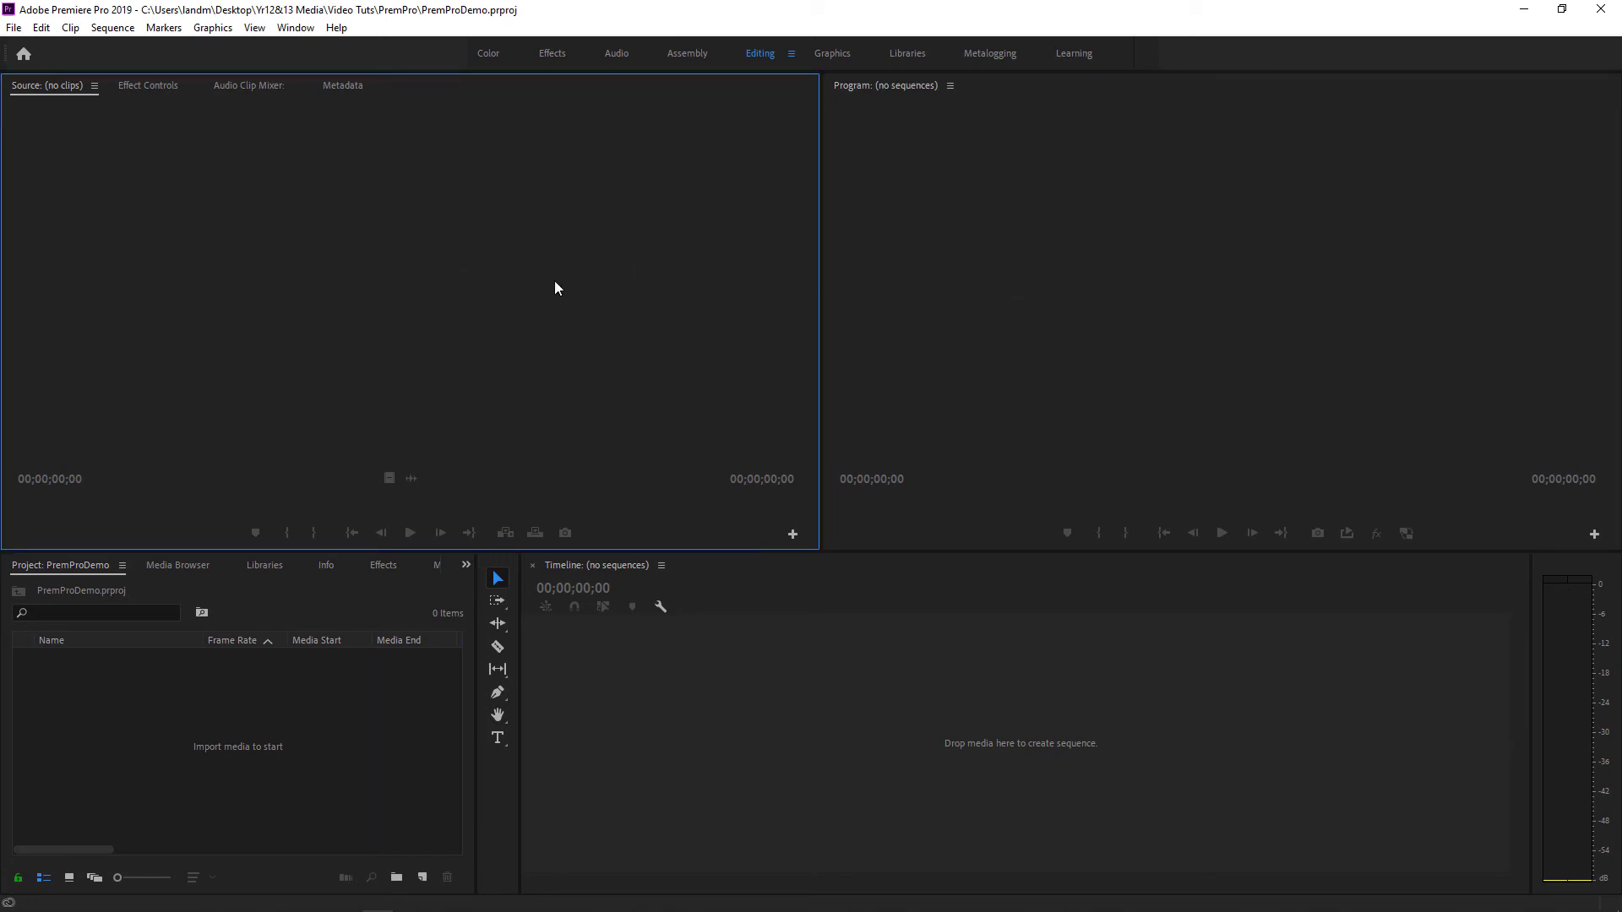
left_click(1031, 289)
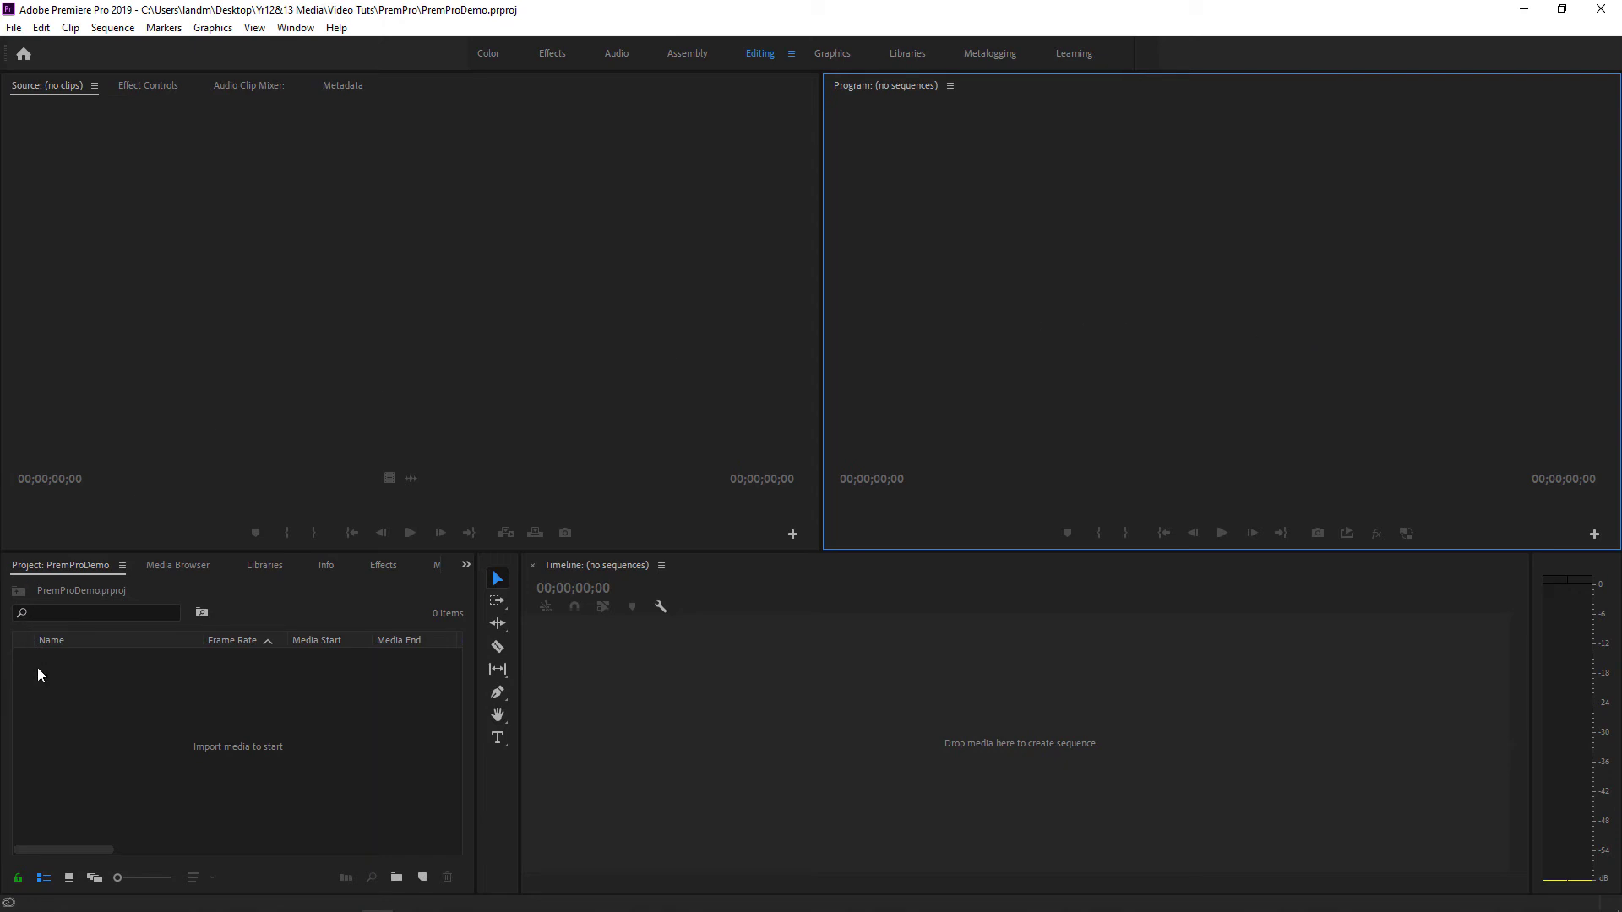
- Examine the Project, Media Browser, Libraries, Info and Effects panels, and expand the Presets folder of the effects
left_click(84, 709)
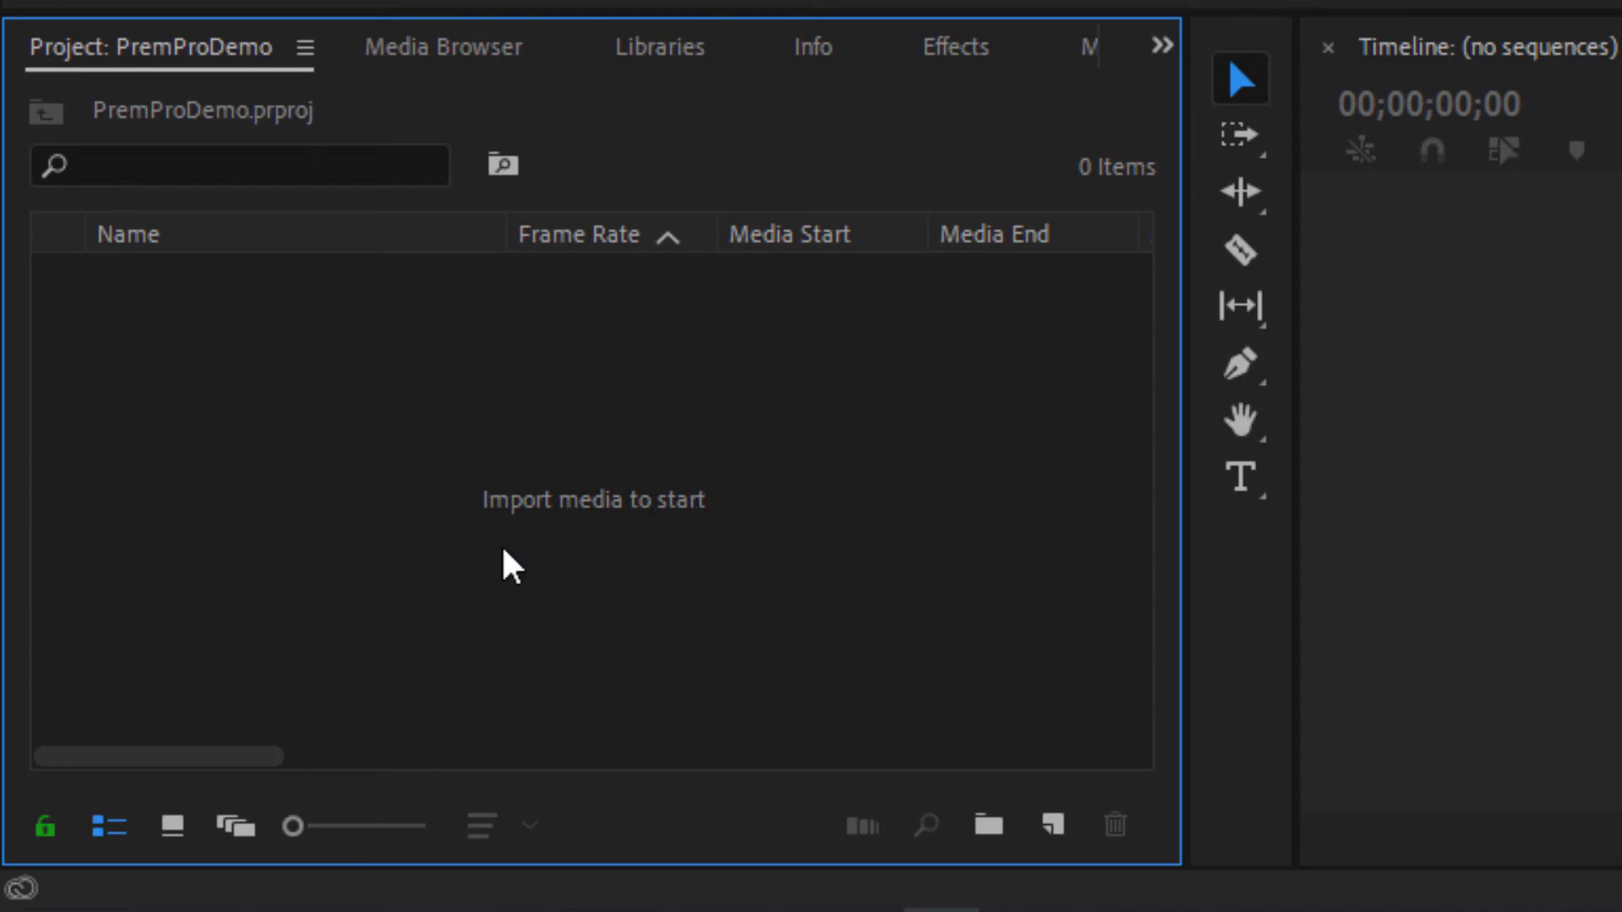
left_click(464, 59)
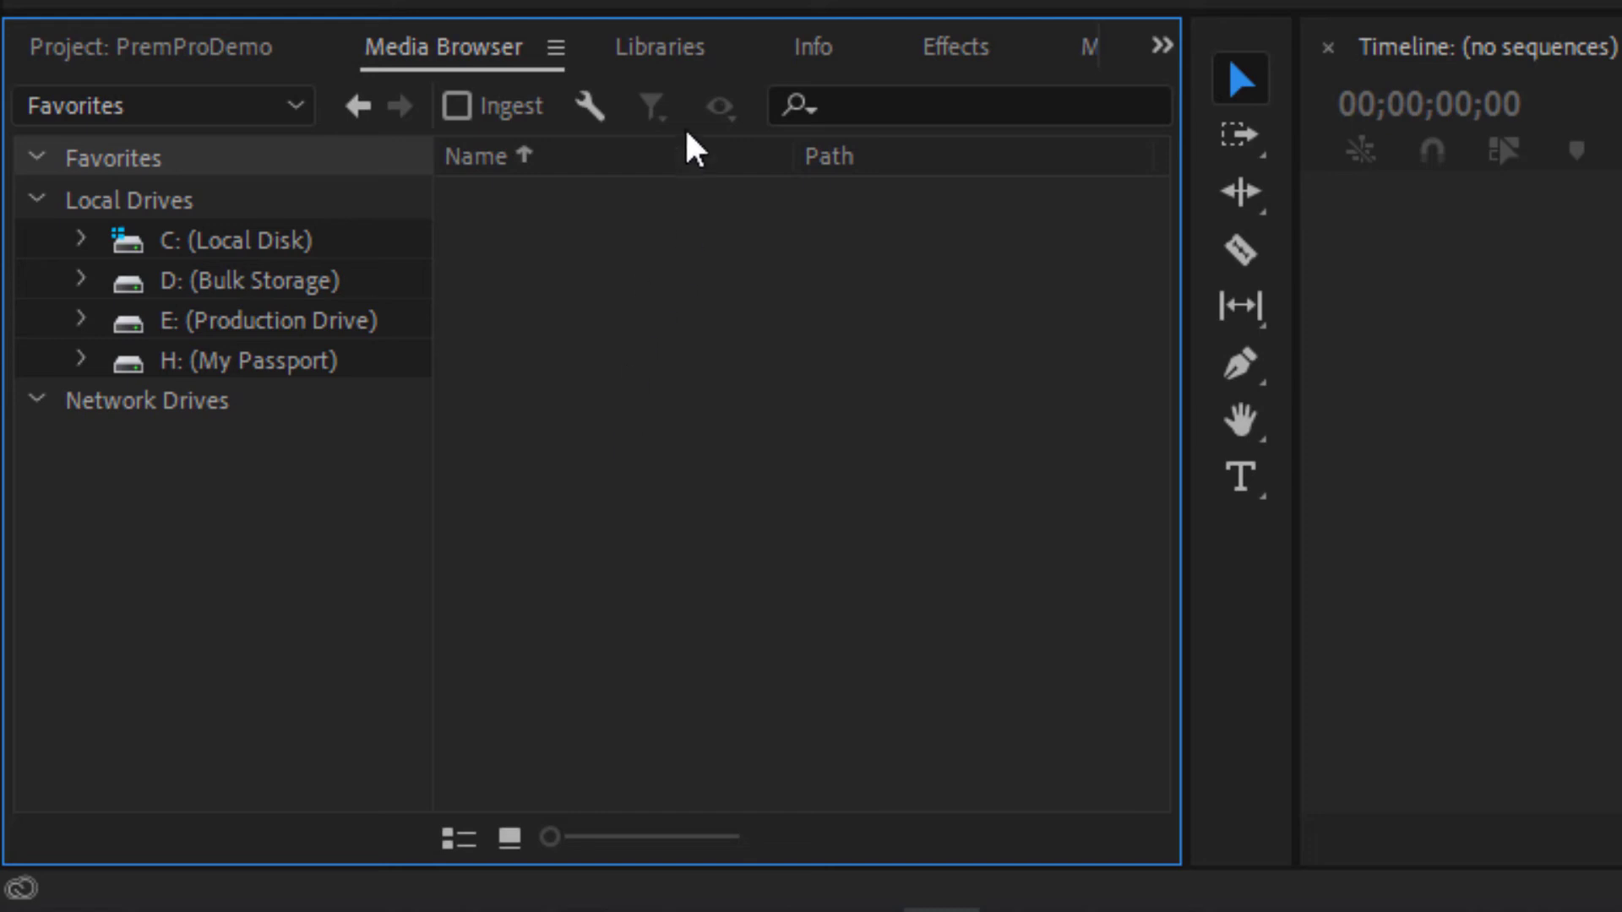
left_click(668, 44)
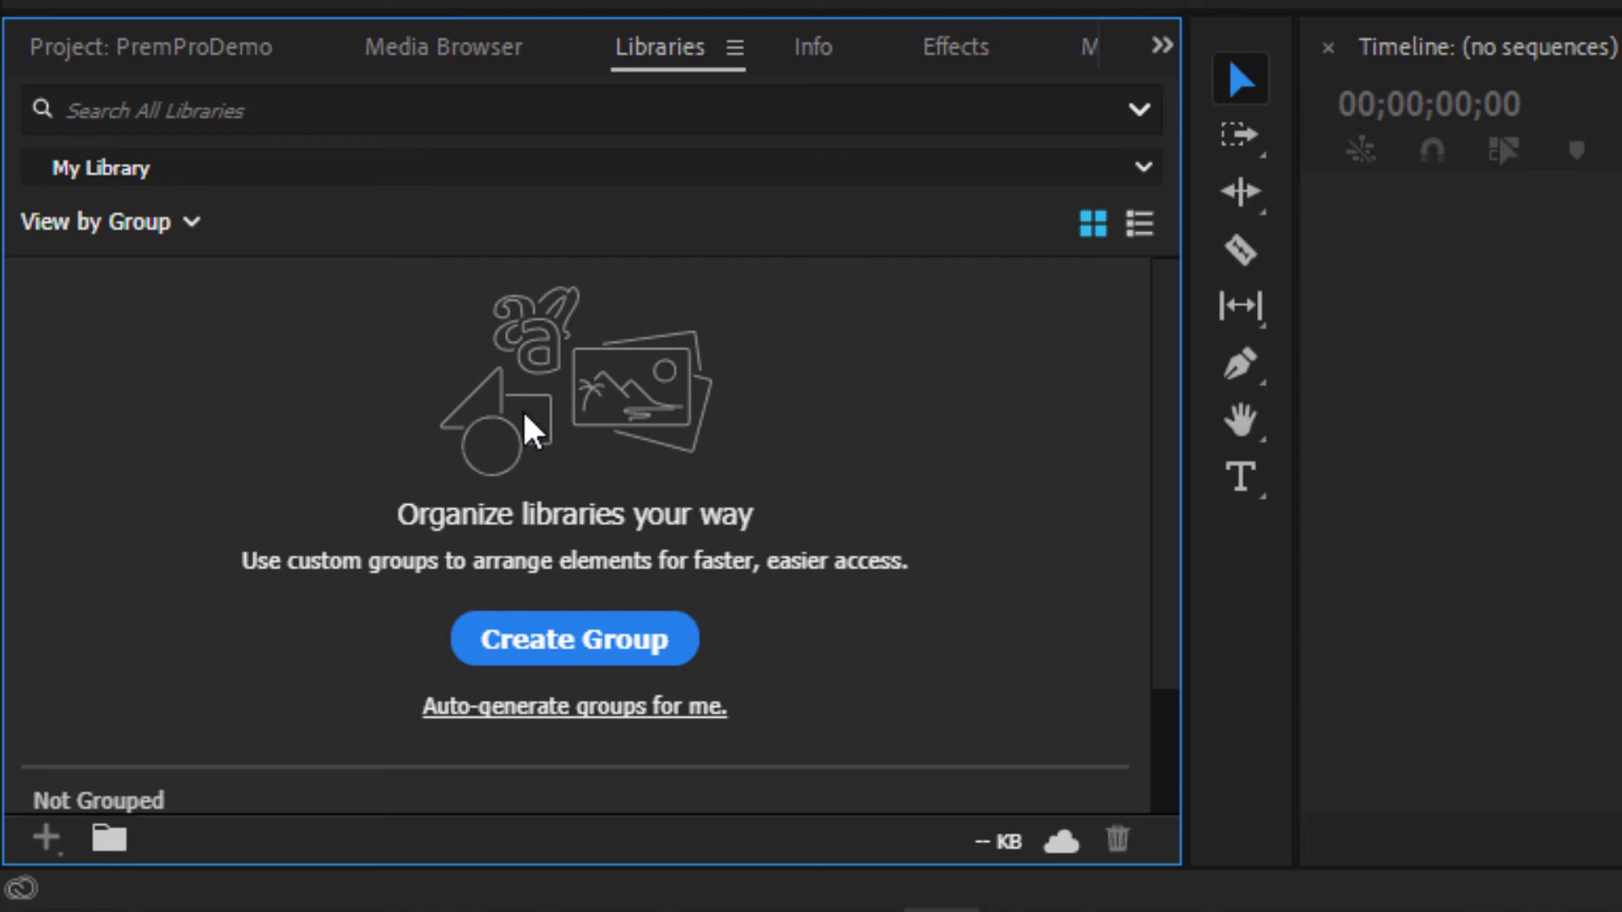
left_click(816, 47)
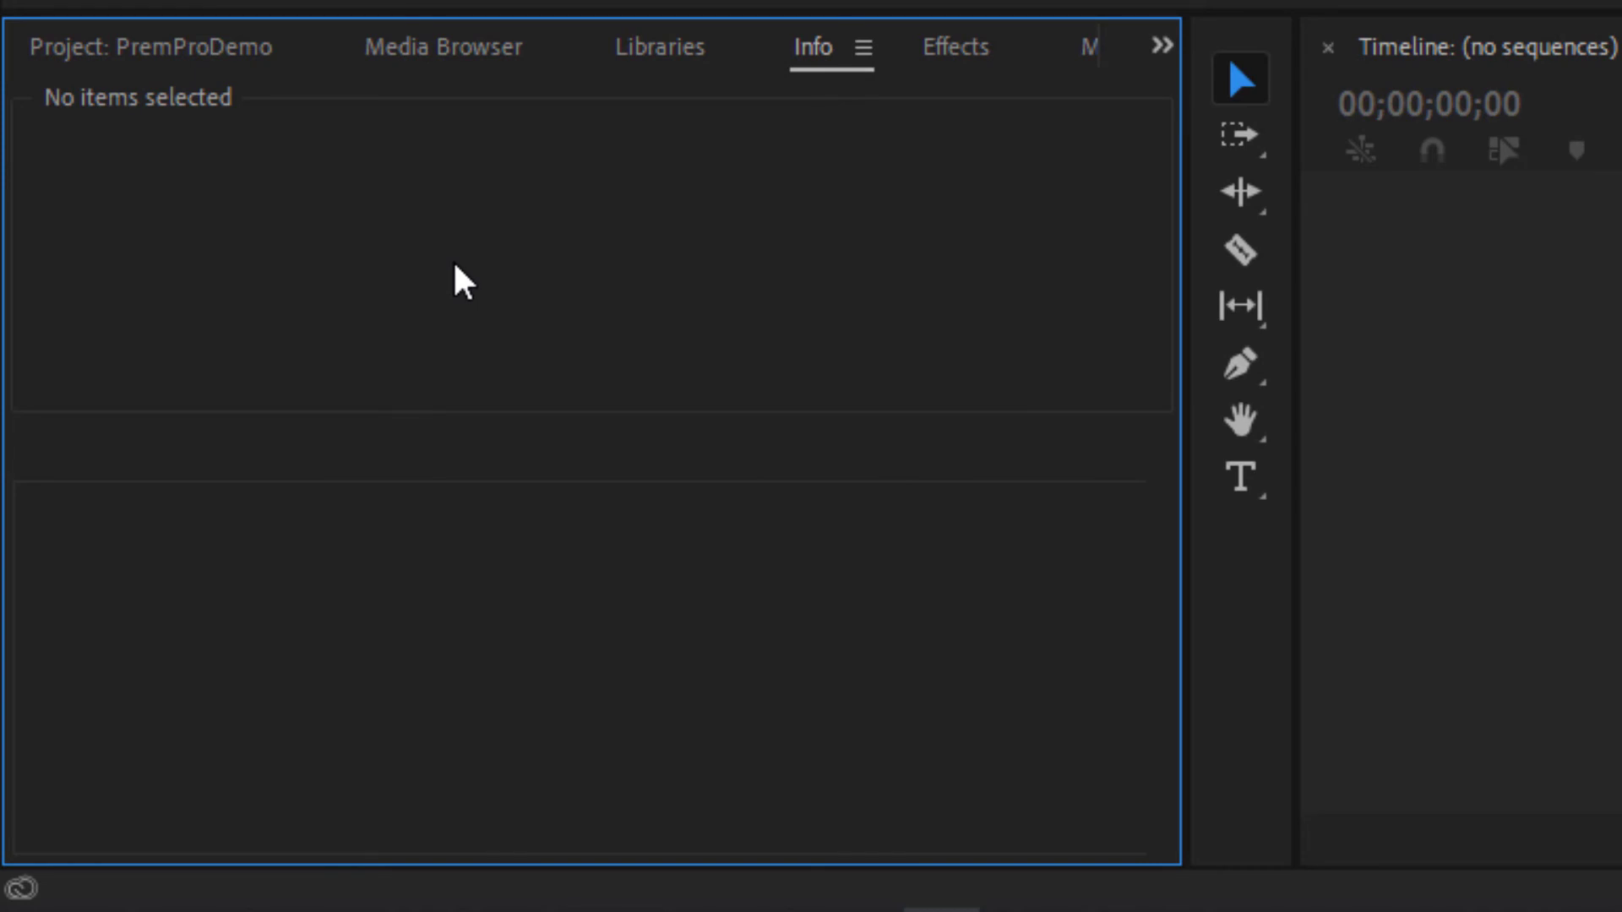
left_click(966, 50)
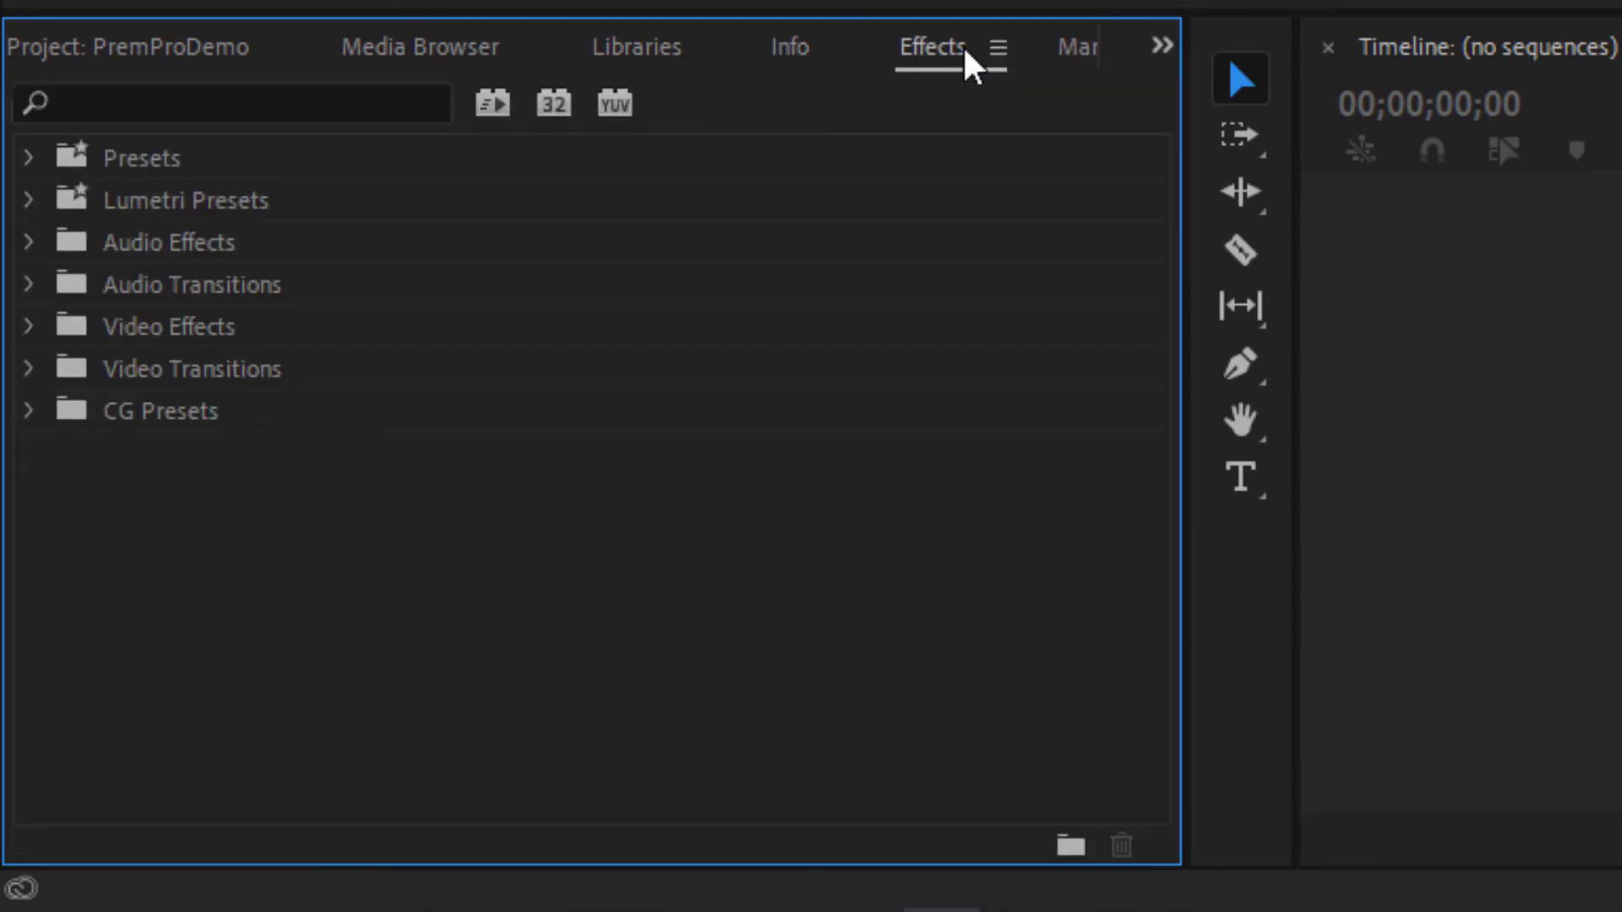
left_click(29, 156)
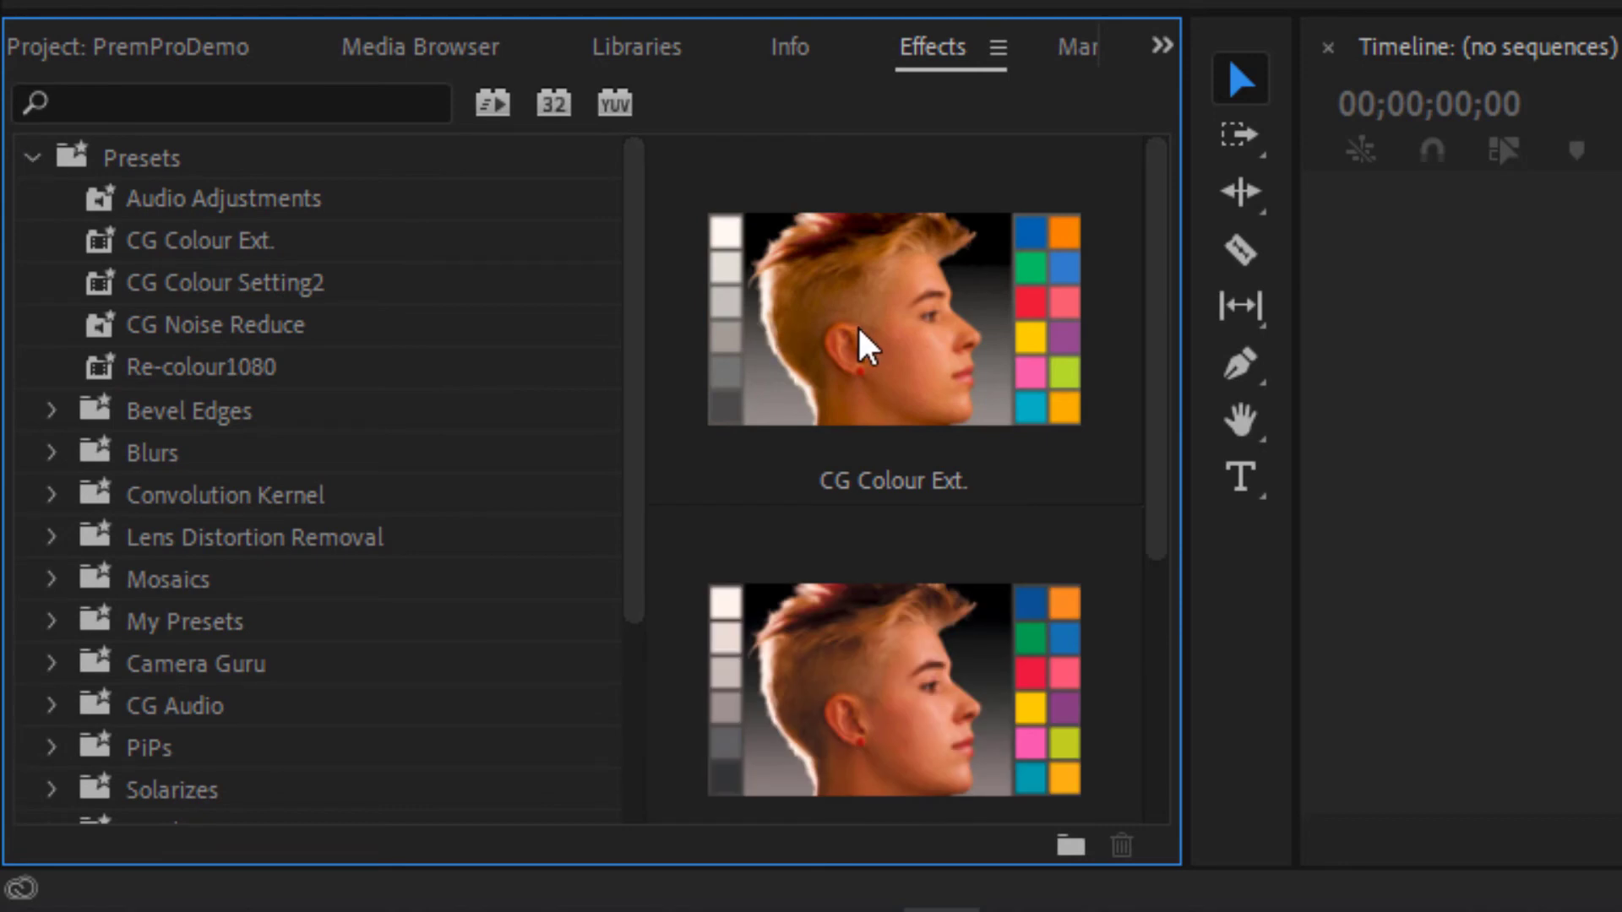
- Look through the Presets folder of the effects, collapse it, and examine the categories in the Lumetri Presets folder
scroll(859, 326, "down", 2)
scroll(859, 328, "up", 2)
left_click(30, 156)
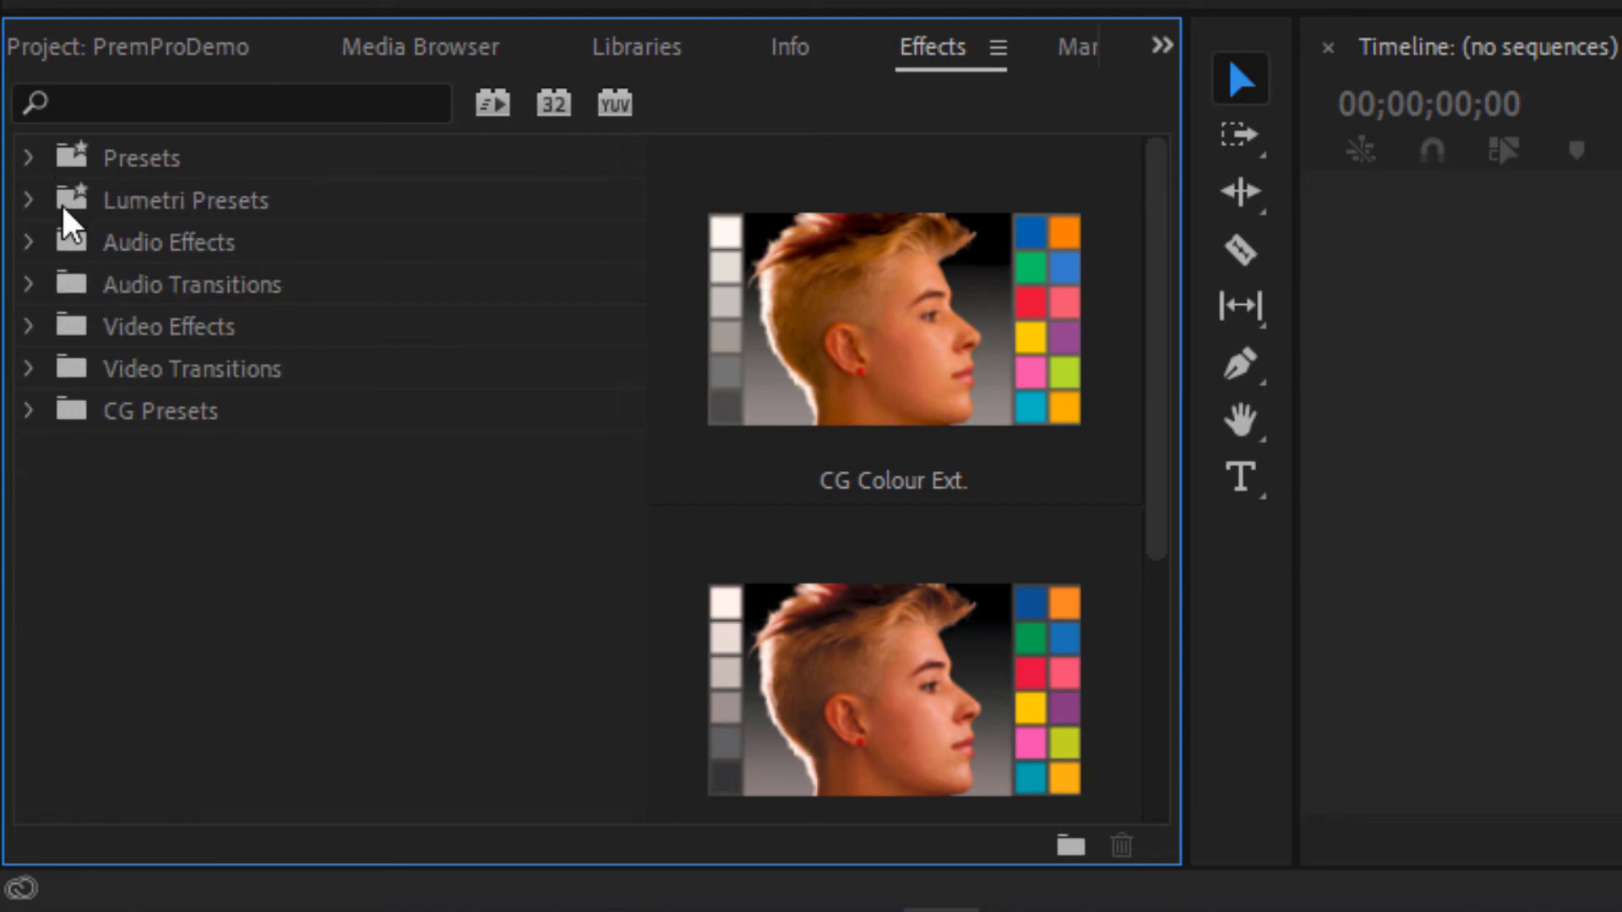
left_click(29, 200)
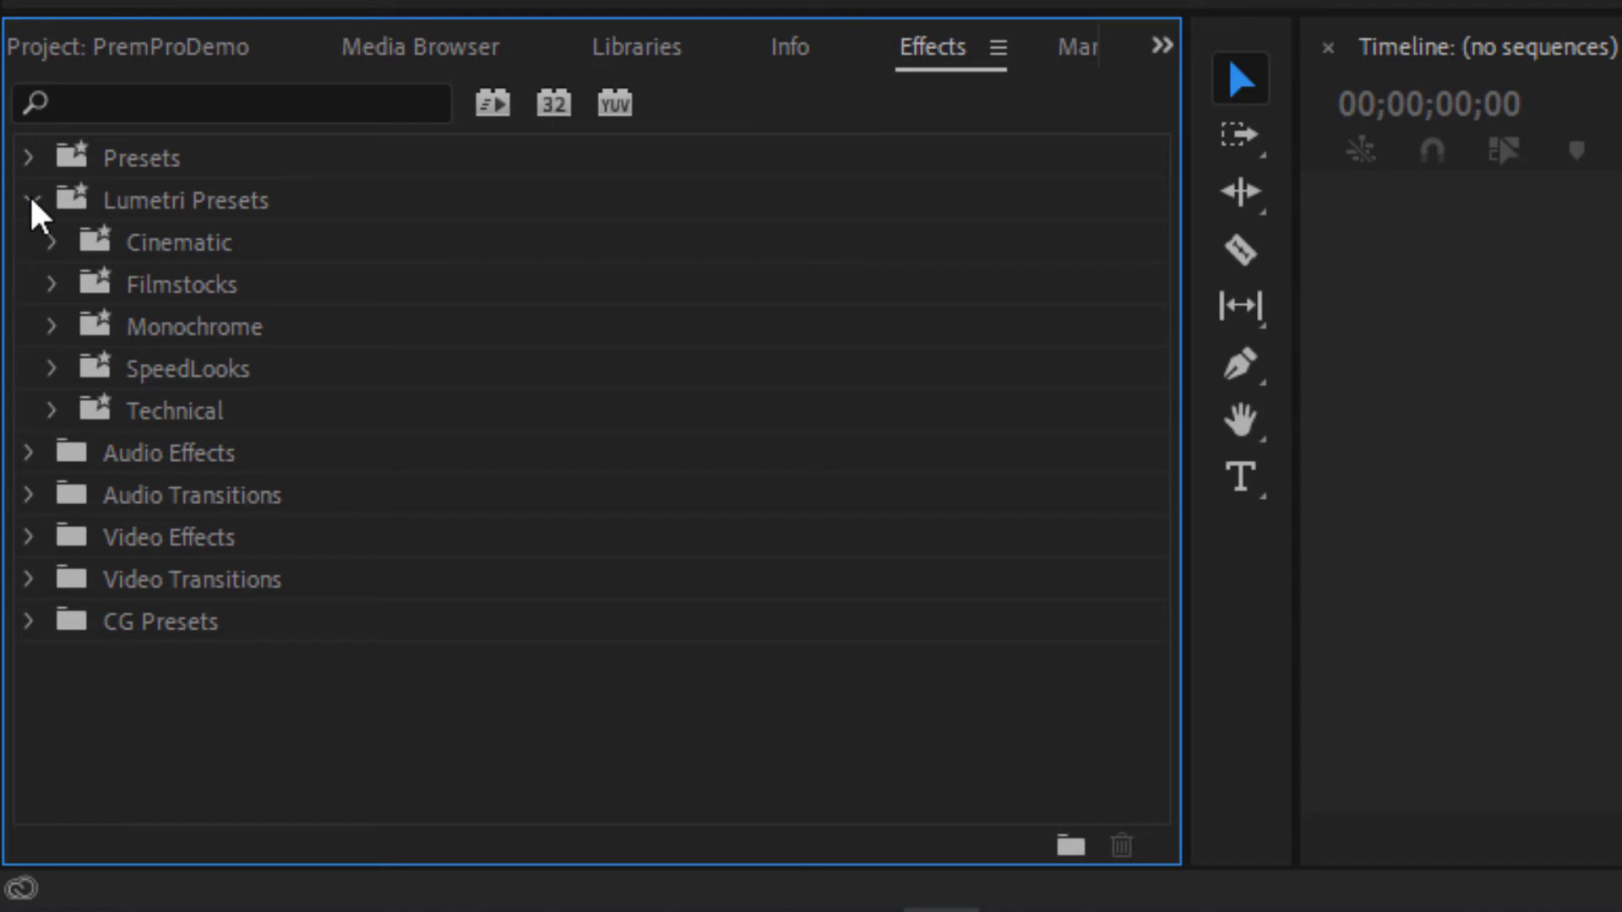
left_click(30, 200)
- Examine the contents of the Audio Effects and Audio Transitions folders, collapsing each one again
left_click(28, 243)
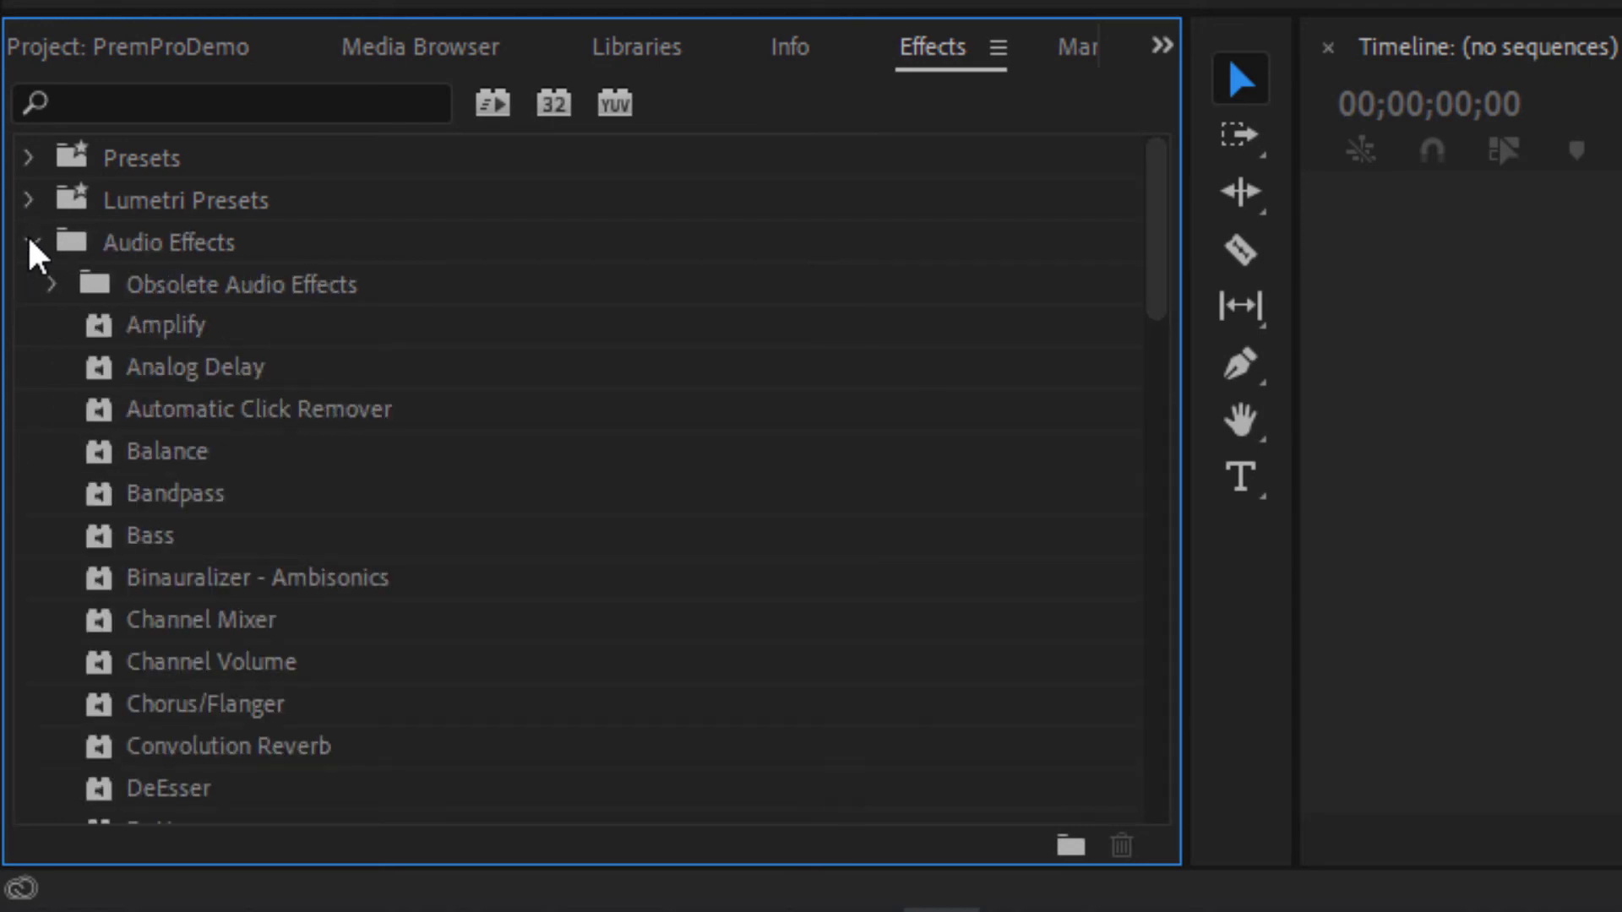
left_click(27, 243)
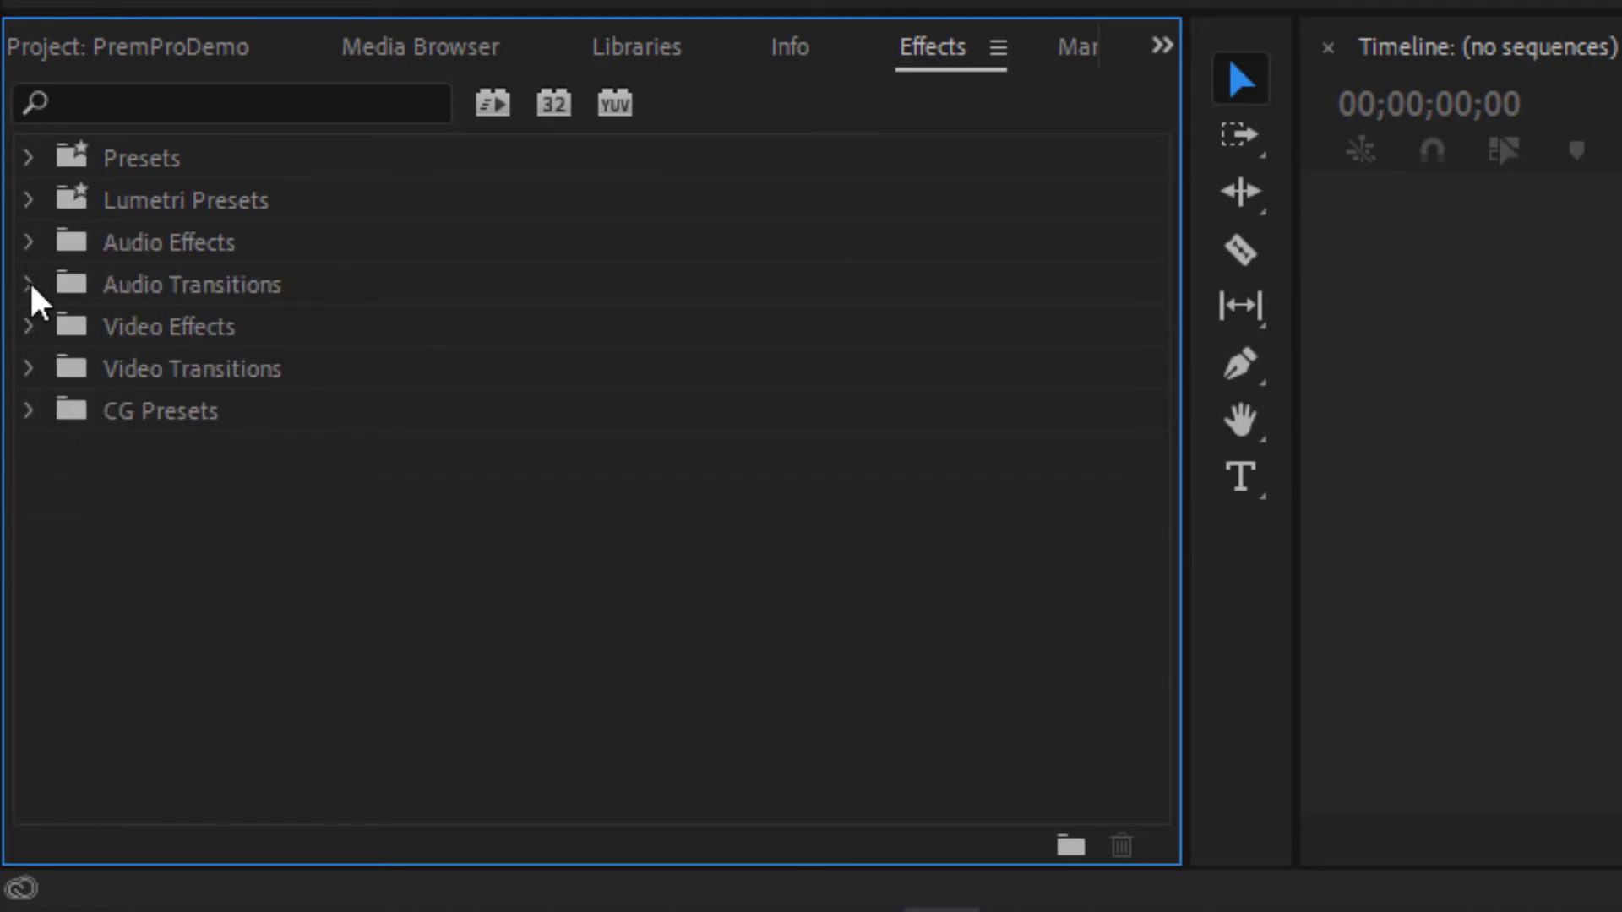
left_click(28, 285)
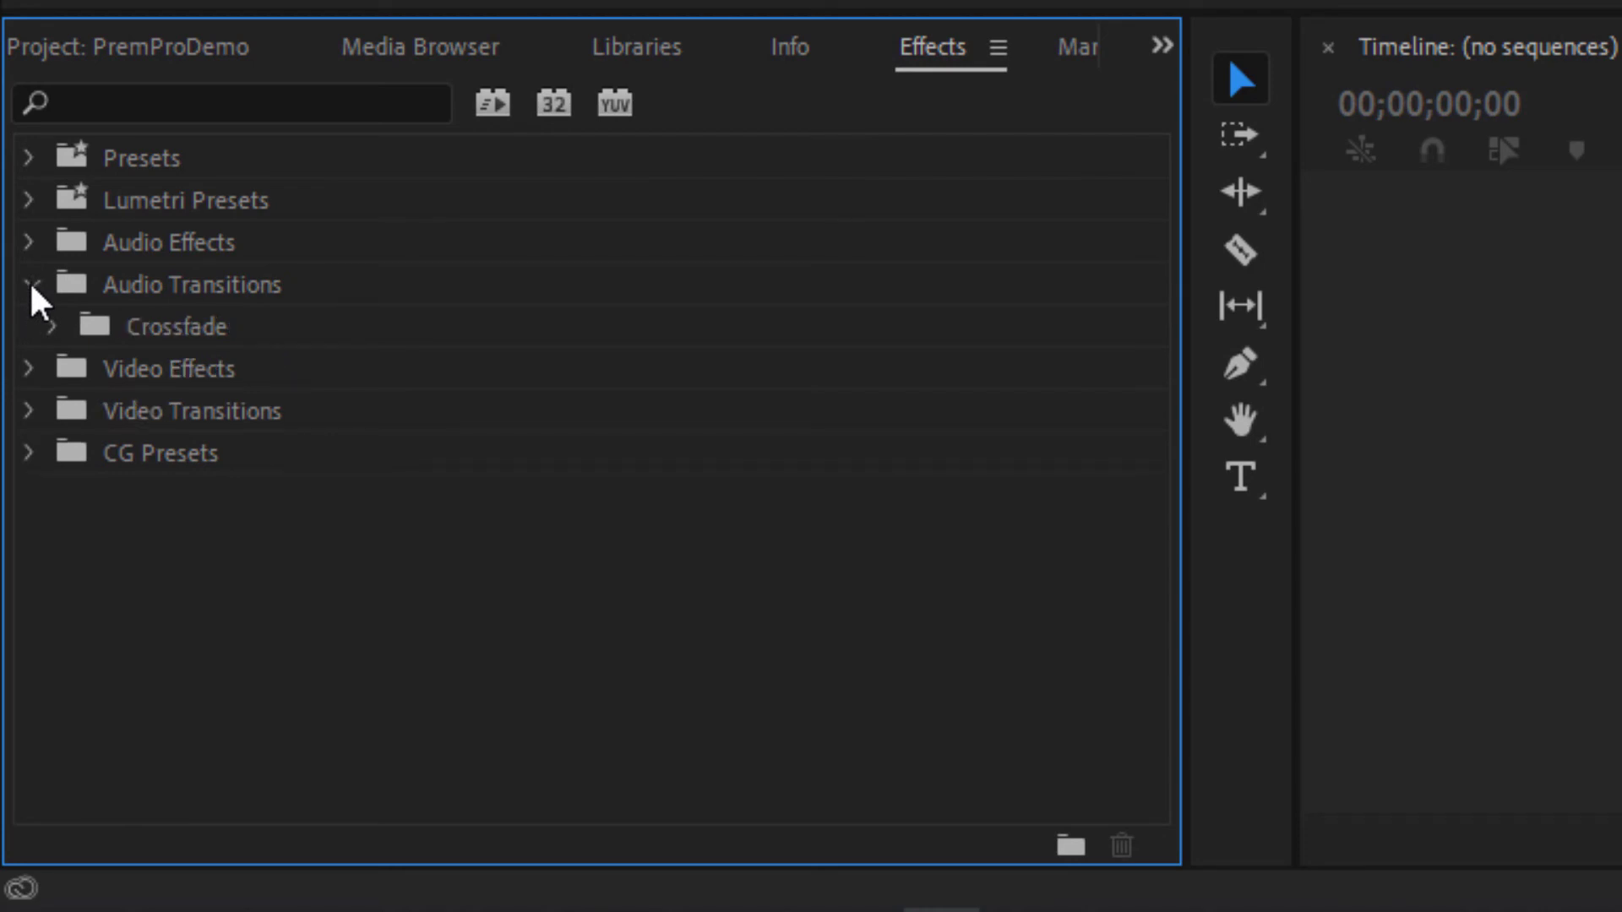
left_click(29, 285)
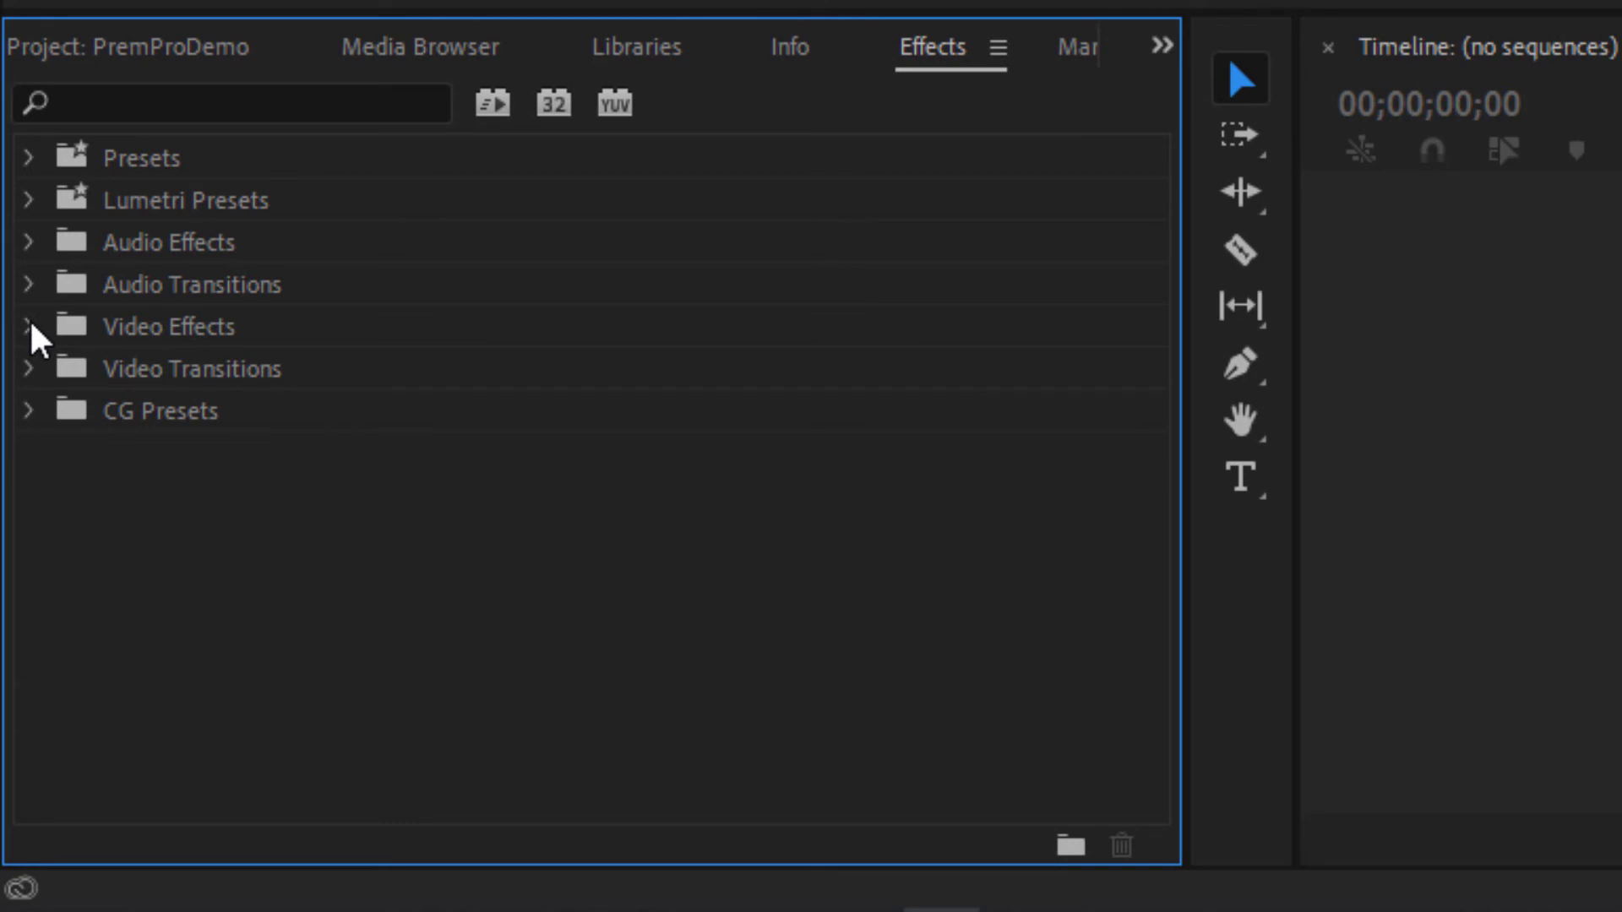
- Examine the Video Effects categories and the Video Transitions folder, including its Dissolve transitions, and collapse both folders
left_click(30, 324)
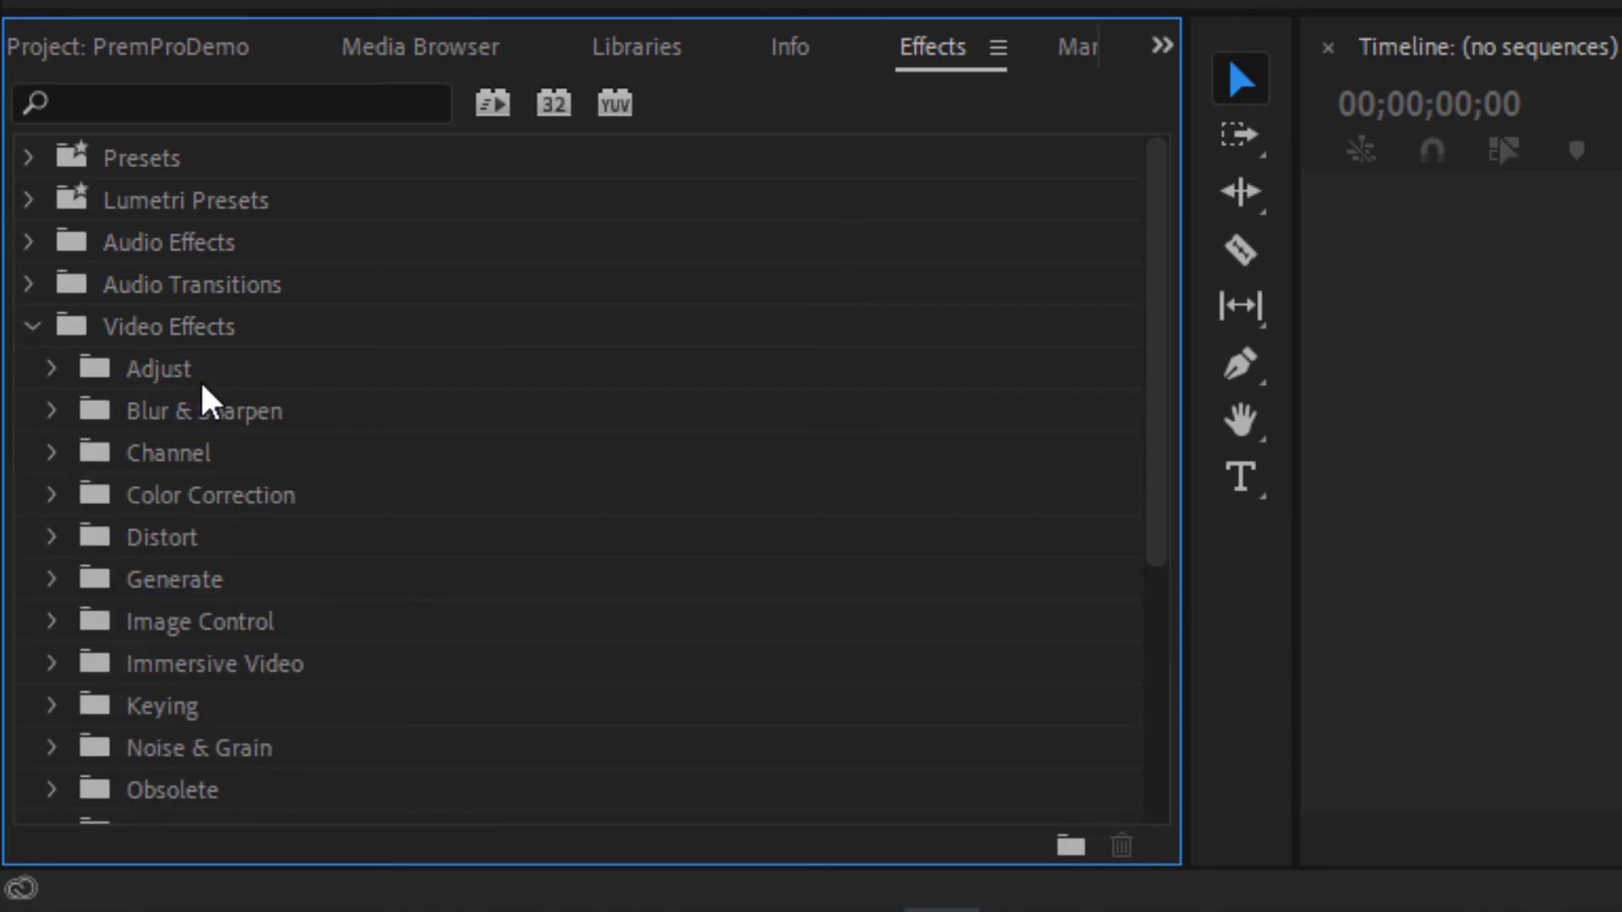
scroll(202, 390, "down", 2)
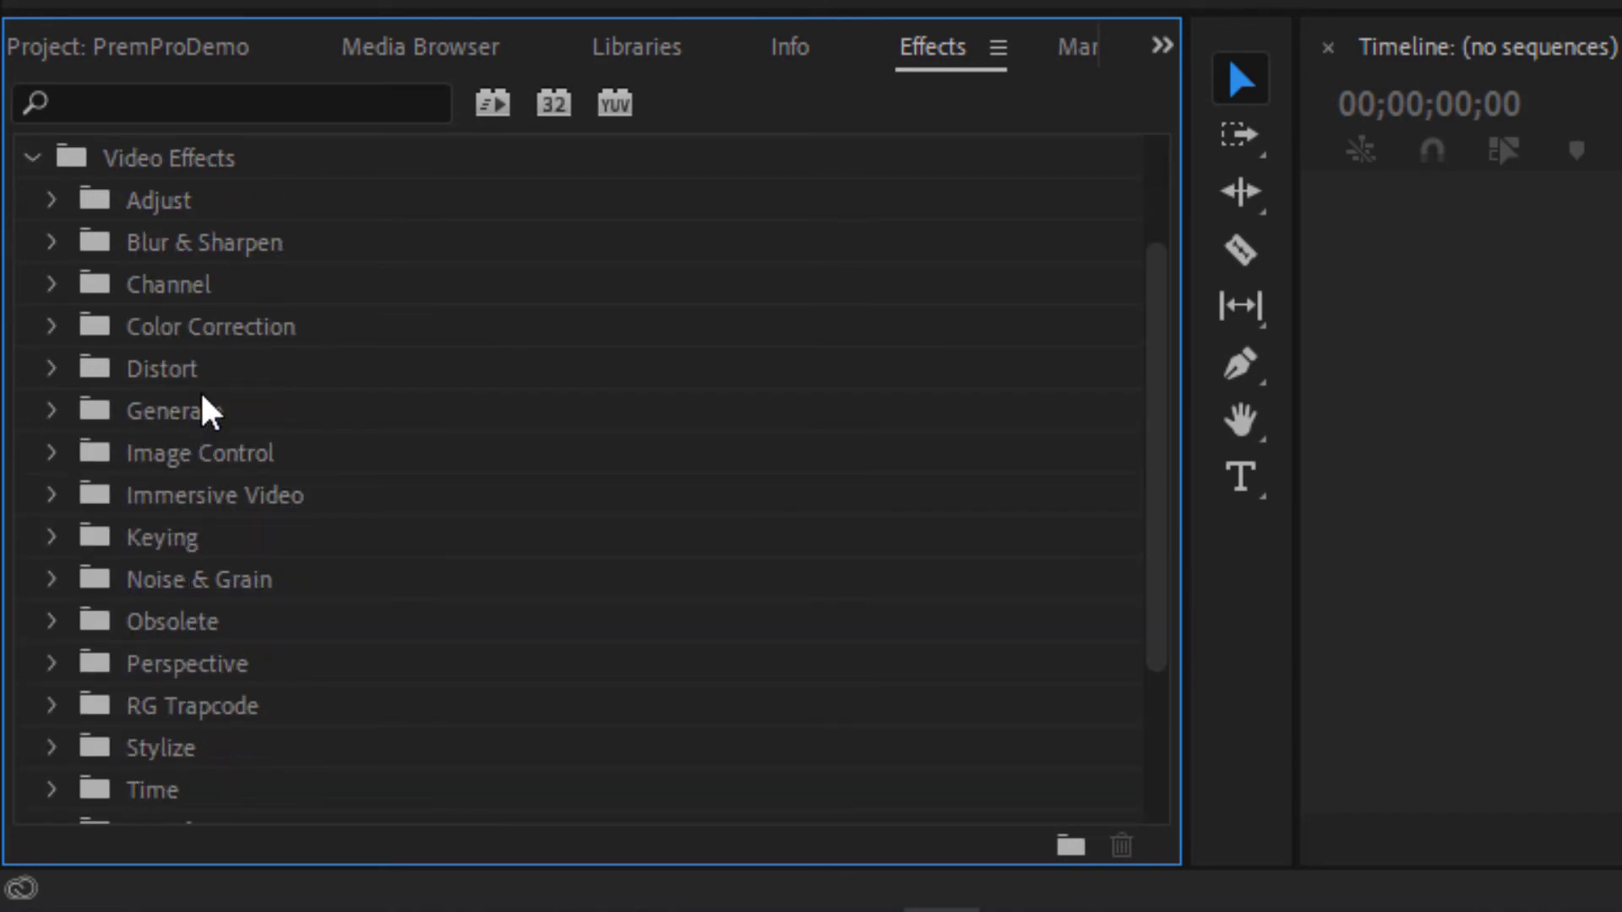
scroll(202, 394, "up", 2)
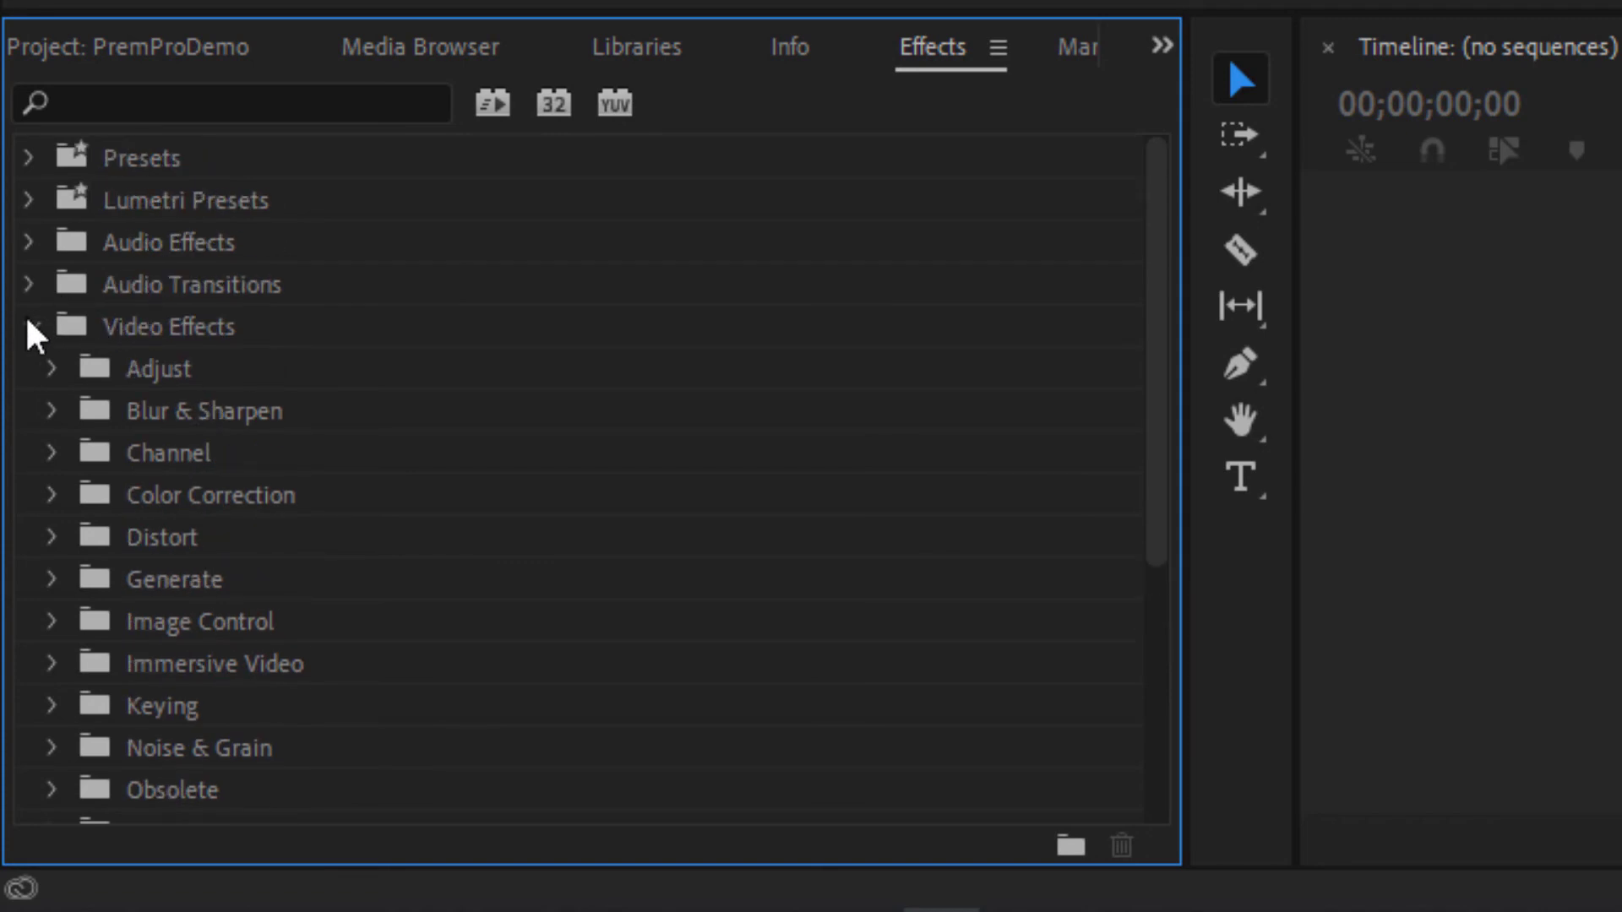
left_click(30, 328)
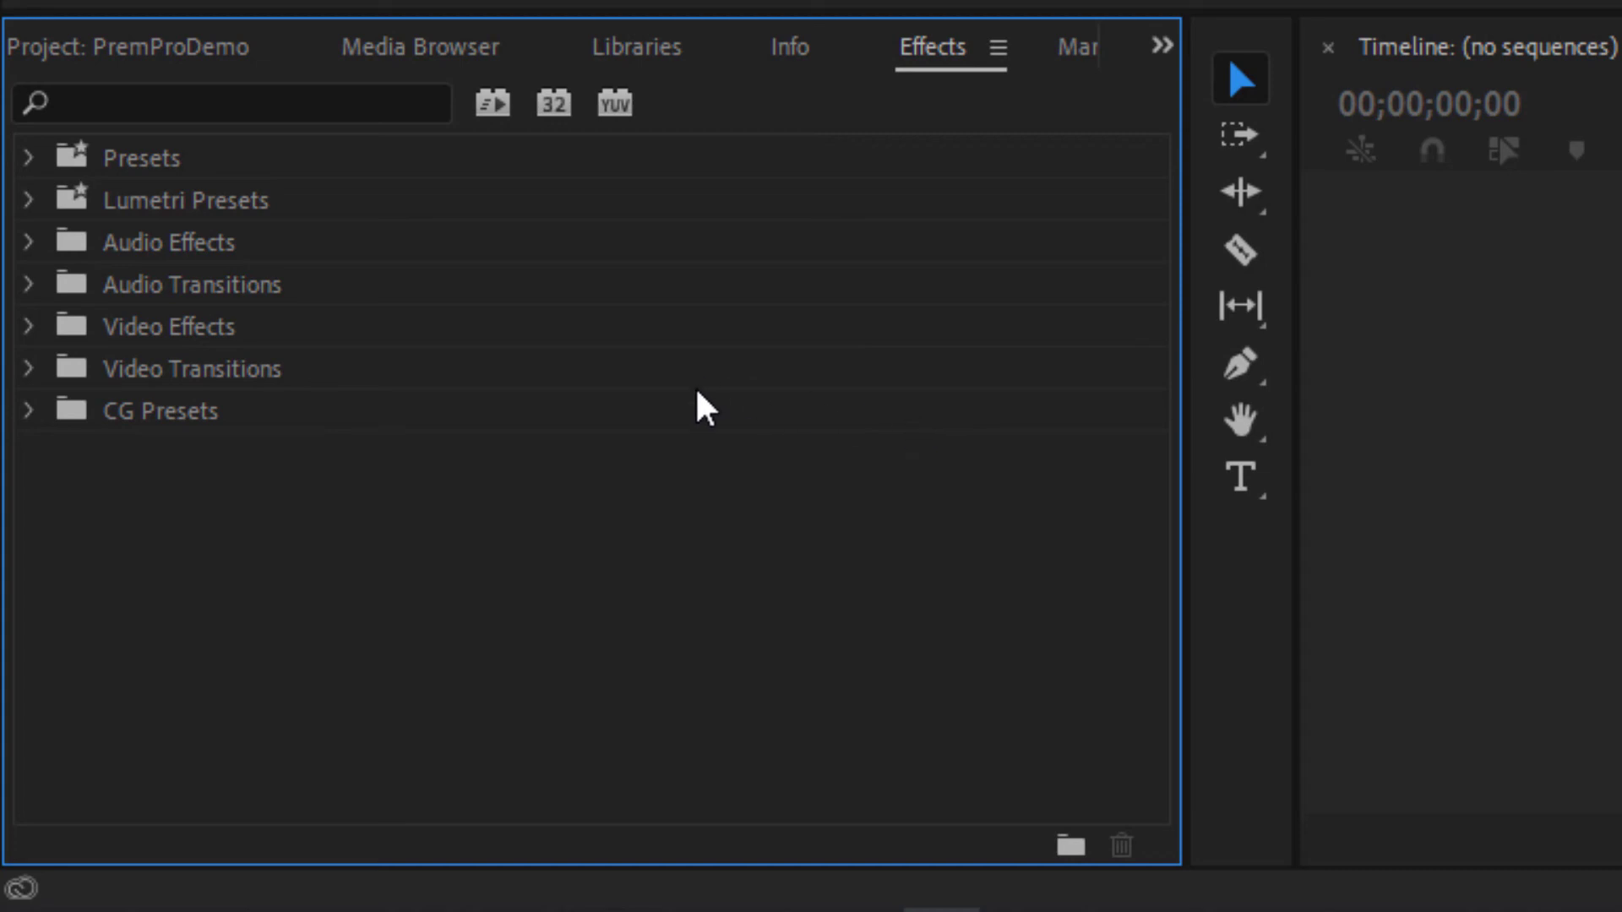
left_click(28, 370)
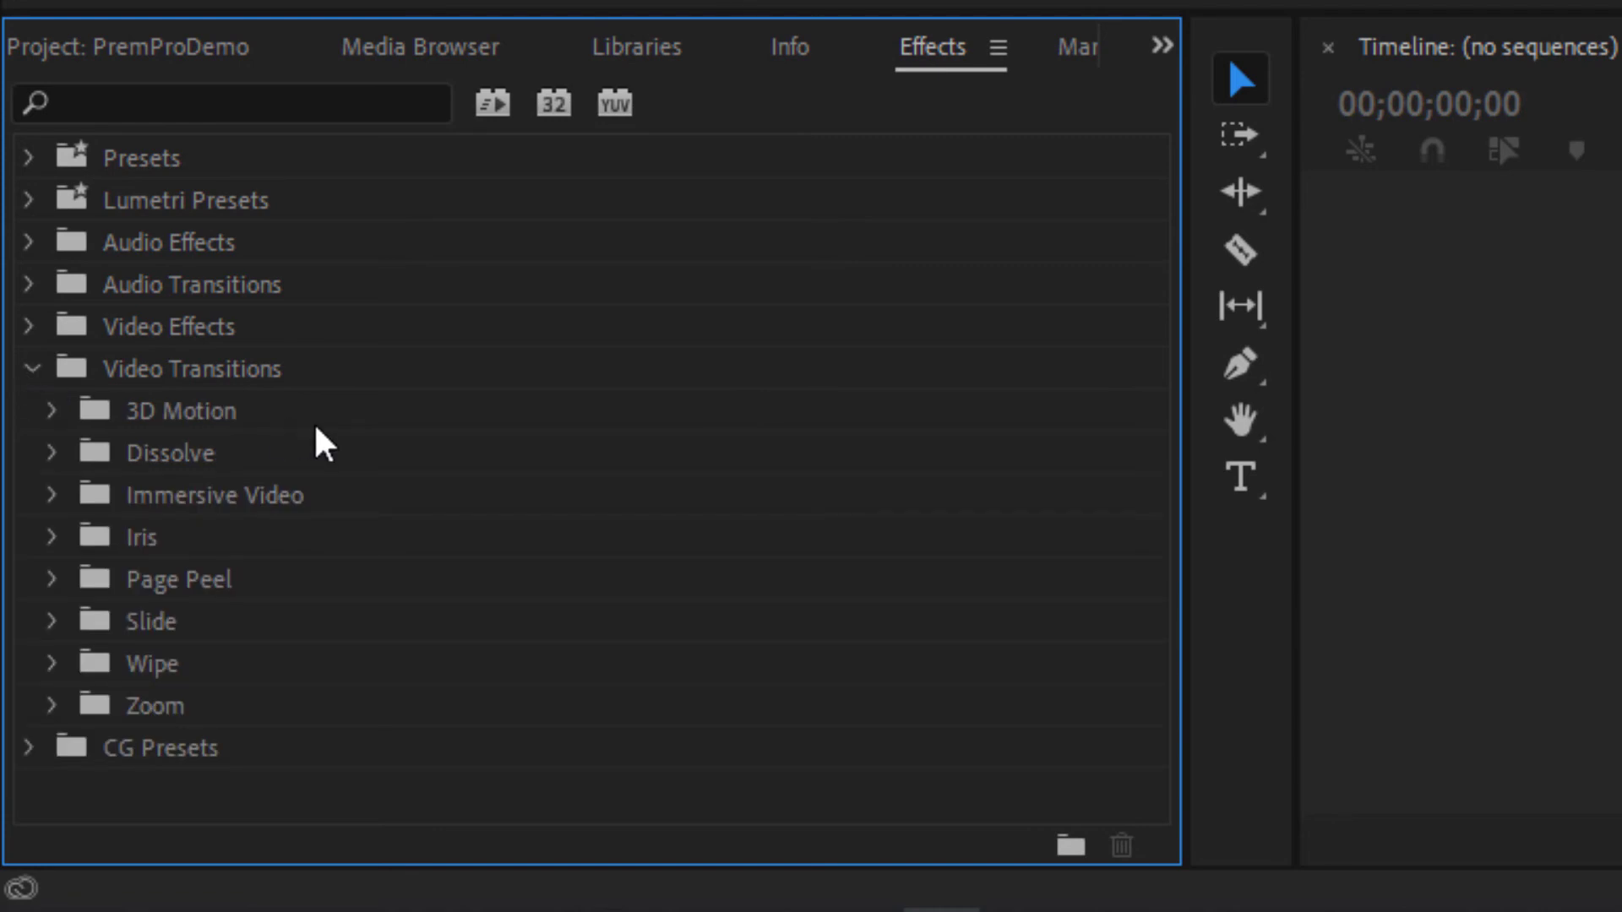
left_click(48, 448)
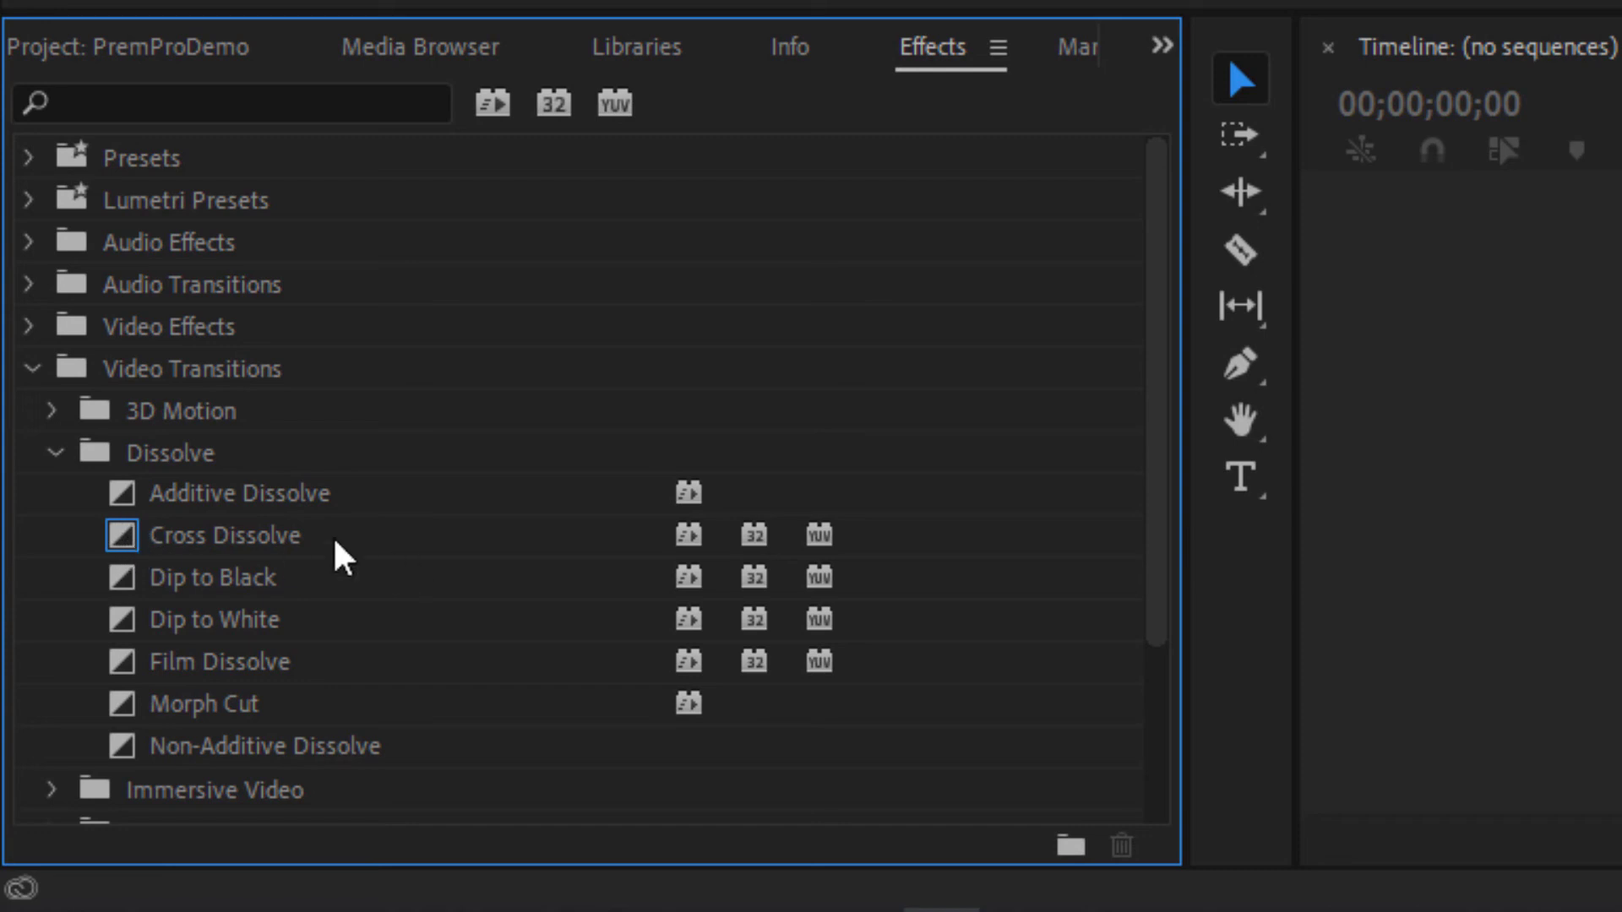
left_click(32, 369)
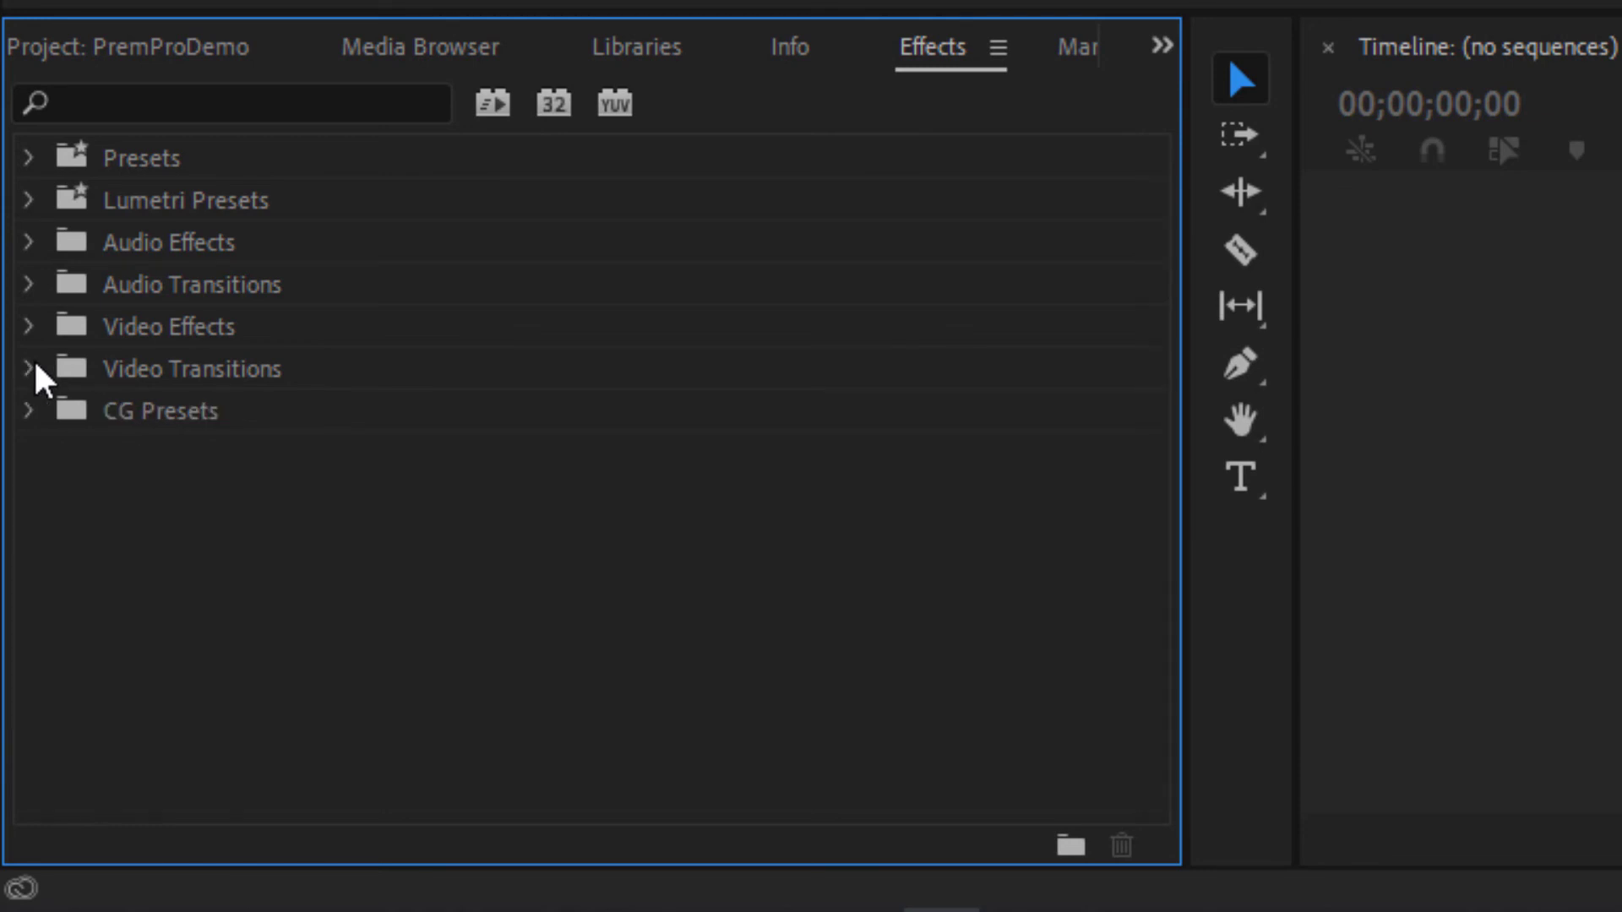
- Examine the custom CG Presets bin of the effects, collapse it and leave it selected
left_click(29, 411)
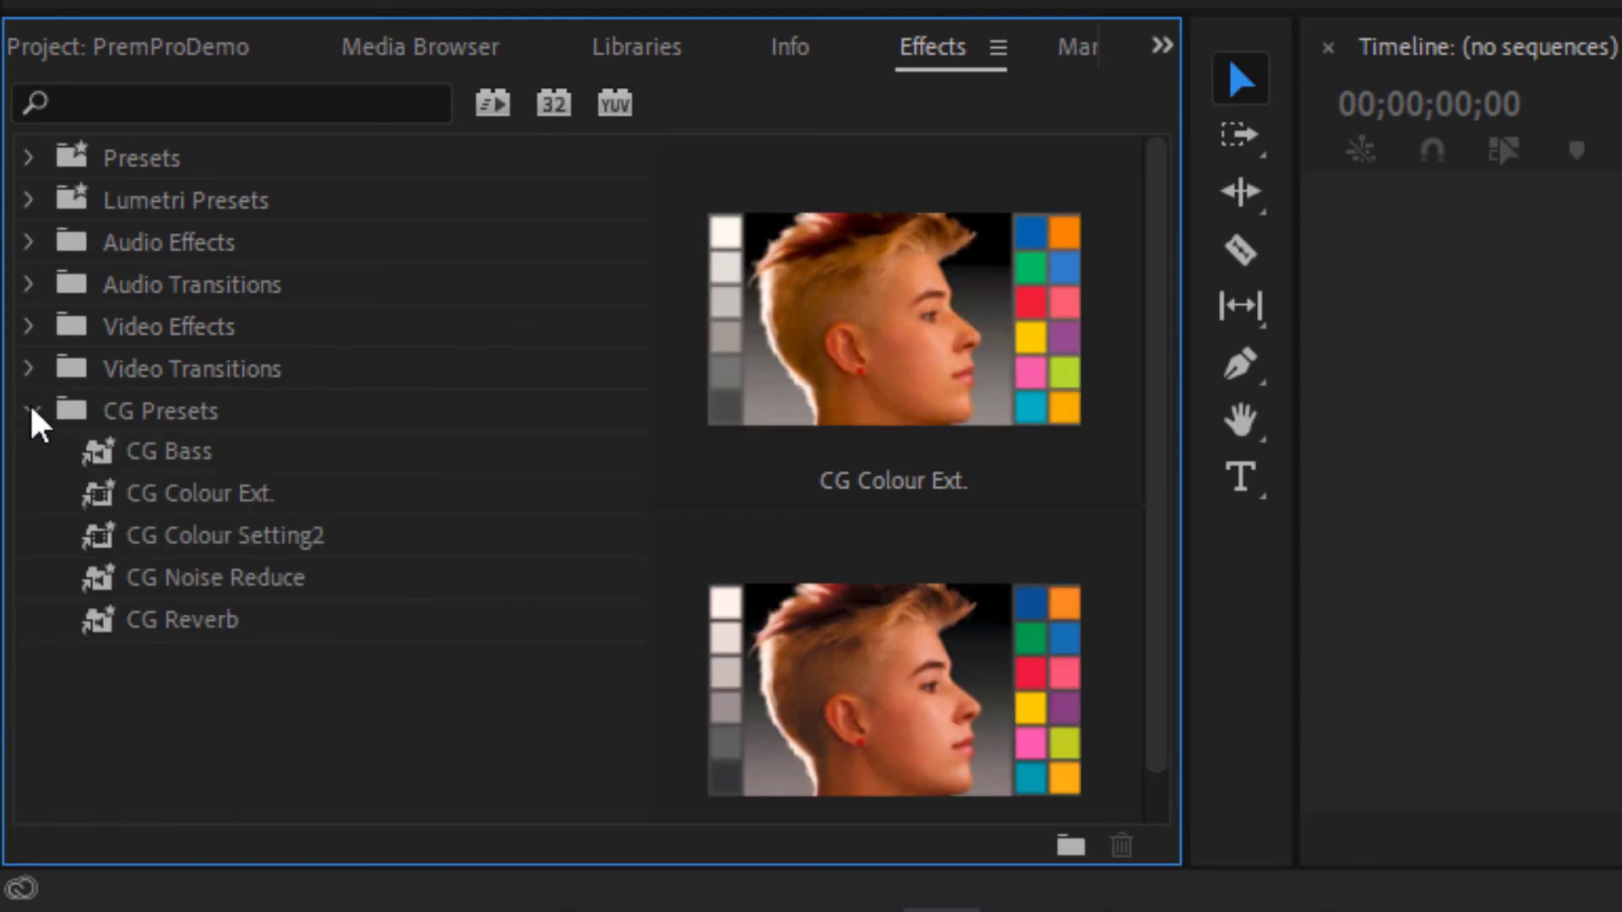
left_click(29, 411)
left_click(181, 411)
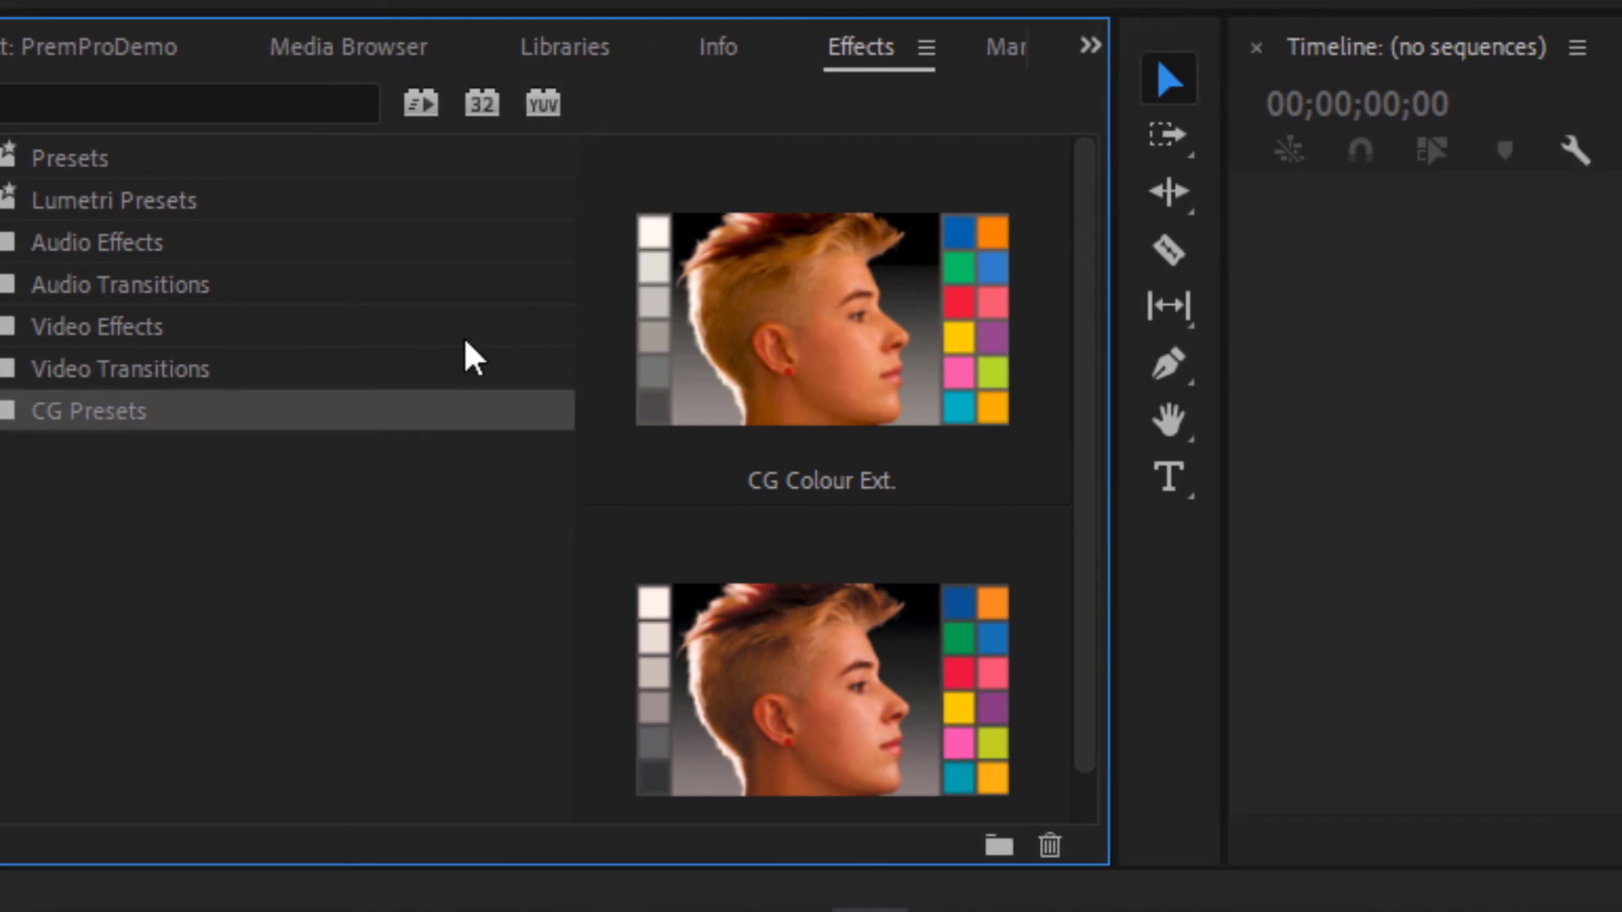
- Examine the Tools panel and the empty Timeline, and compare the Timeline with the Program monitor
left_click(1171, 612)
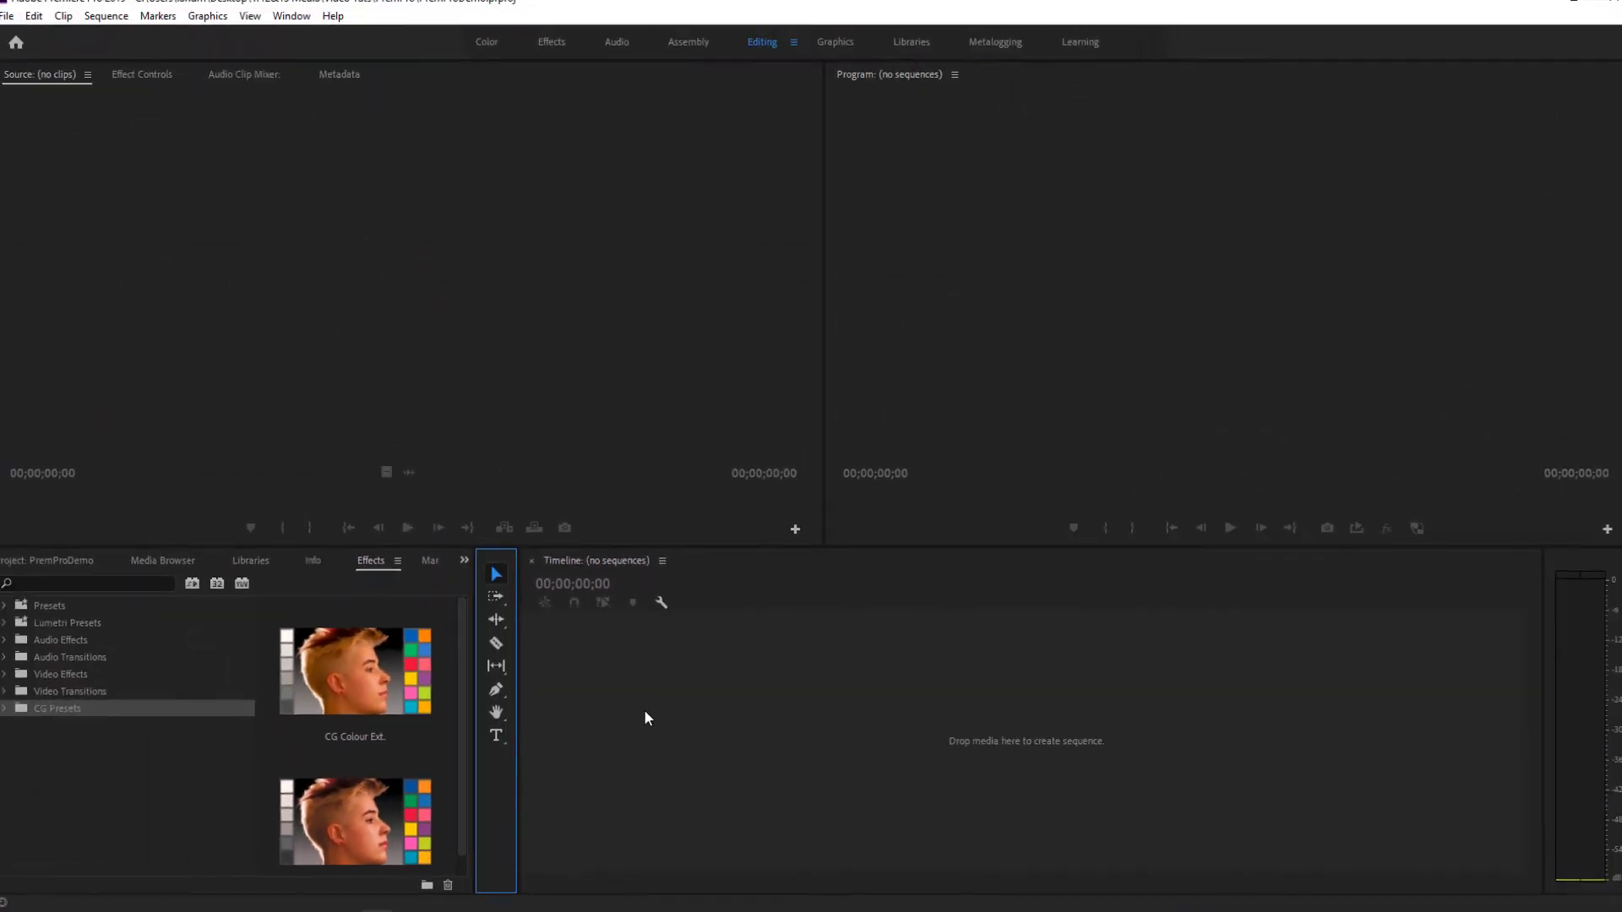
left_click(643, 714)
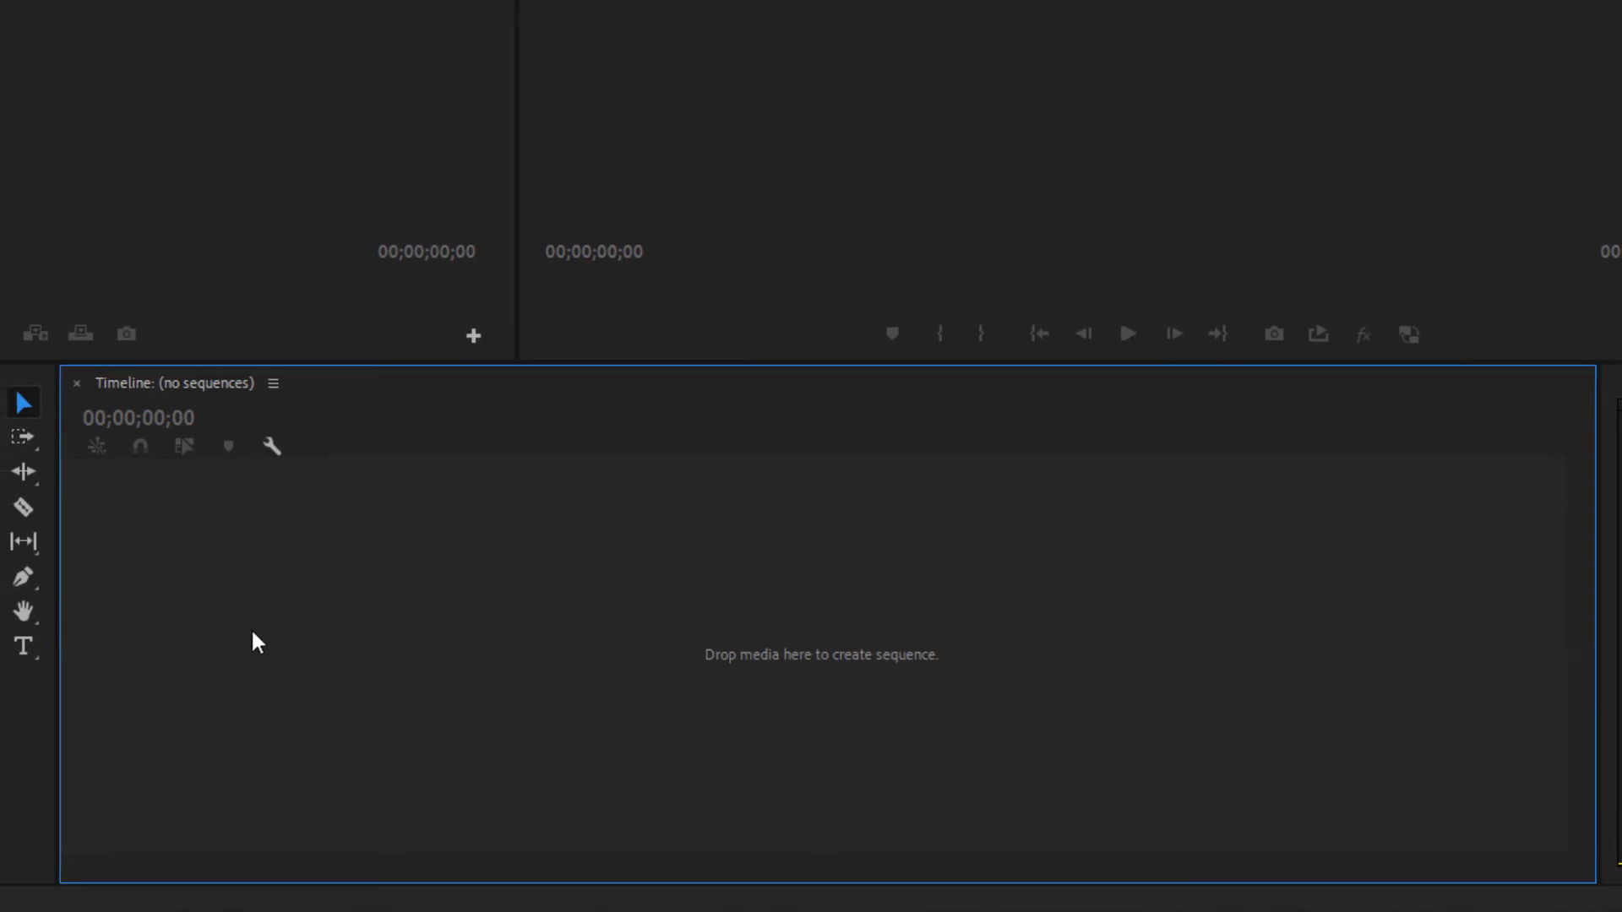
left_click(1130, 245)
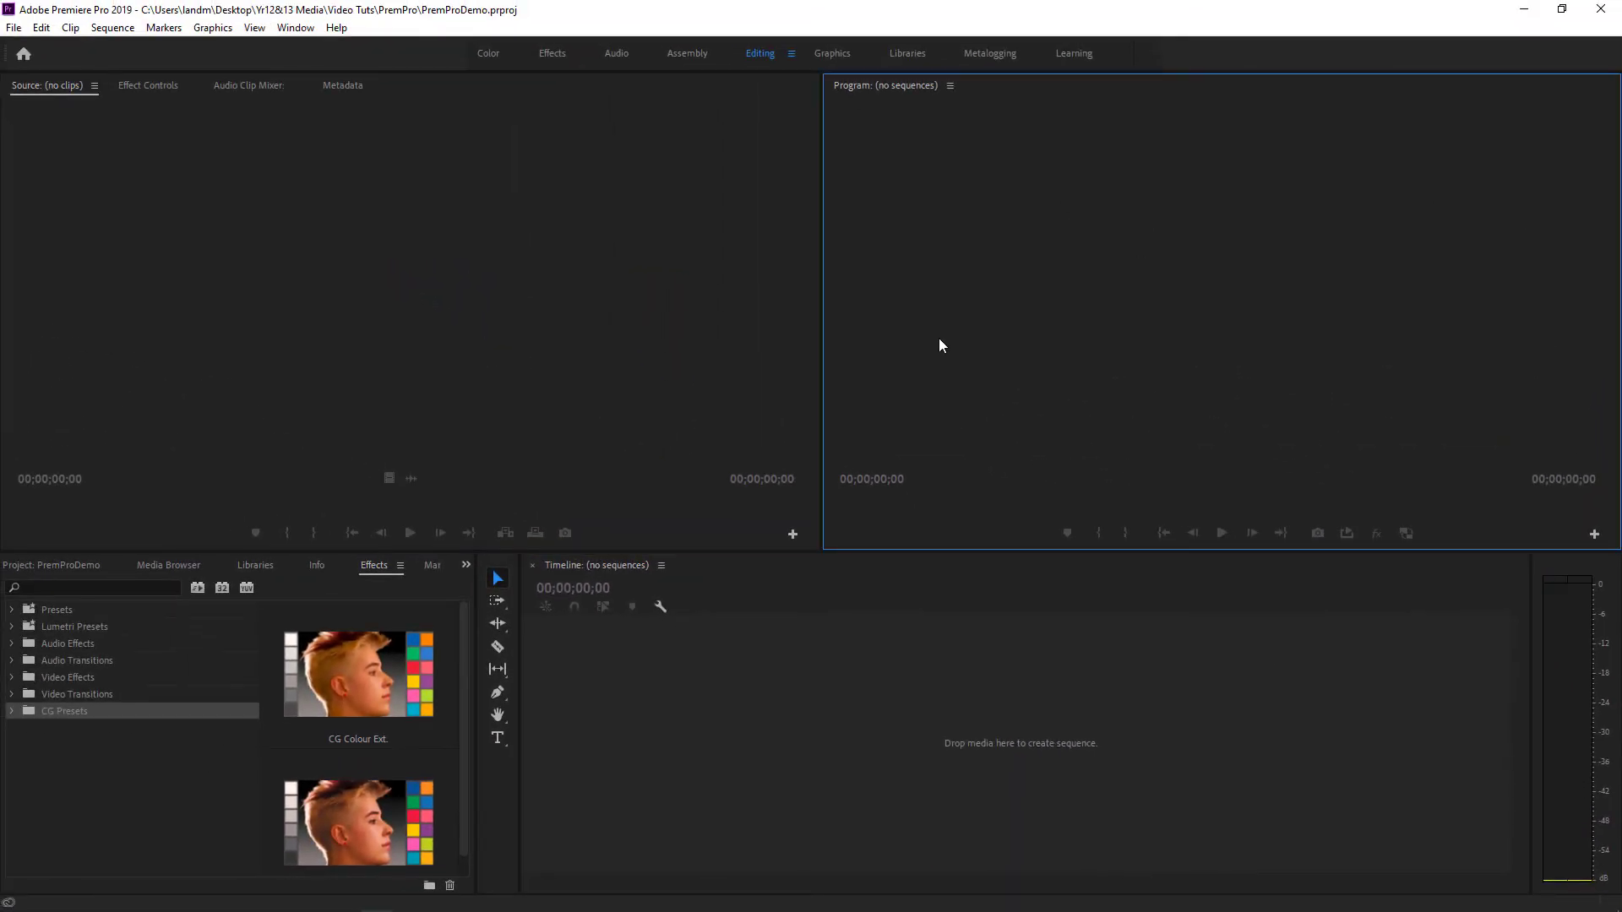
left_click(631, 731)
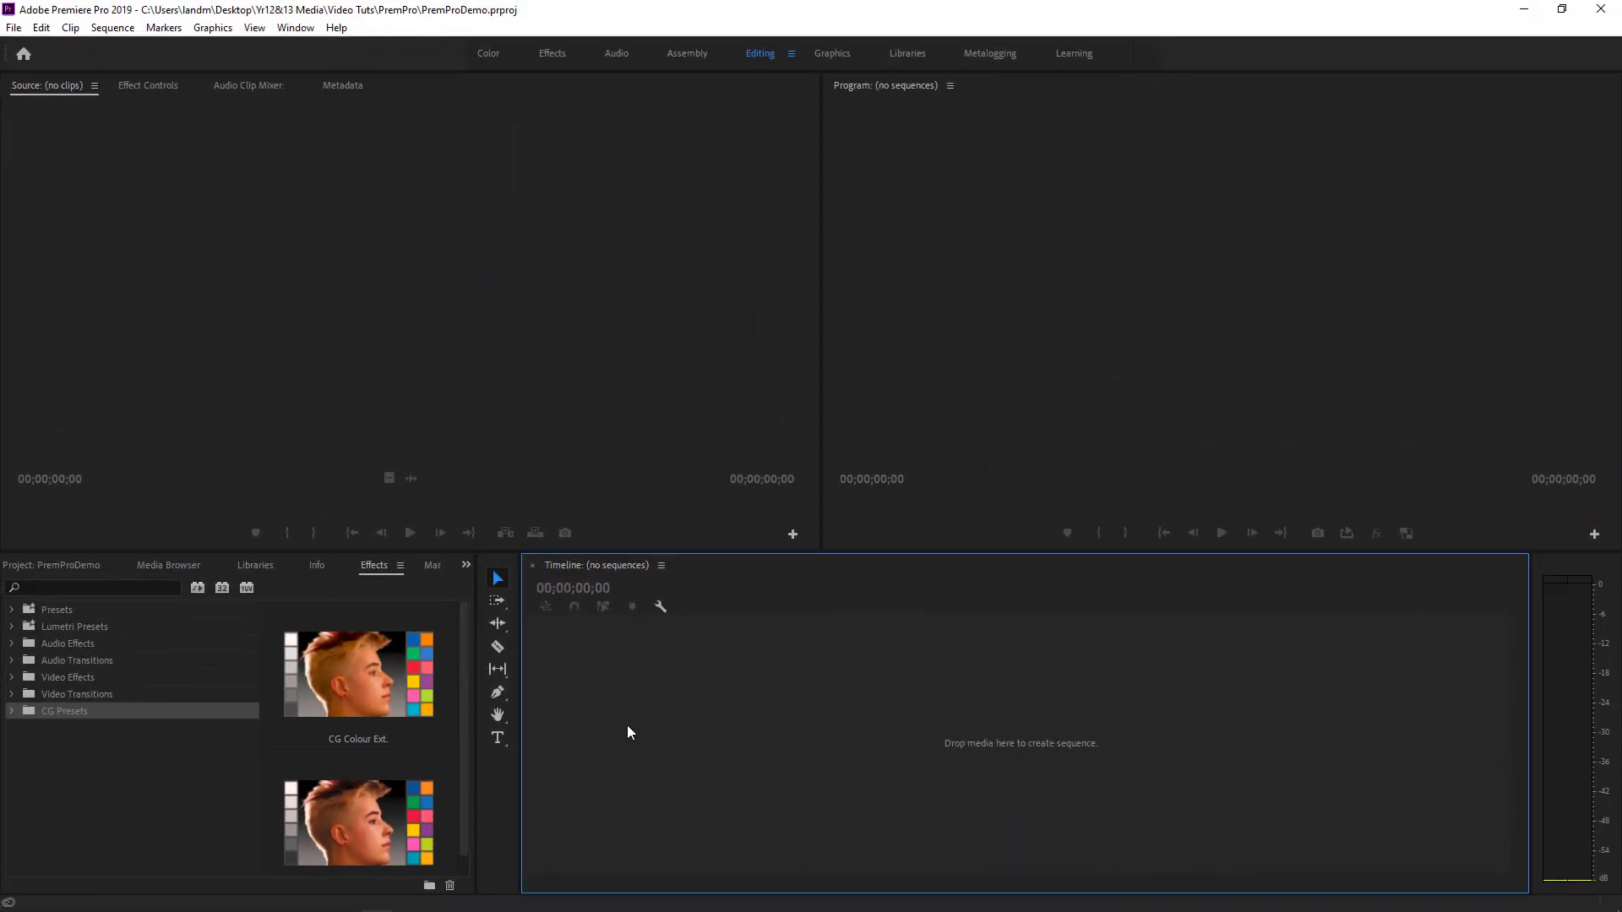
left_click(1234, 405)
left_click(903, 683)
left_click(1251, 181)
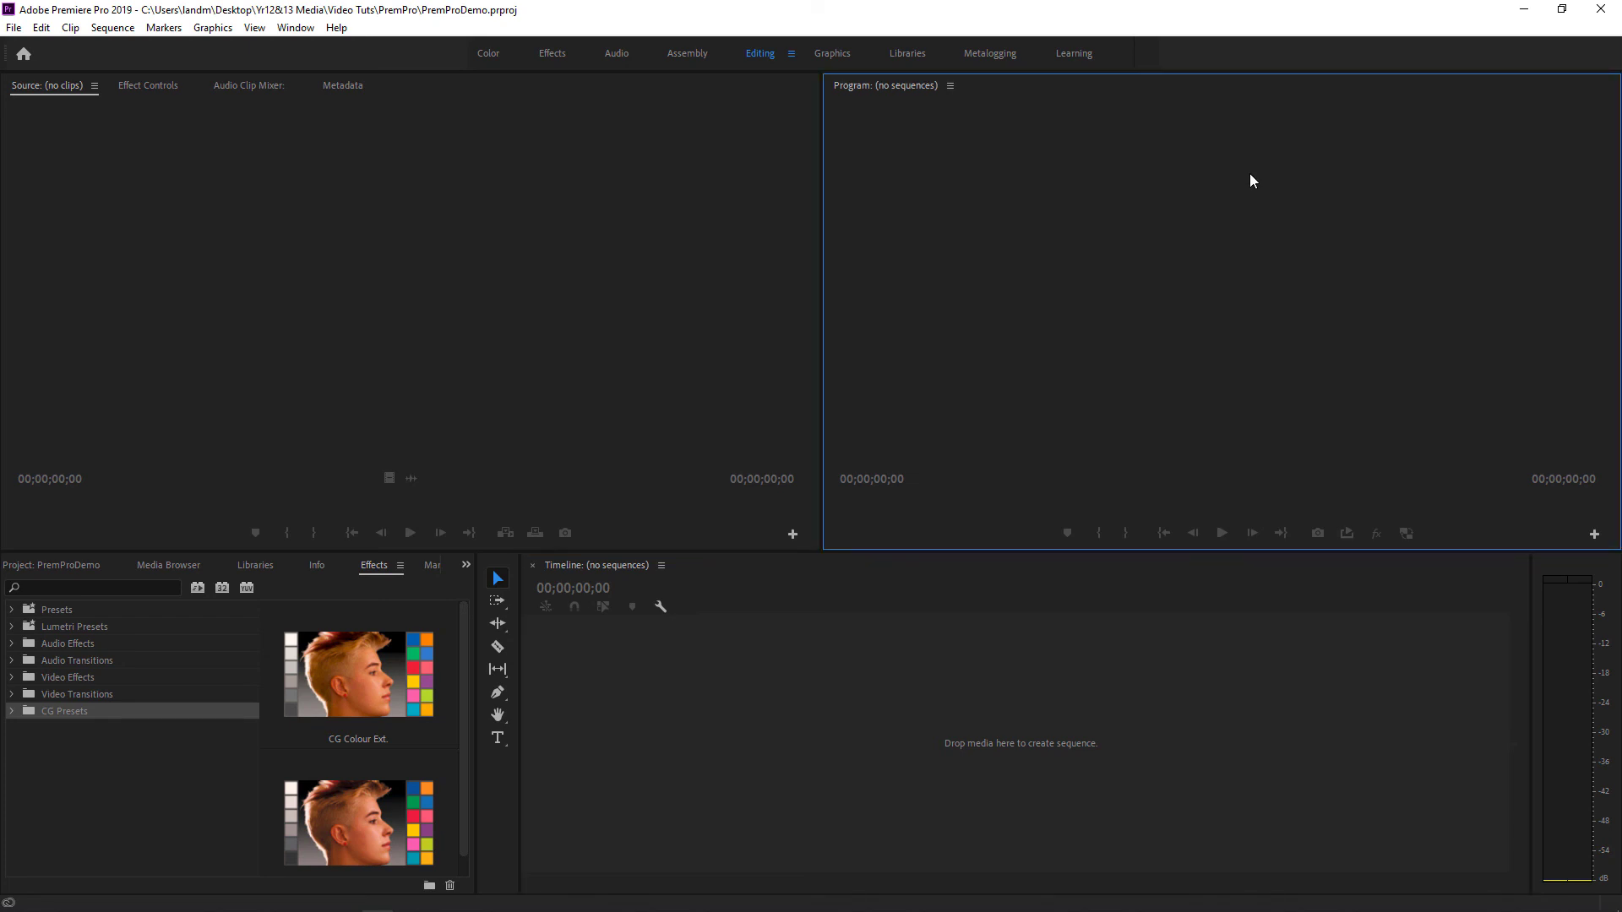
- Return to the Project panel, and examine the Timeline and the audio meters beside it
left_click(24, 566)
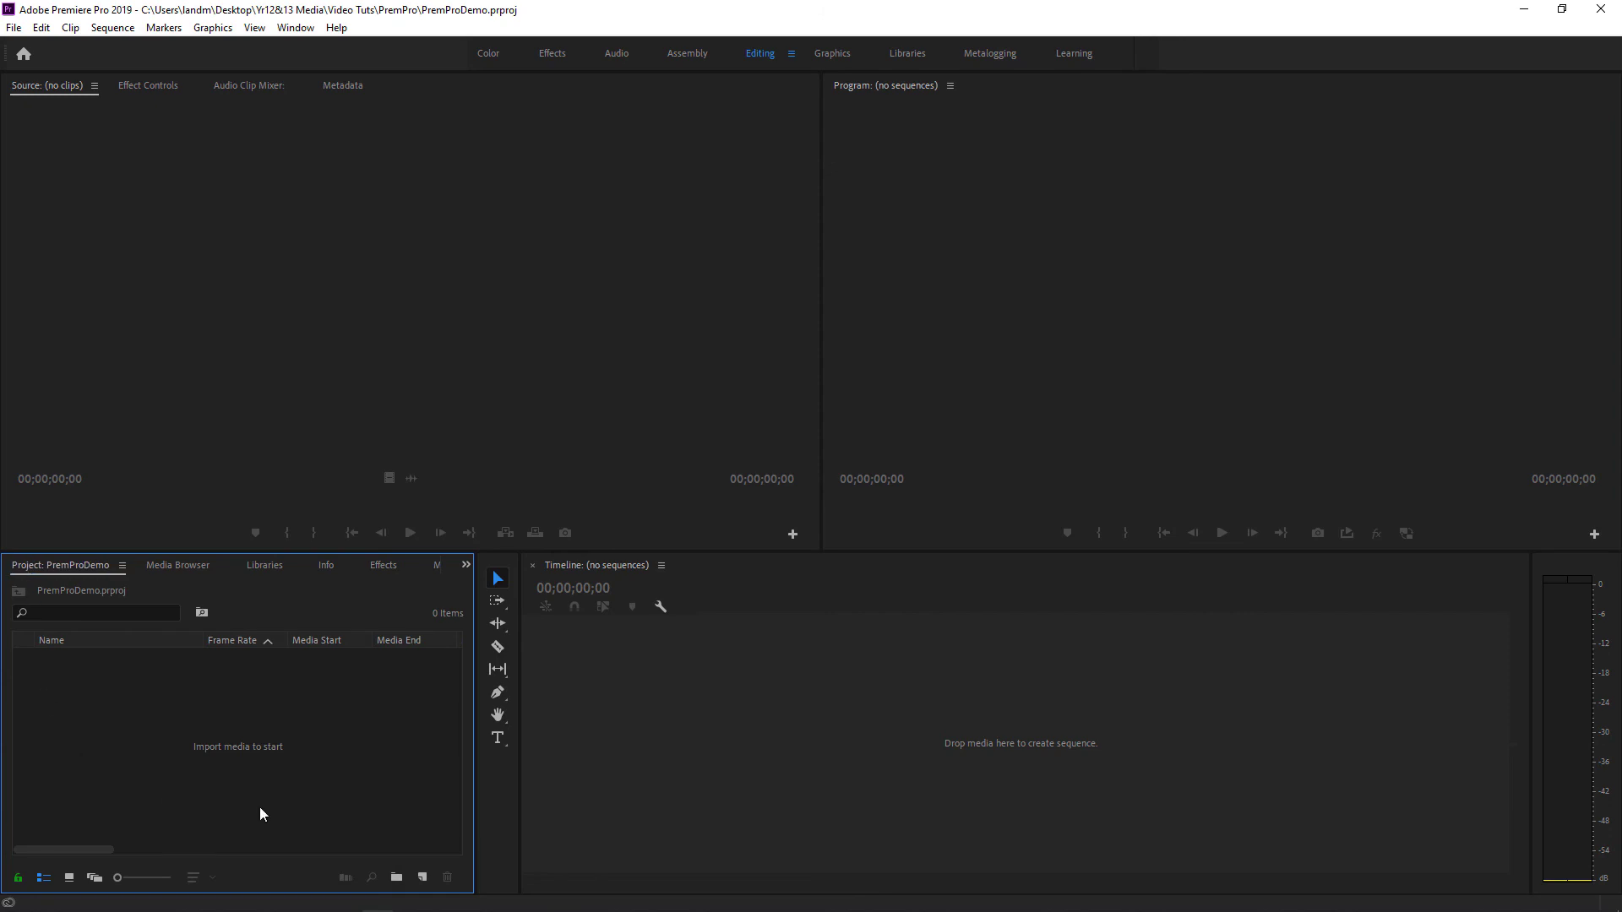
left_click(980, 712)
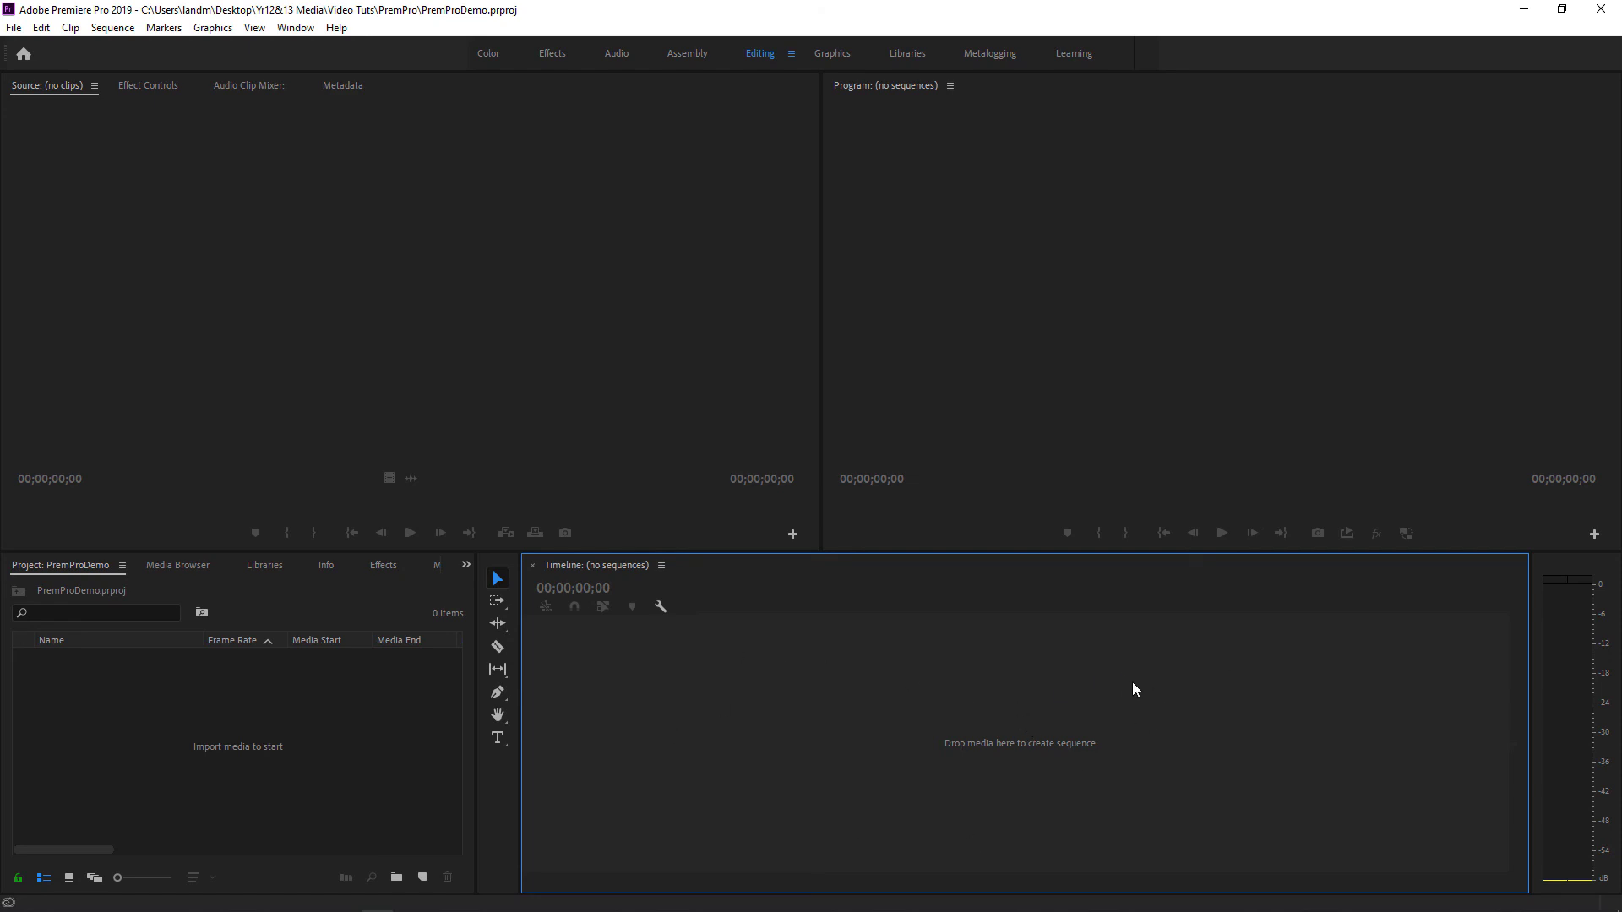
left_click(1565, 561)
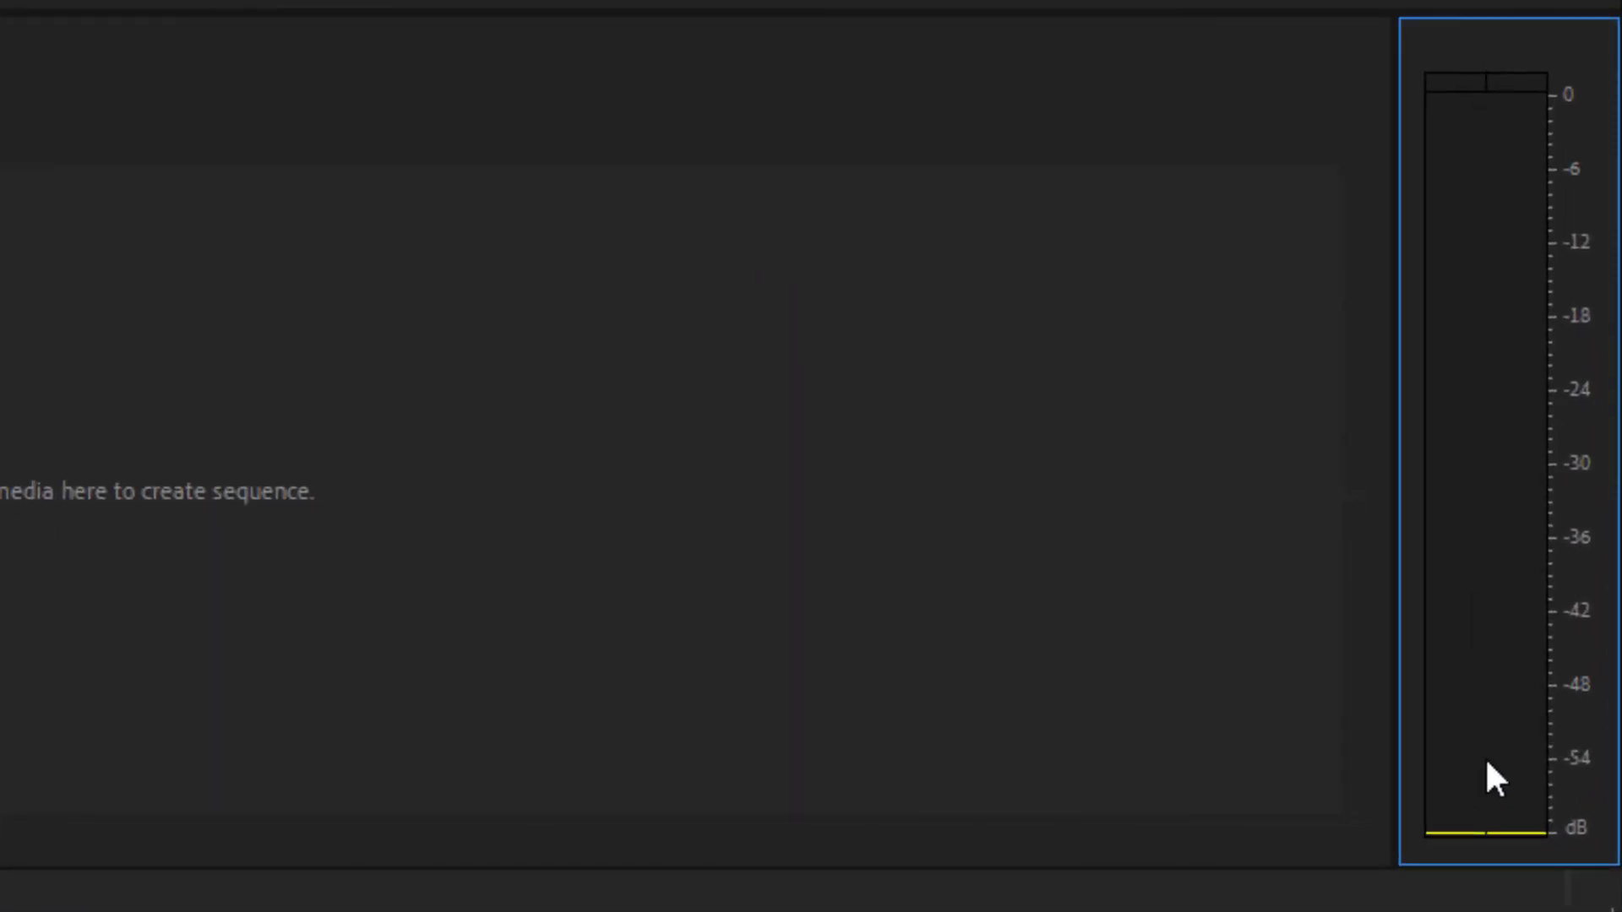